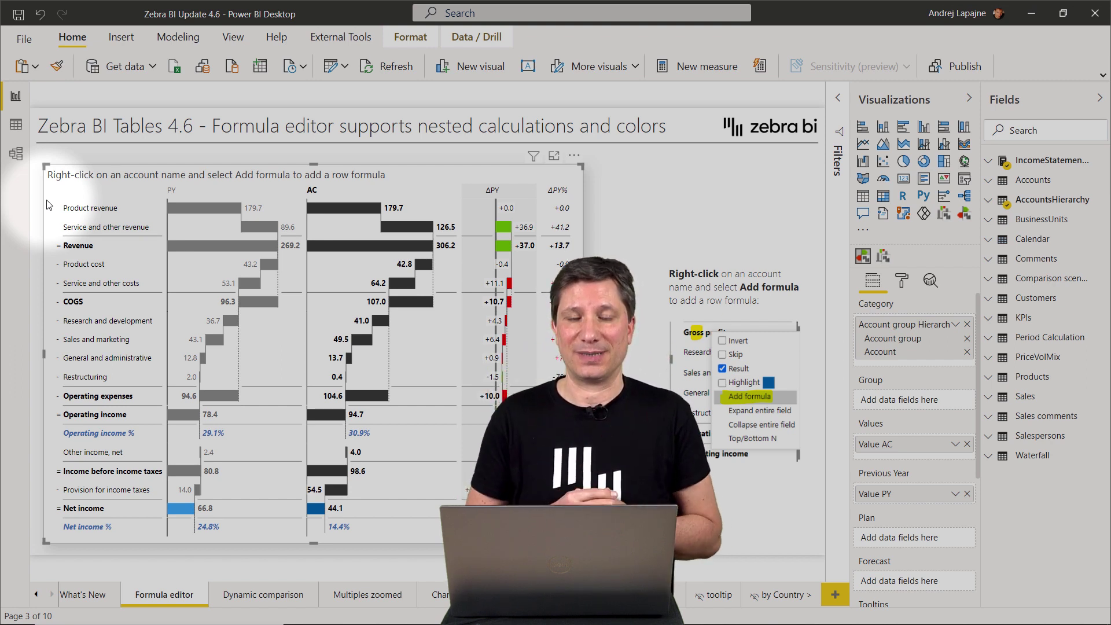
Add a formula row below COGS and name it Gross profit
right_click(69, 303)
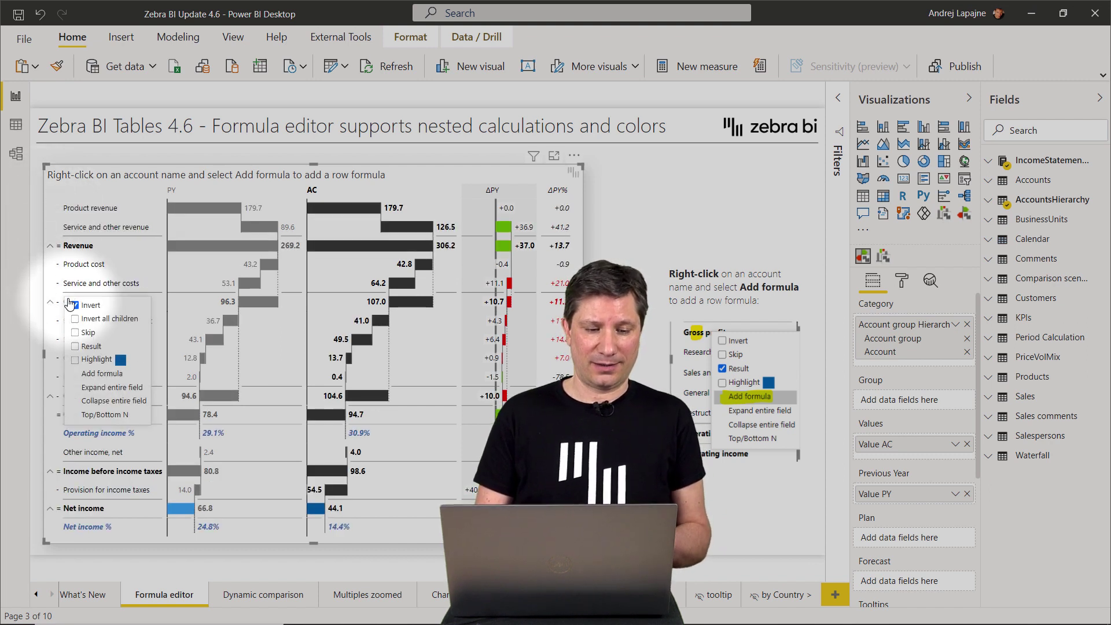
click(102, 373)
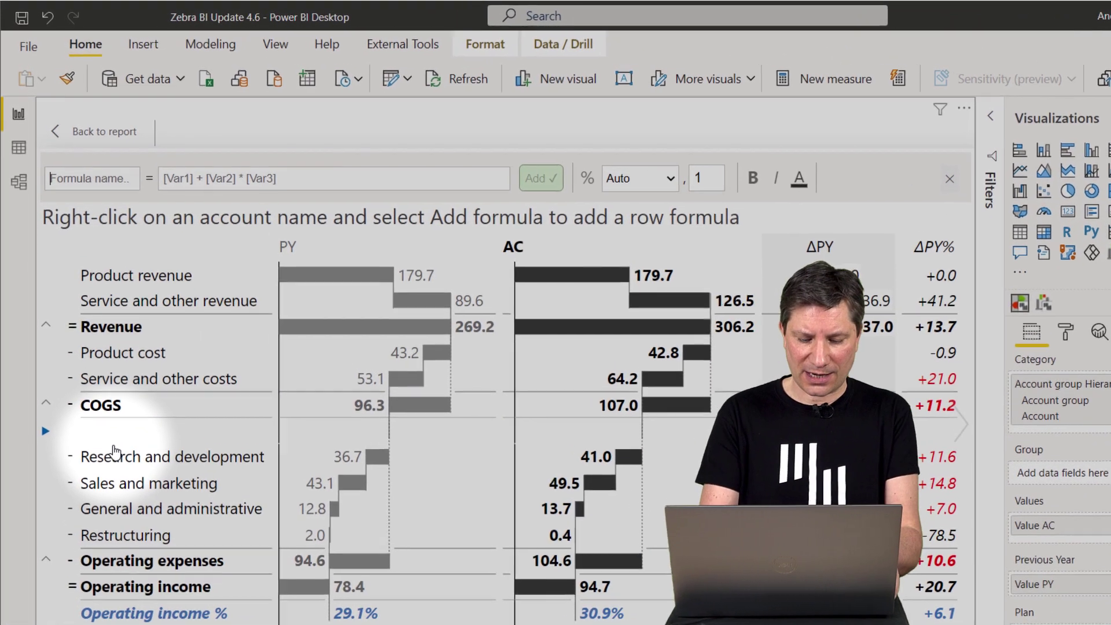
text(Gro)
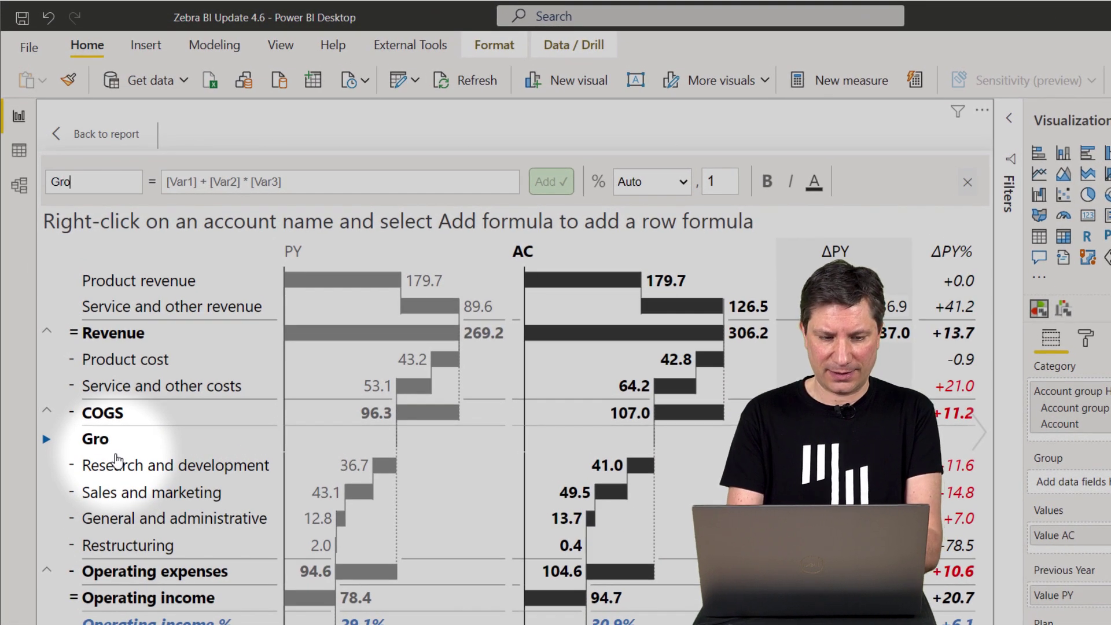
text(ss pr)
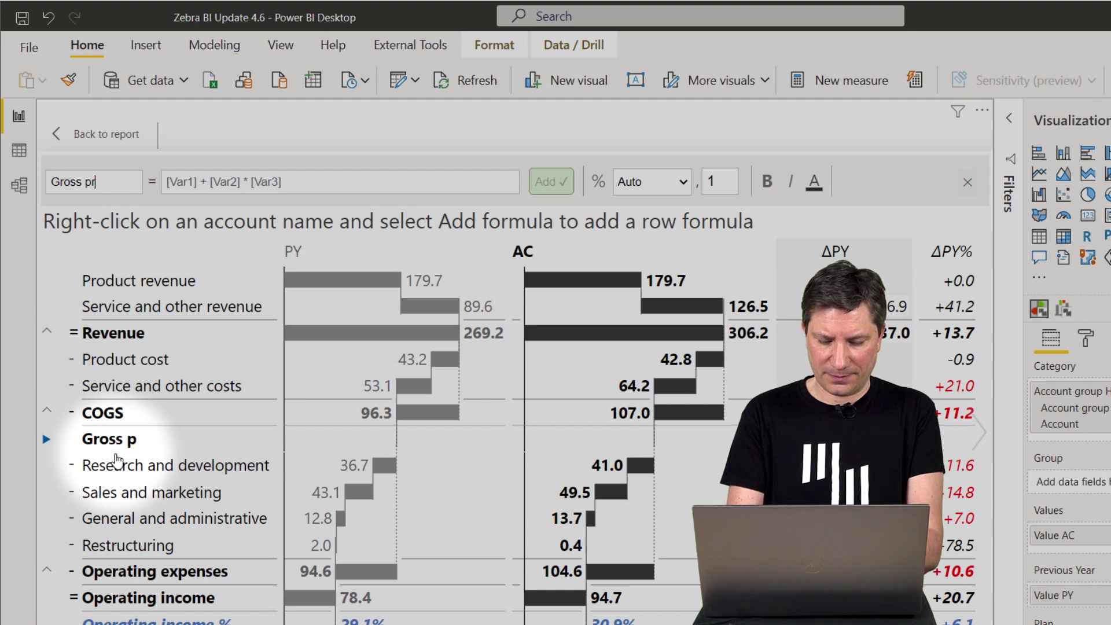
text(ofit)
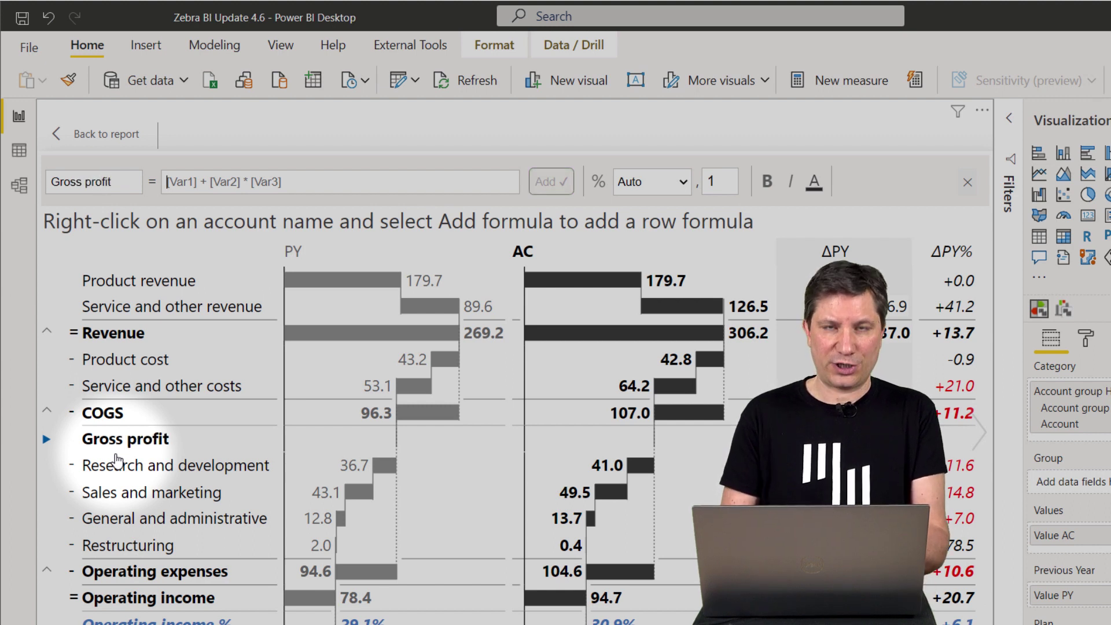
Define Gross profit as [Revenue] - [COGS] and add the calculated row to the table
key(Tab)
text(reve)
key(Return)
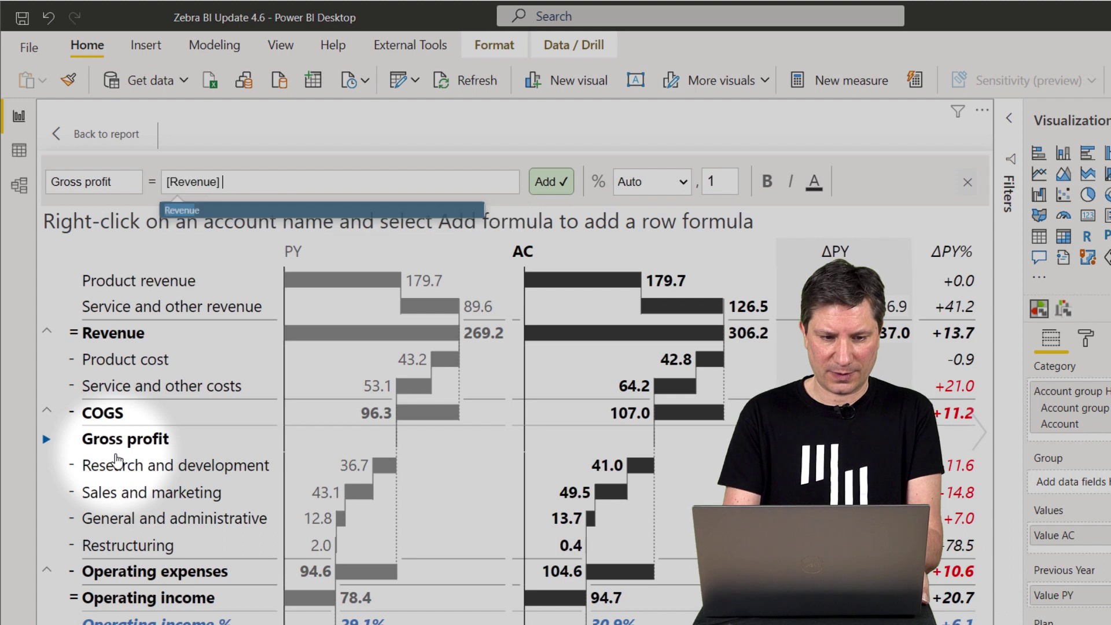
text(- )
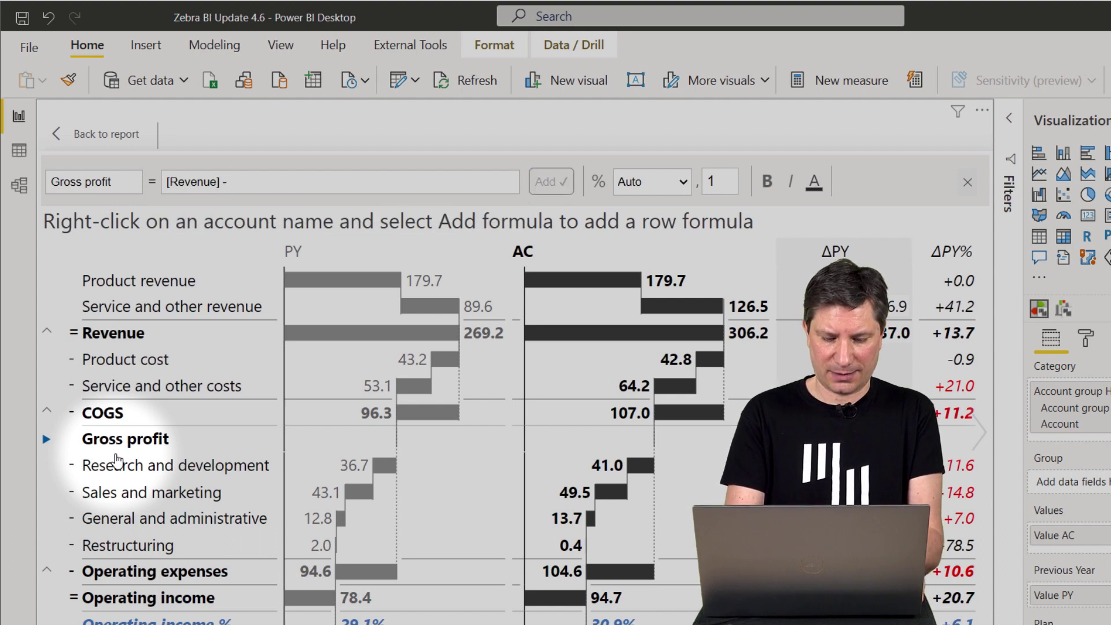
text(C)
key(Return)
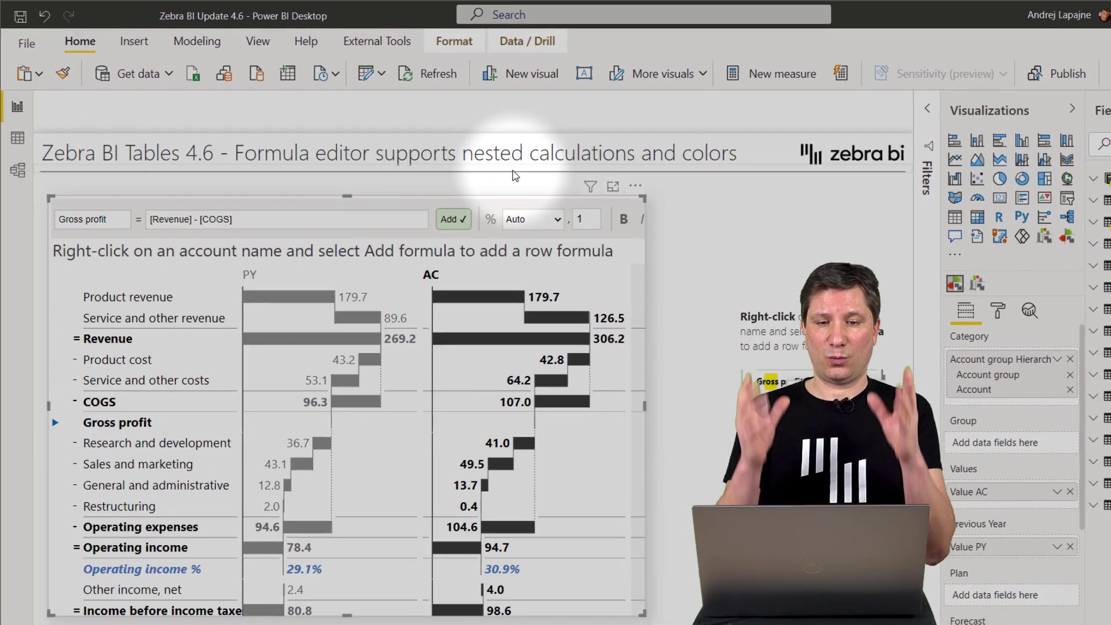
click(536, 178)
Start a new formula row below Gross profit and name it Gross margin %
click(91, 318)
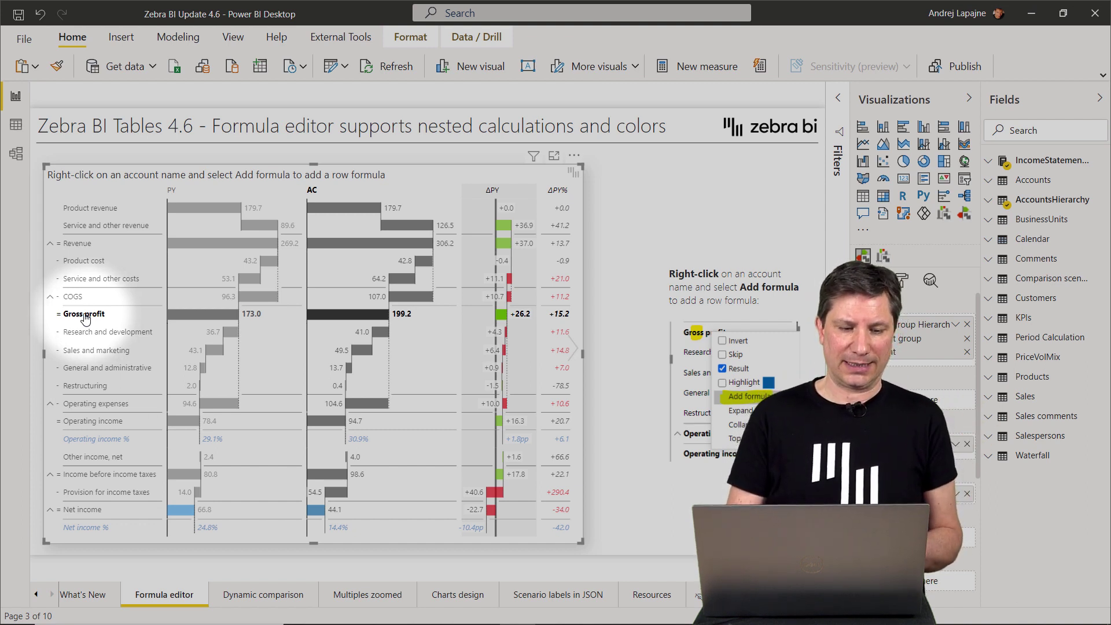
right_click(85, 319)
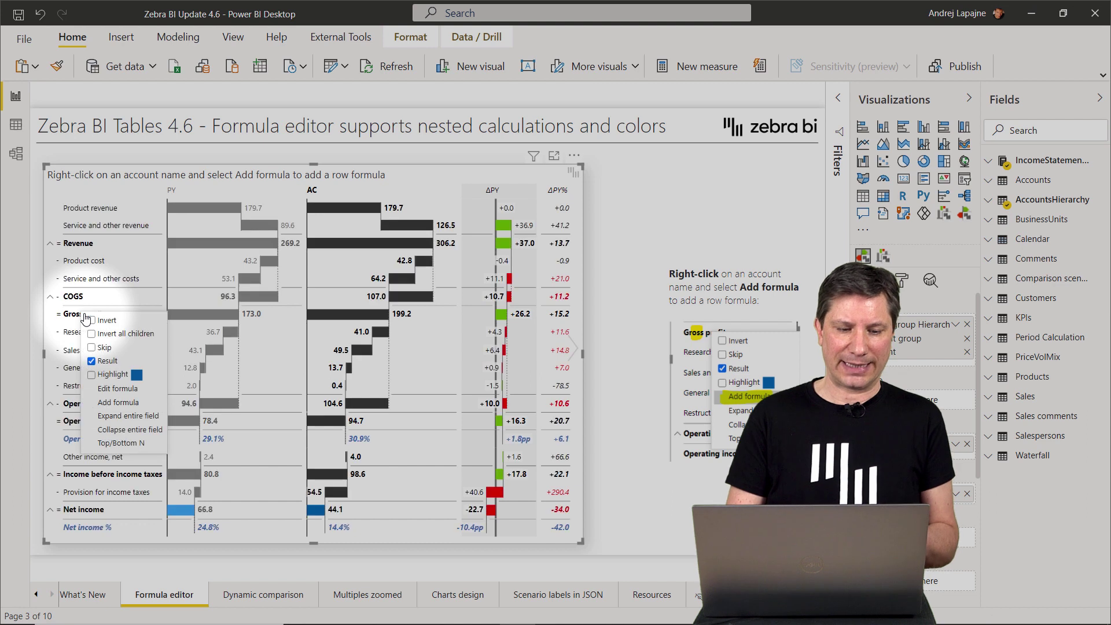
click(110, 404)
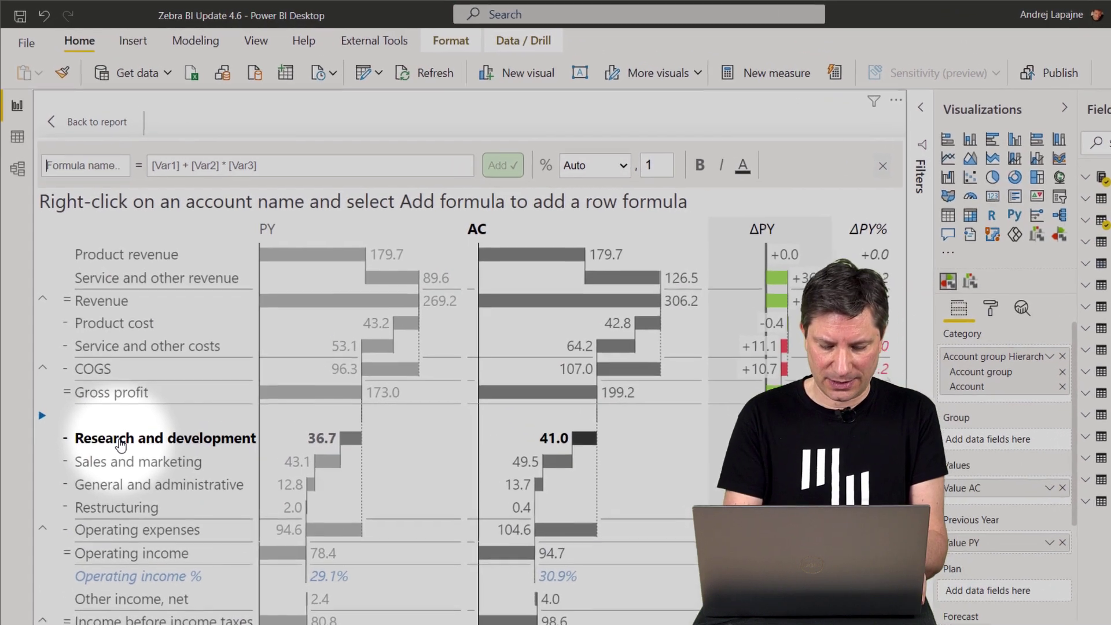
text(Gr)
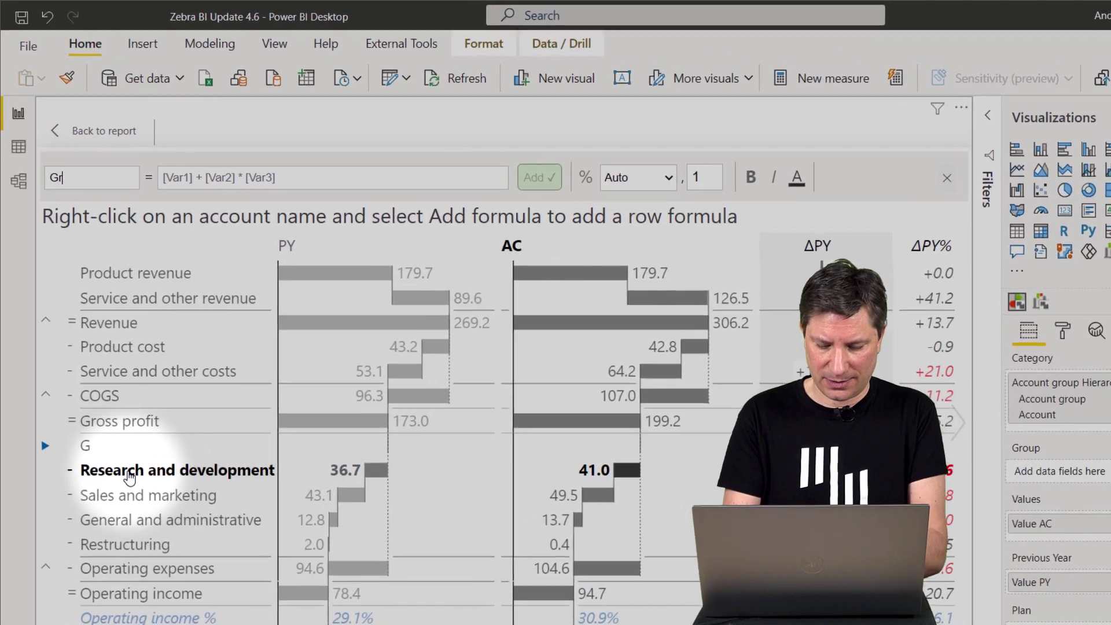
text(oss m)
text(argin %)
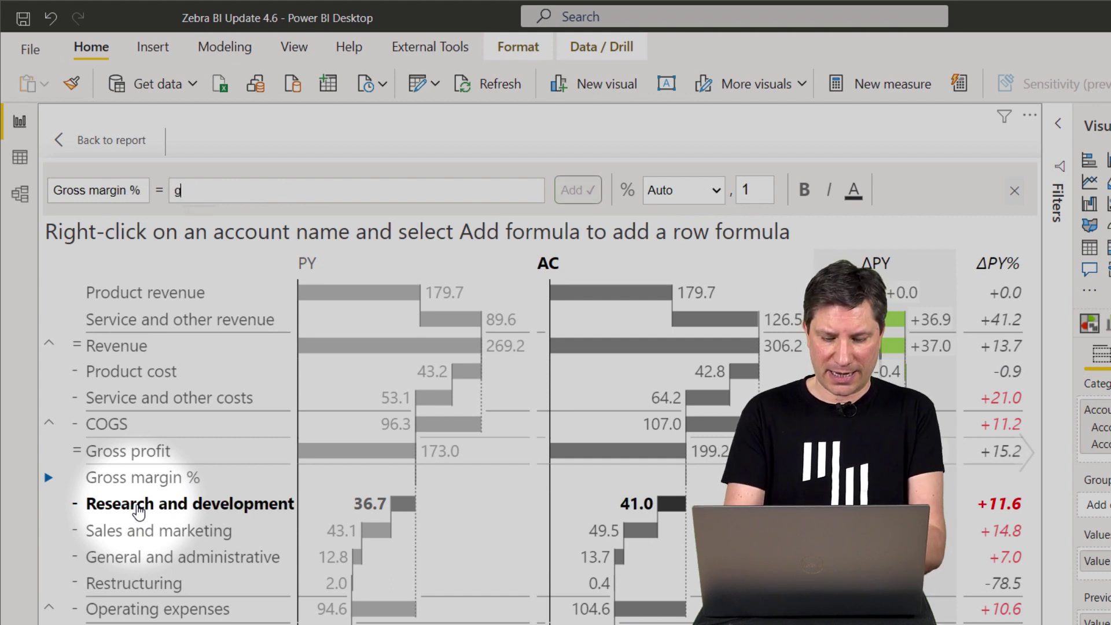
Define the Gross margin % formula as [Gross profit] / [Revenue]
key(Tab)
text(gross)
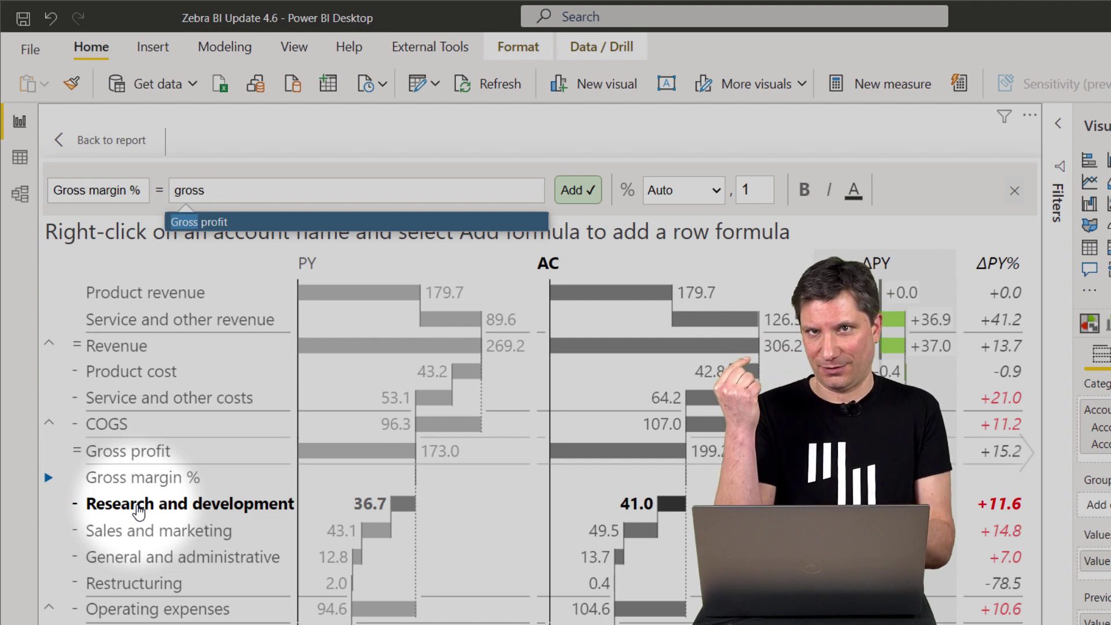
key(Return)
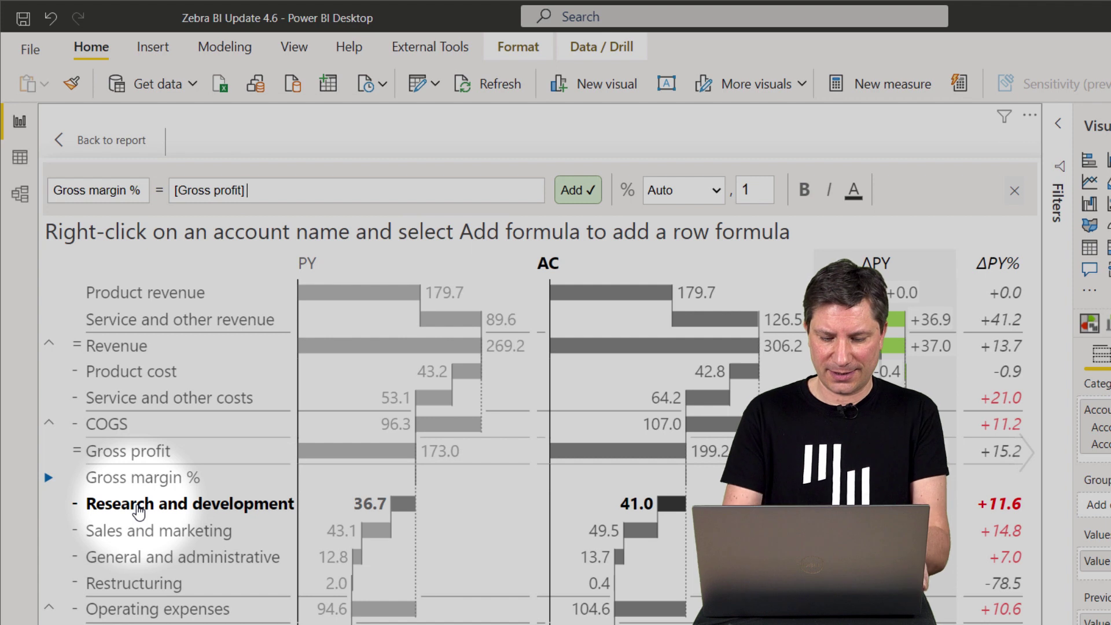
text(/ reve)
key(Return)
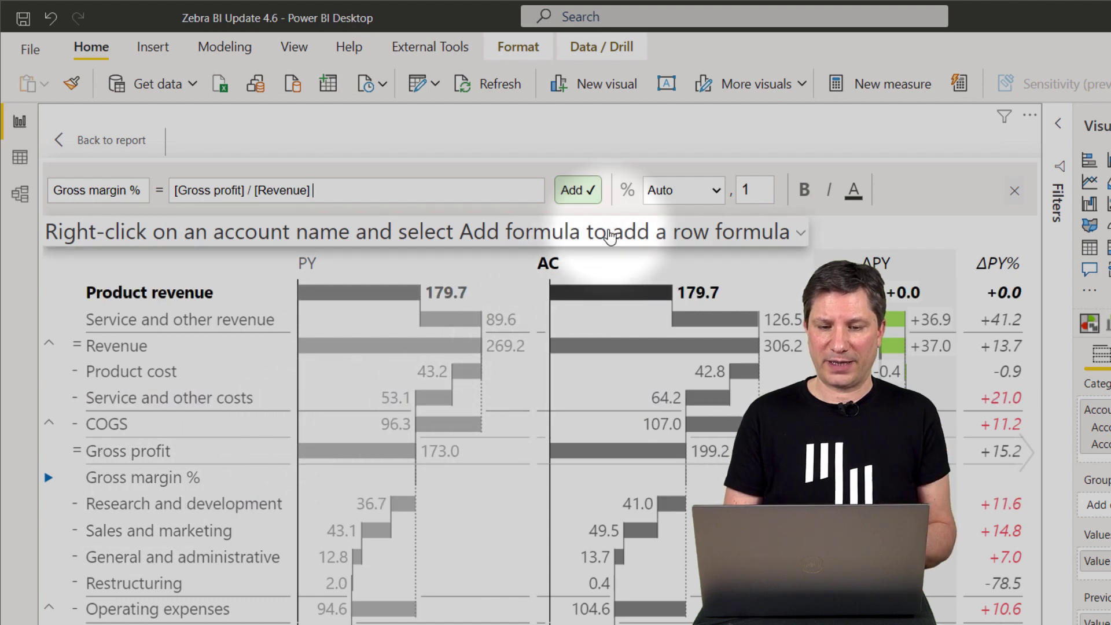
Format Gross margin % as a percentage in bold, italic, blue text and add the row to the table
click(628, 190)
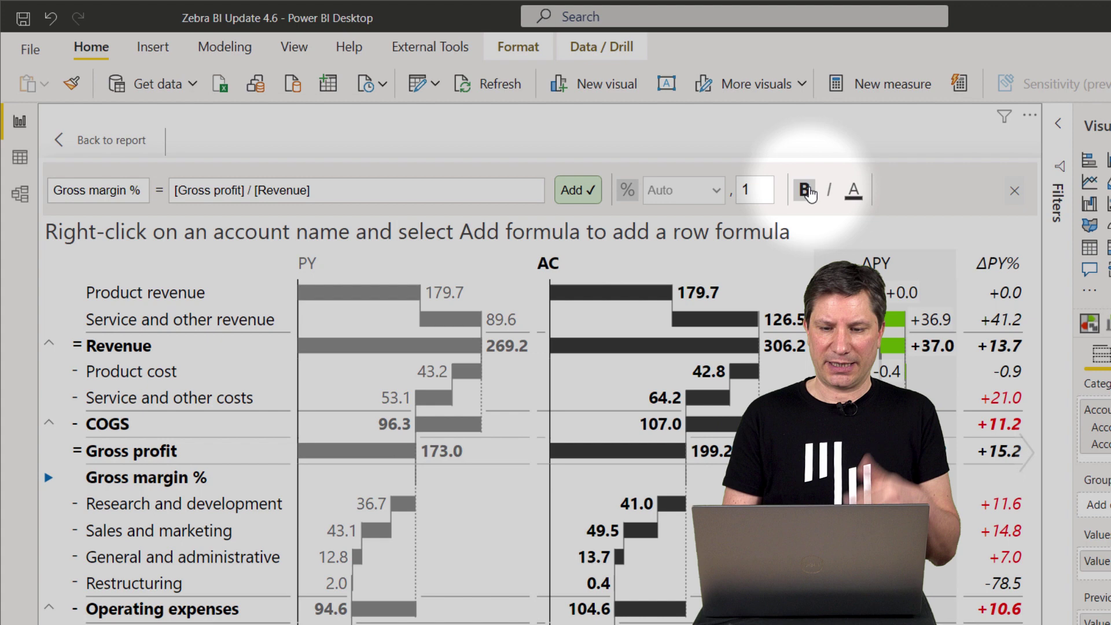
click(829, 190)
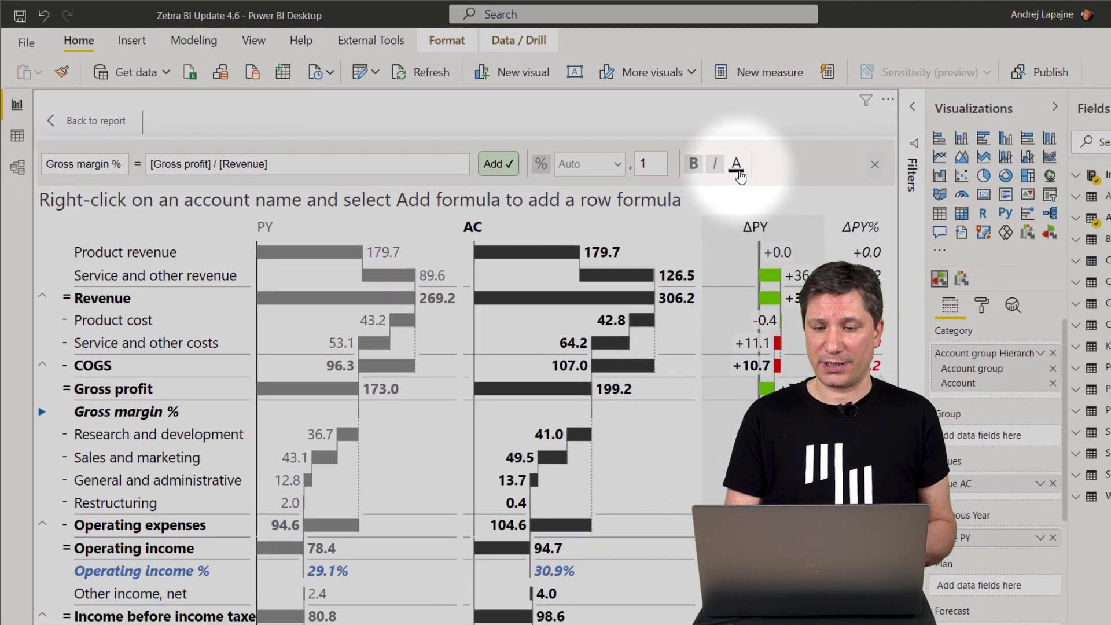
click(830, 185)
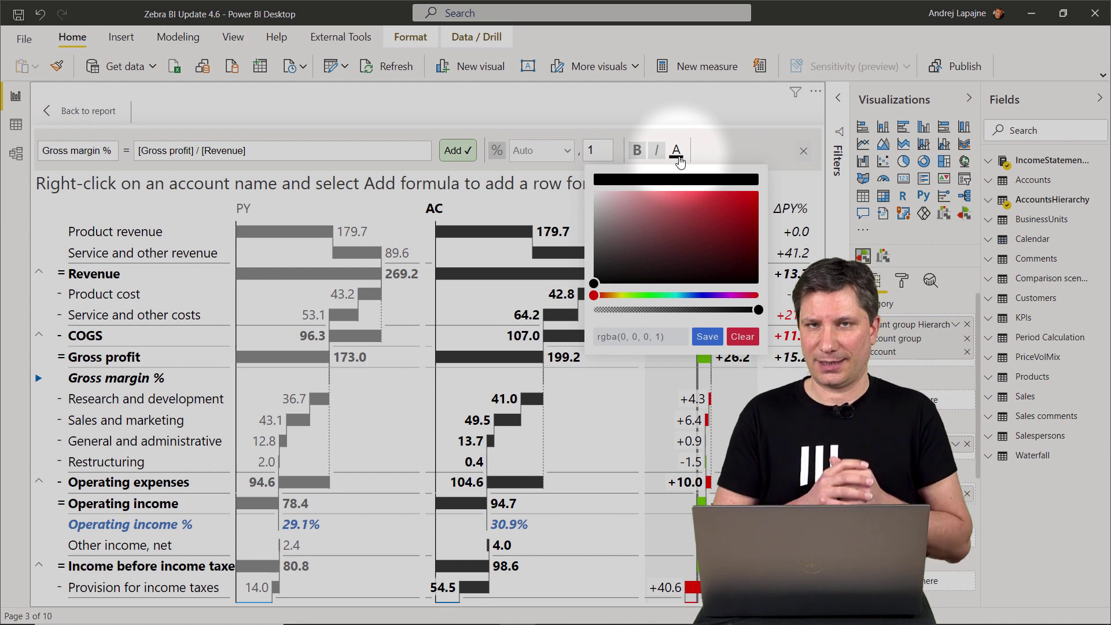
drag(594, 295, 696, 295)
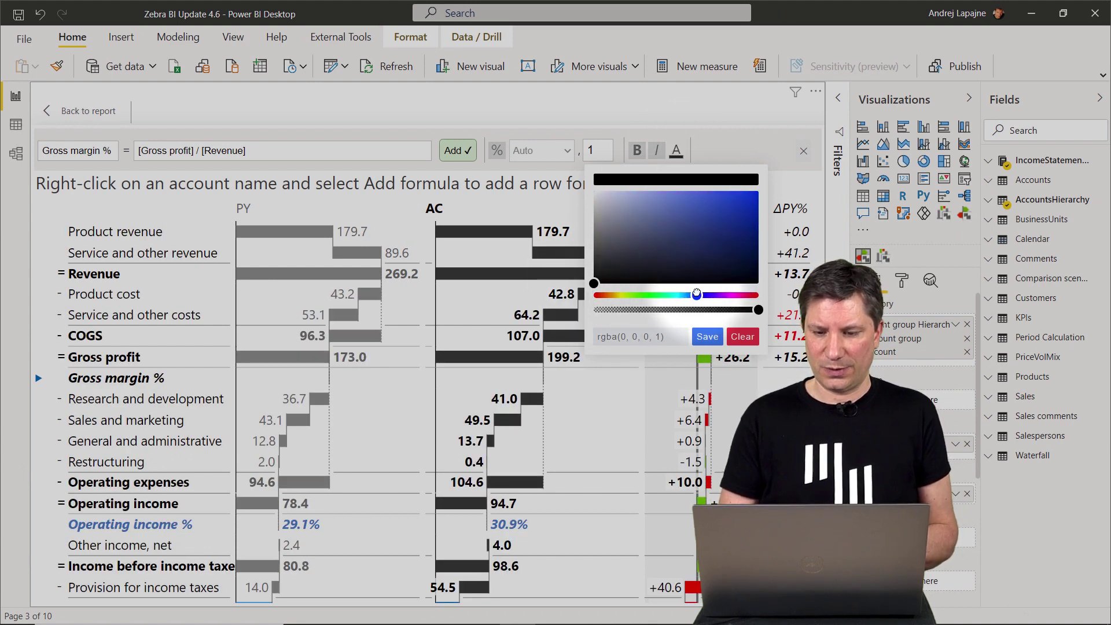
drag(595, 280, 758, 190)
click(707, 336)
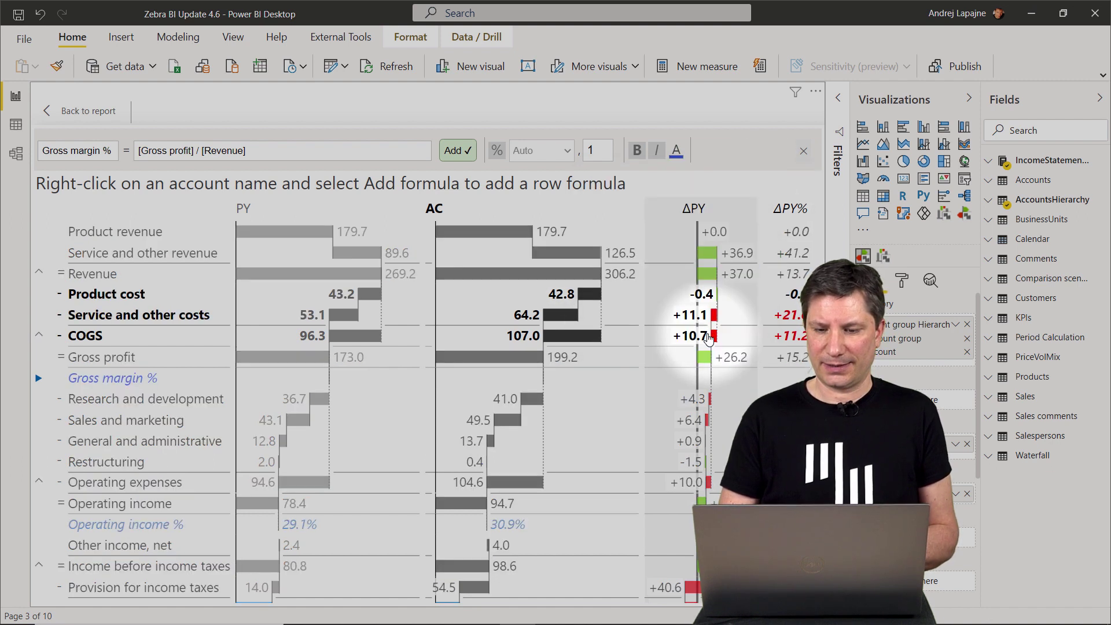
click(457, 150)
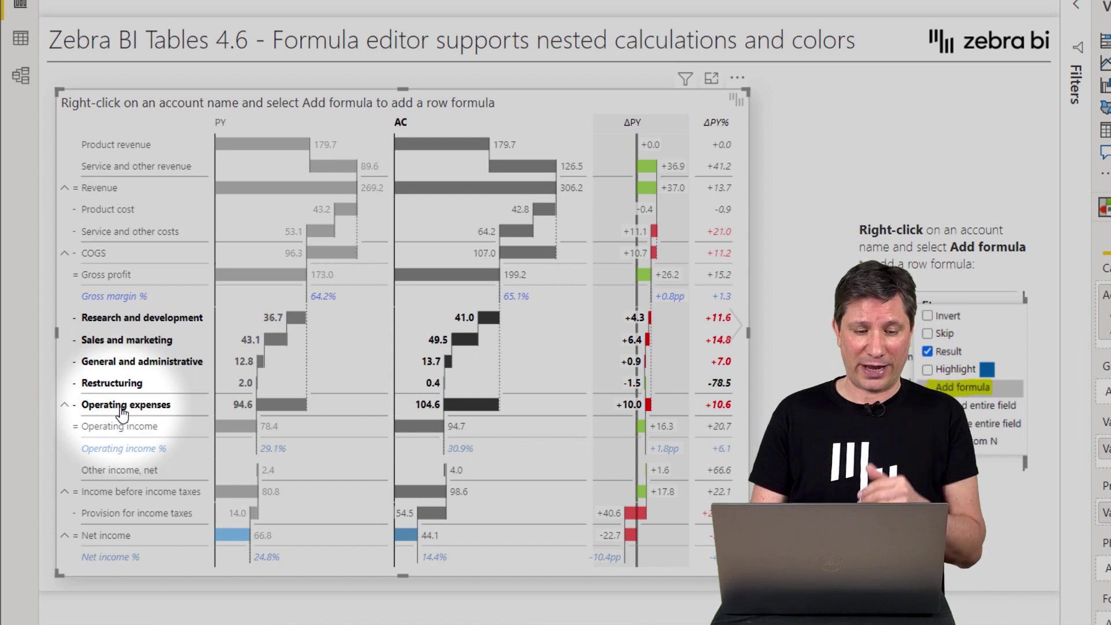
Remove the inversion from Operating expenses and its child accounts
right_click(122, 408)
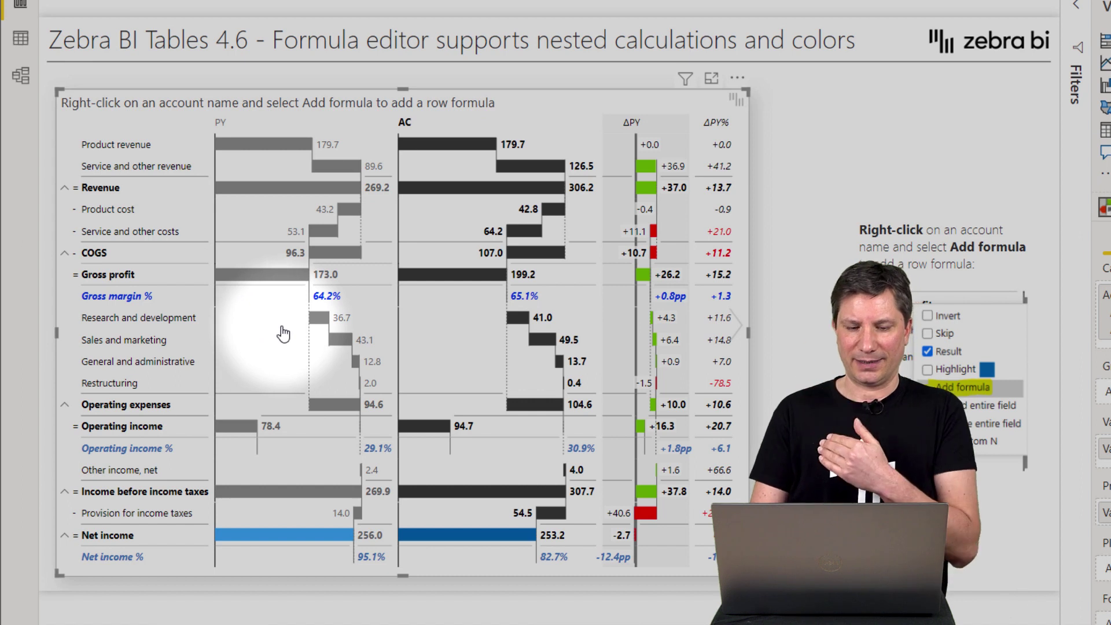
click(125, 406)
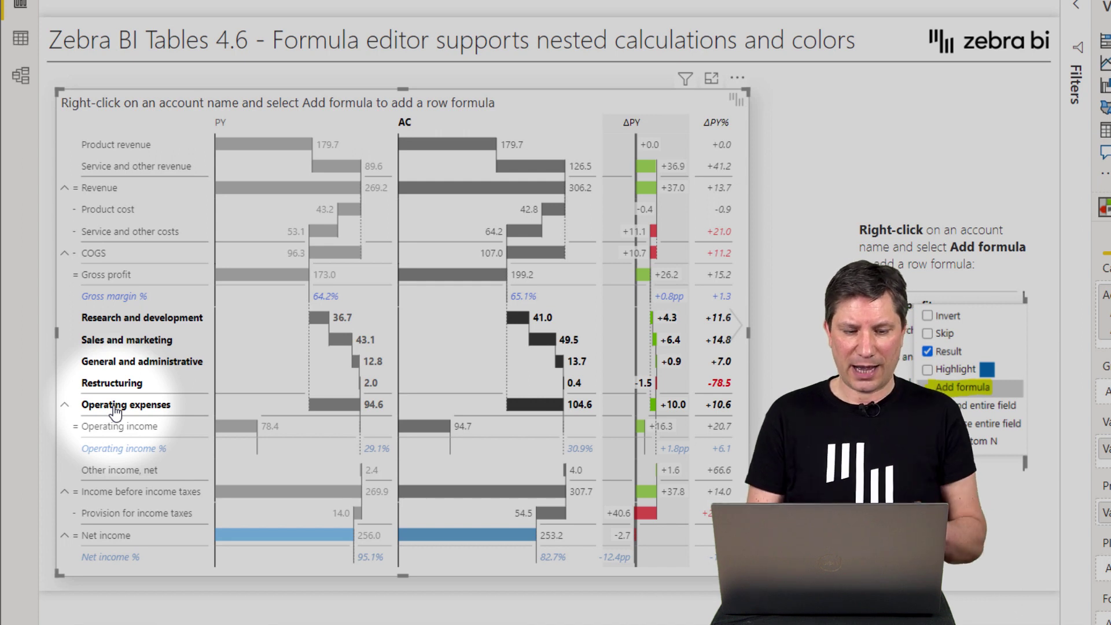
Invert Operating expenses together with all its child accounts
right_click(114, 407)
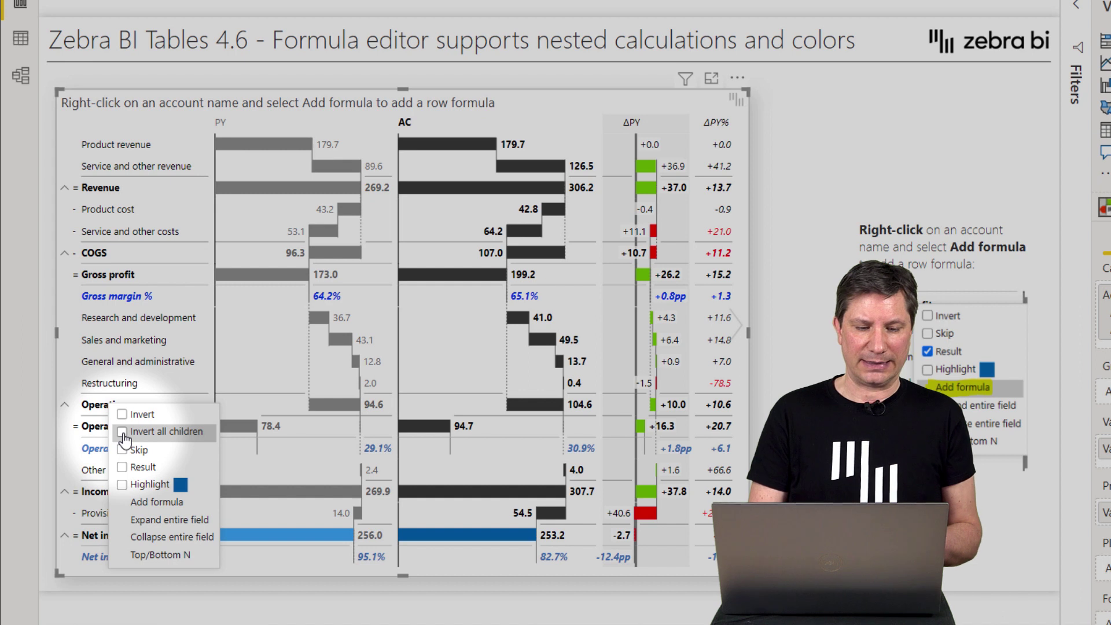
click(124, 433)
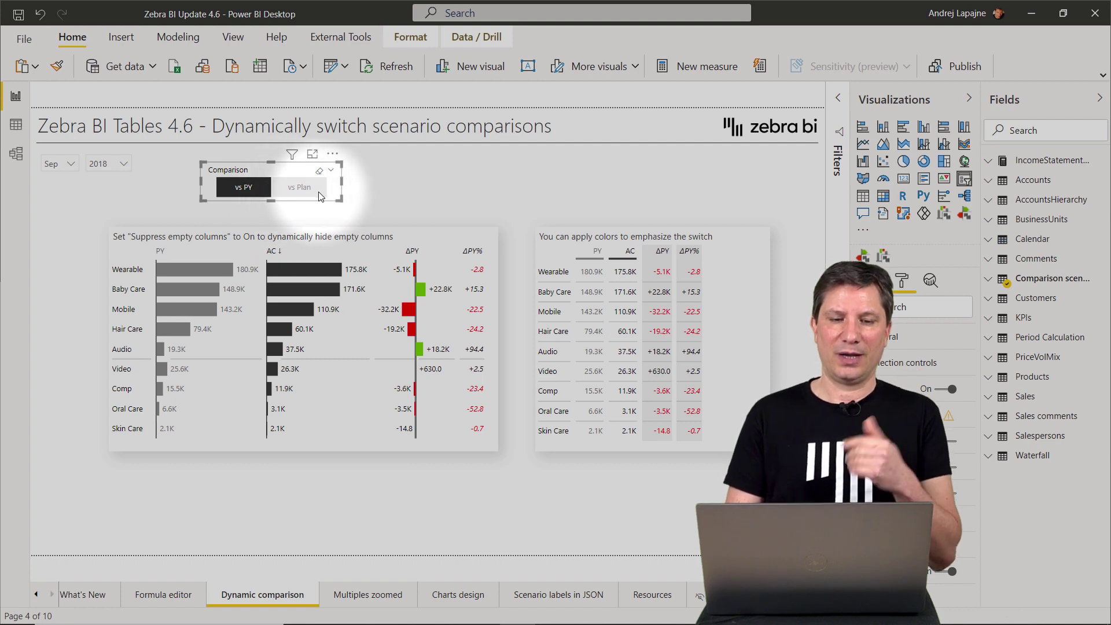
Switch the Comparison slicer on the Dynamic comparison page to vs Plan and back to vs PY
click(319, 195)
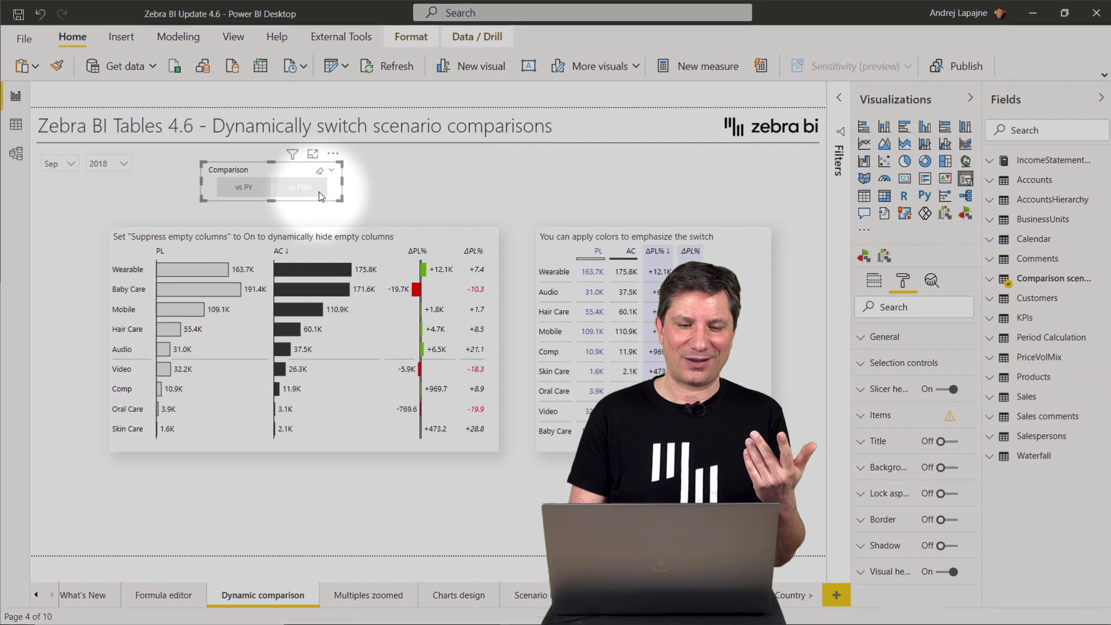
click(244, 188)
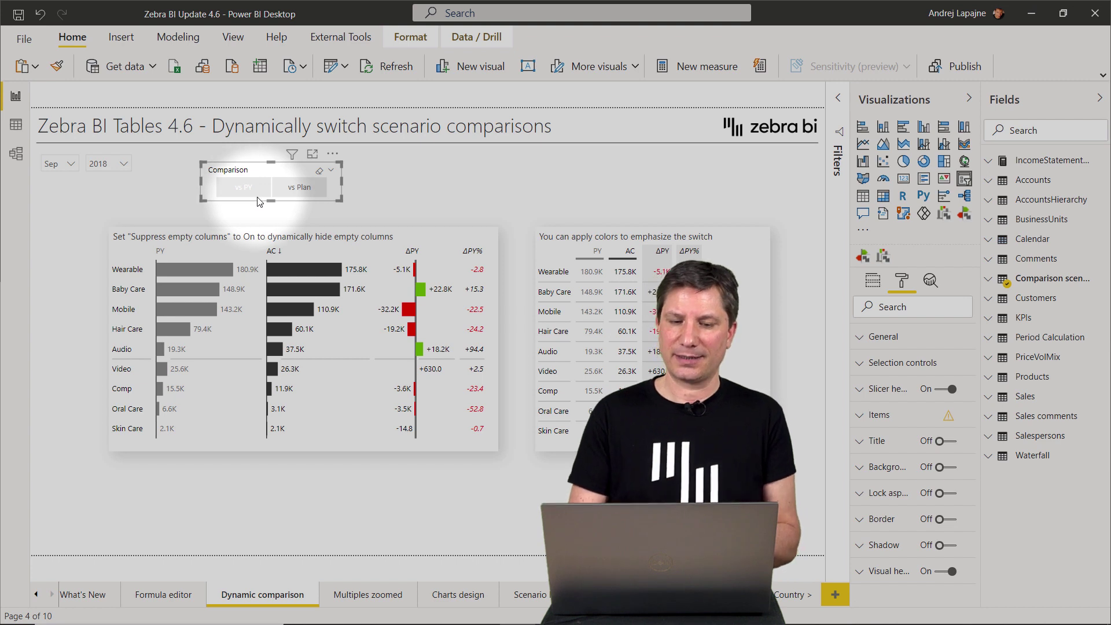
Check the Suppress empty columns option in the chart settings of the table with PY and AC bars
click(414, 237)
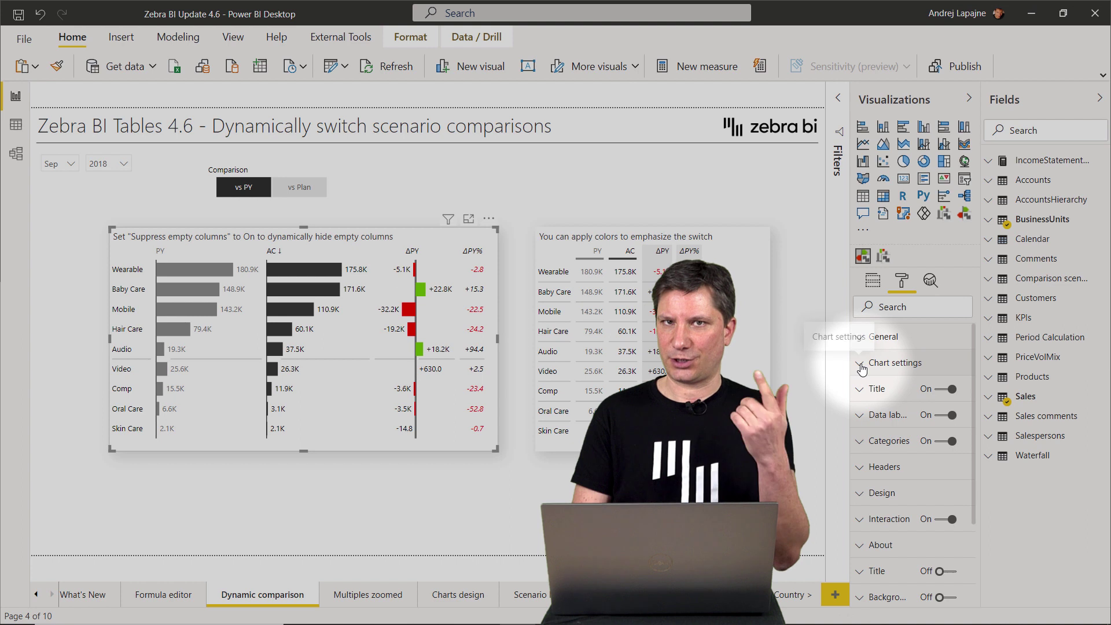
click(861, 364)
scroll(895, 456, down, 5)
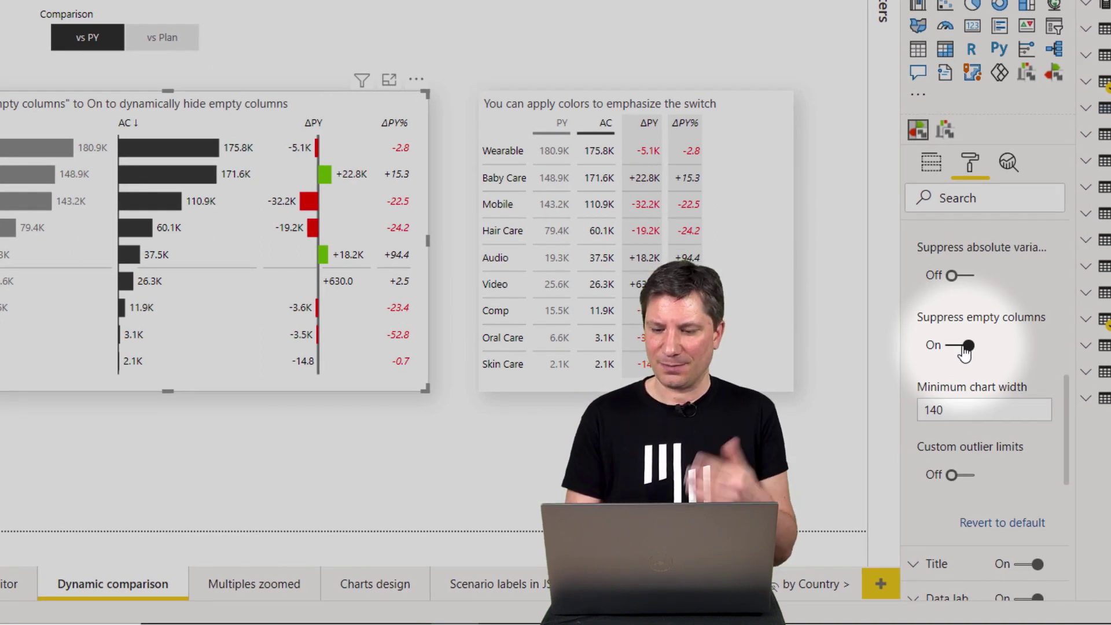
Examine which measures are assigned to the Previous Year and Plan fields of the bar table
click(932, 171)
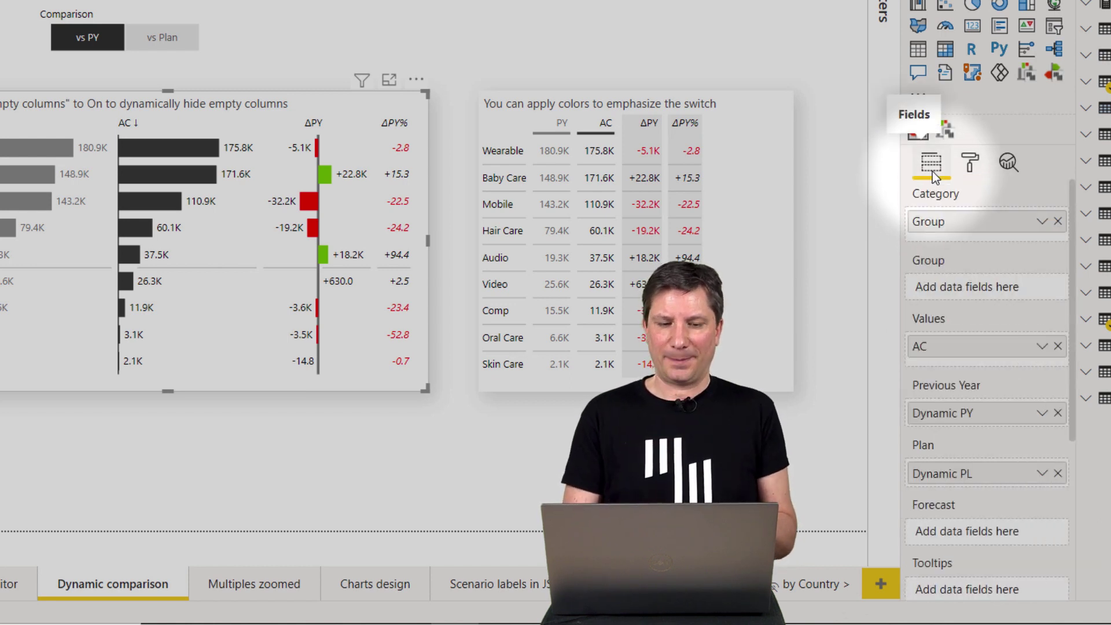
scroll(982, 354, down, 3)
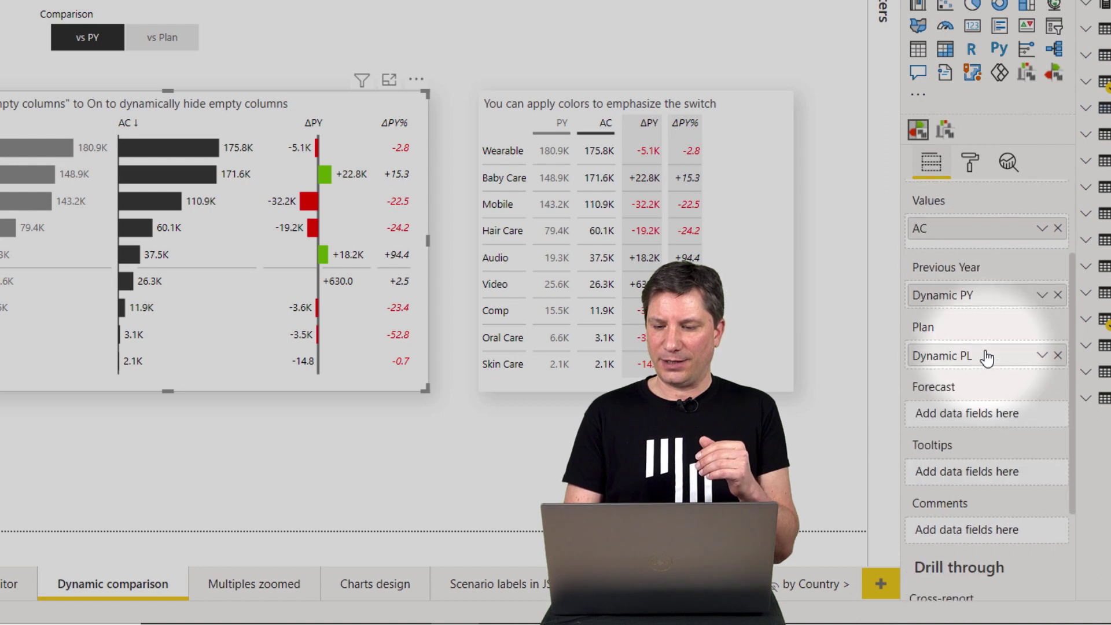
scroll(985, 358, up, 1)
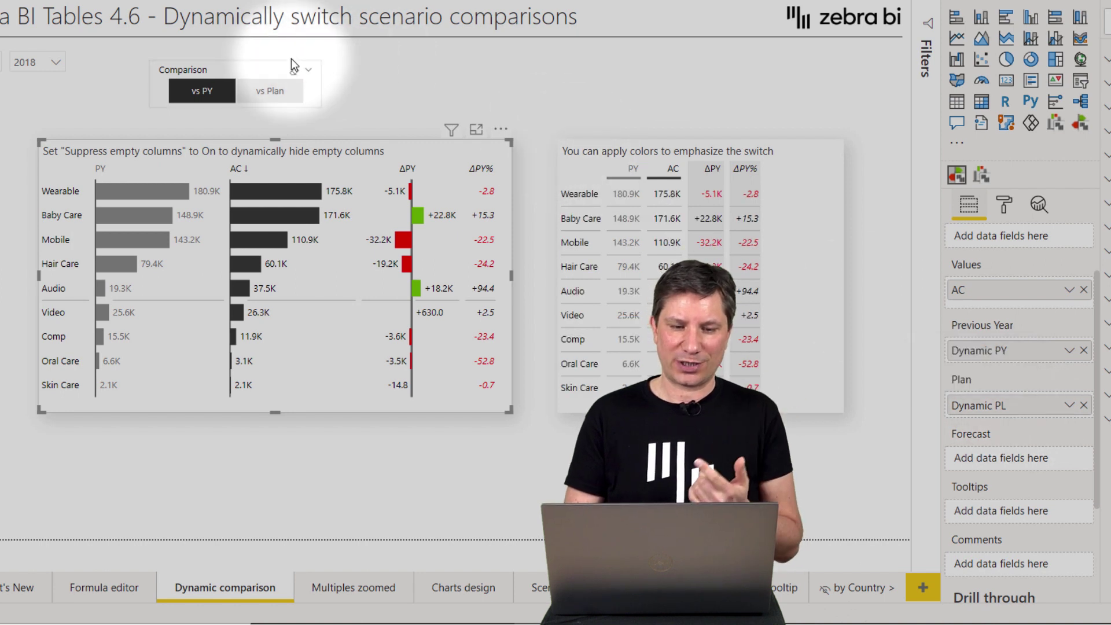
Select the Comparison slicer and choose the vs PY comparison
click(268, 70)
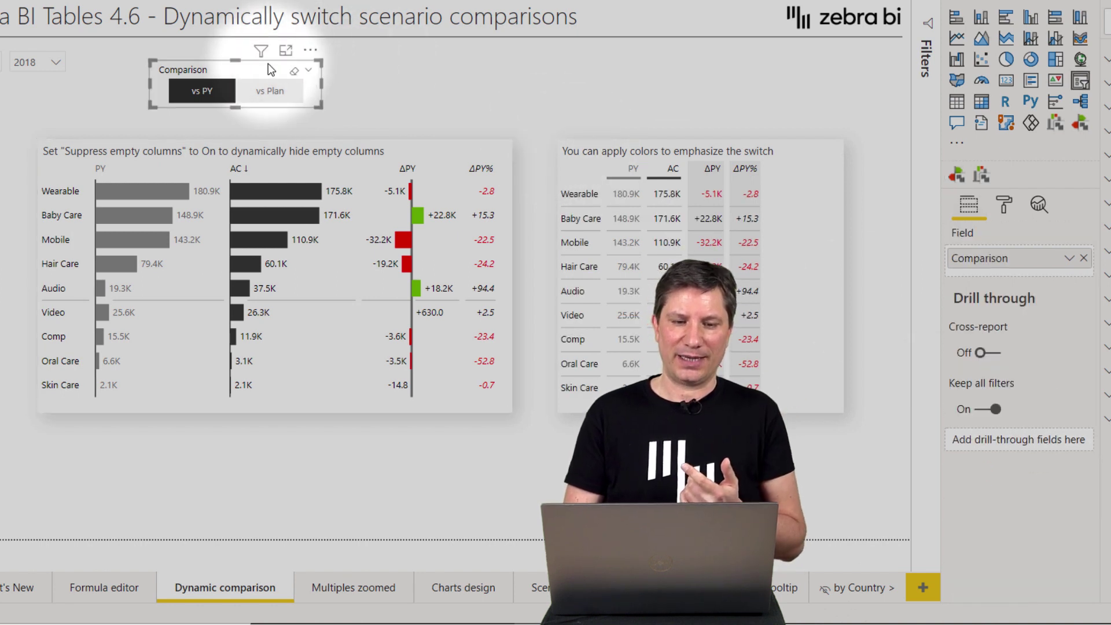
click(210, 103)
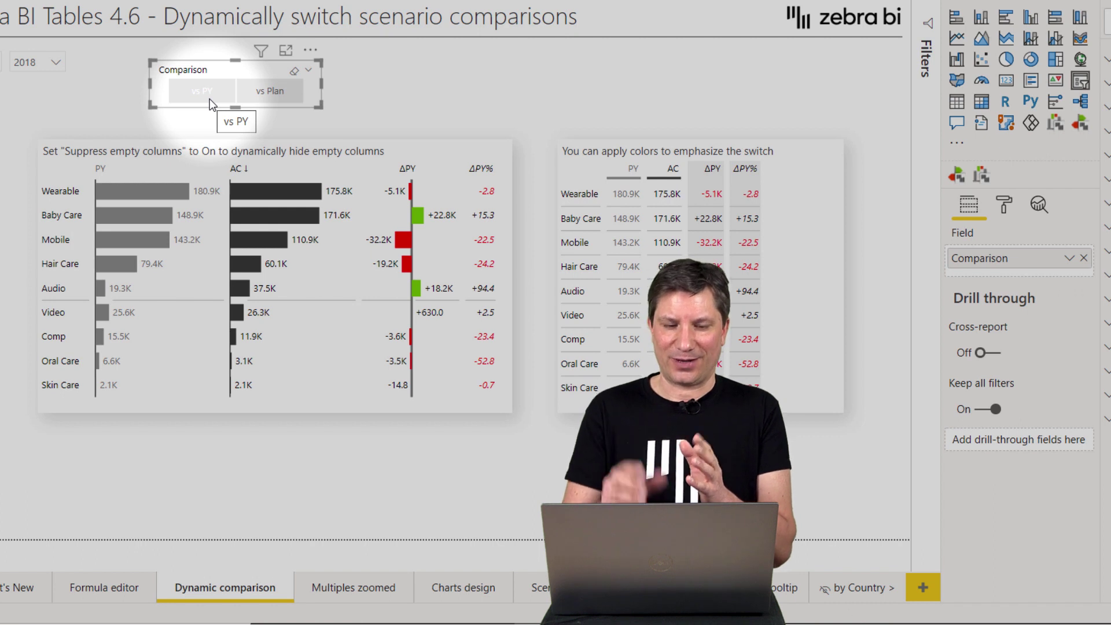
Set the Comparison slicer to vs Plan and examine the formulas of the Dynamic PL and Dynamic PY measures in the Sales table
click(280, 95)
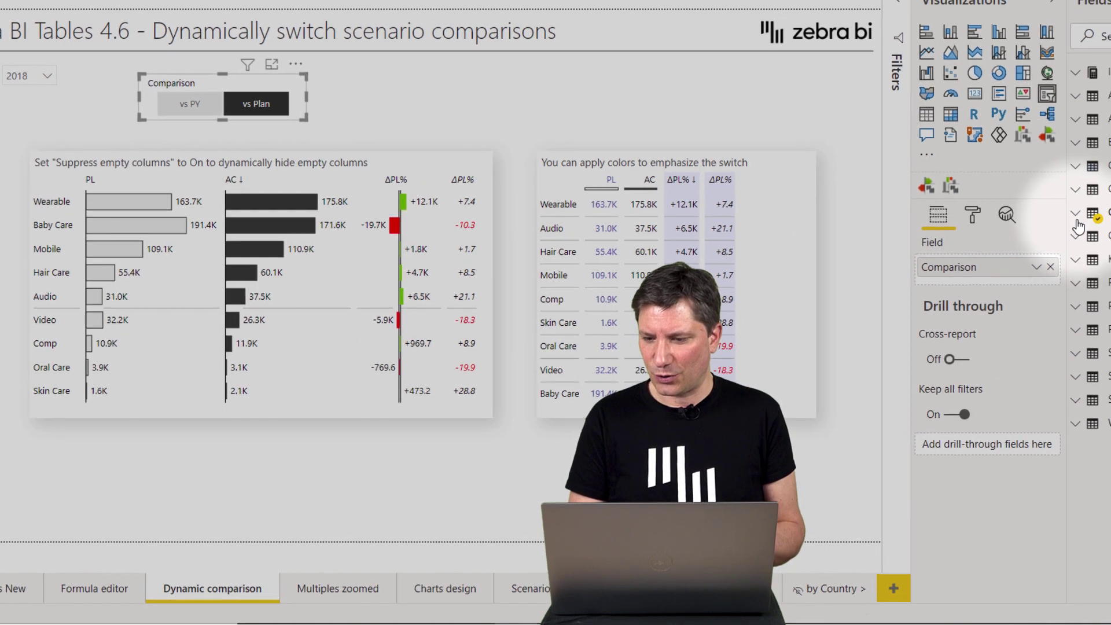
click(429, 158)
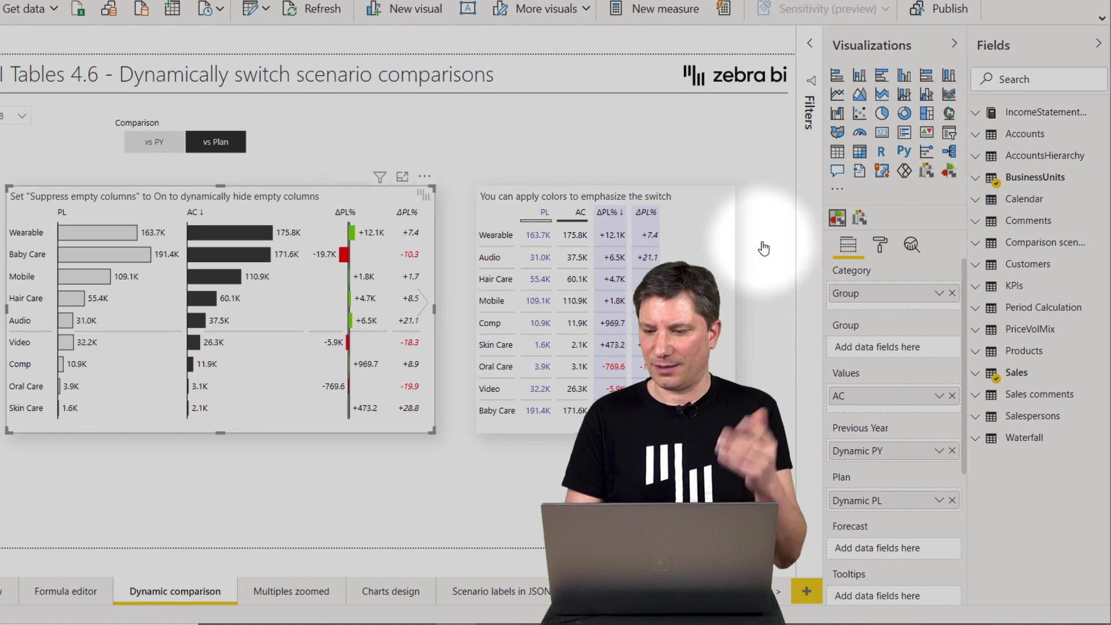
click(978, 379)
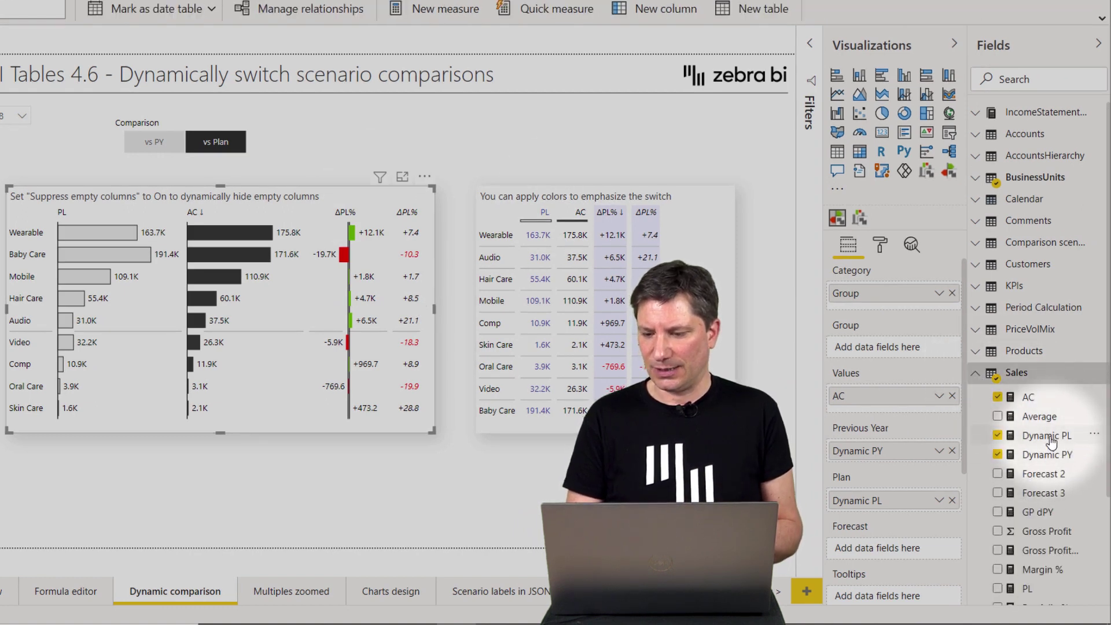
click(1048, 436)
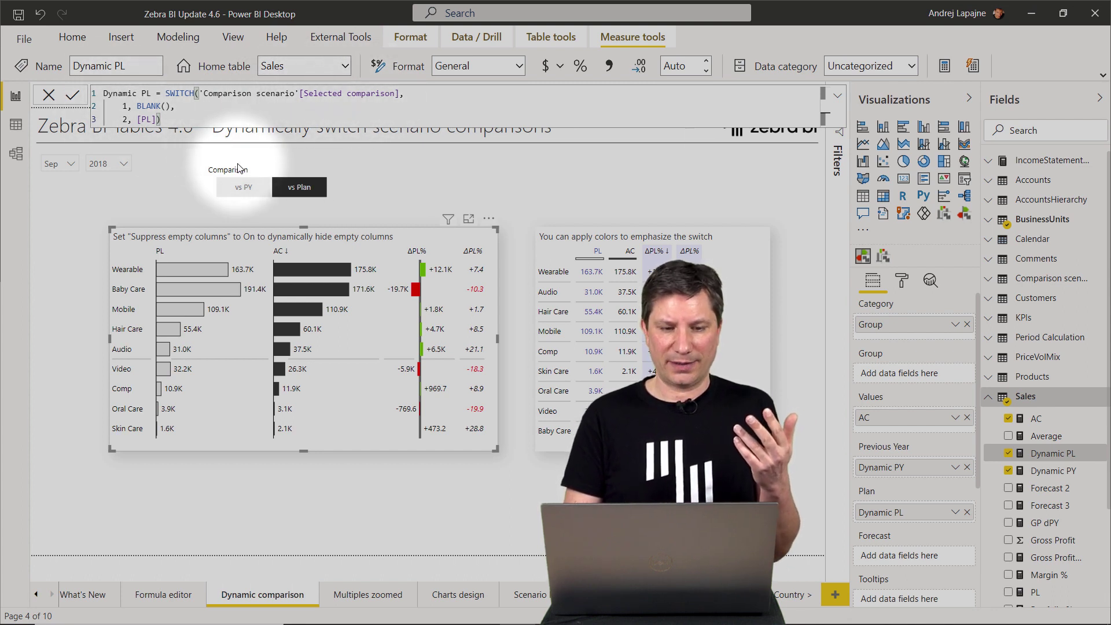
click(125, 107)
text(1)
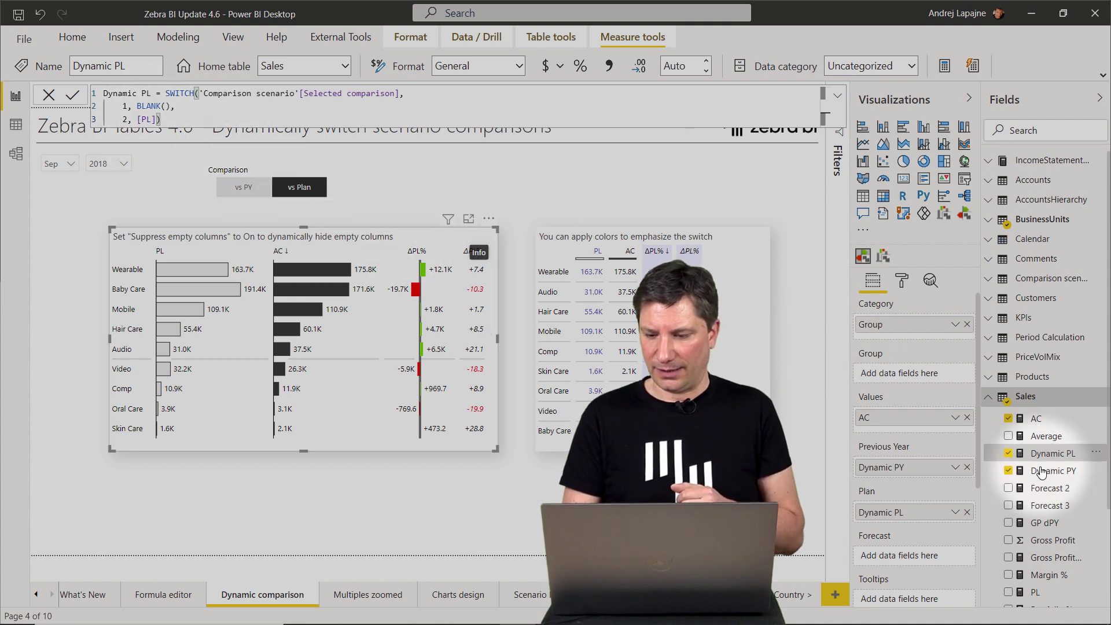
click(1059, 474)
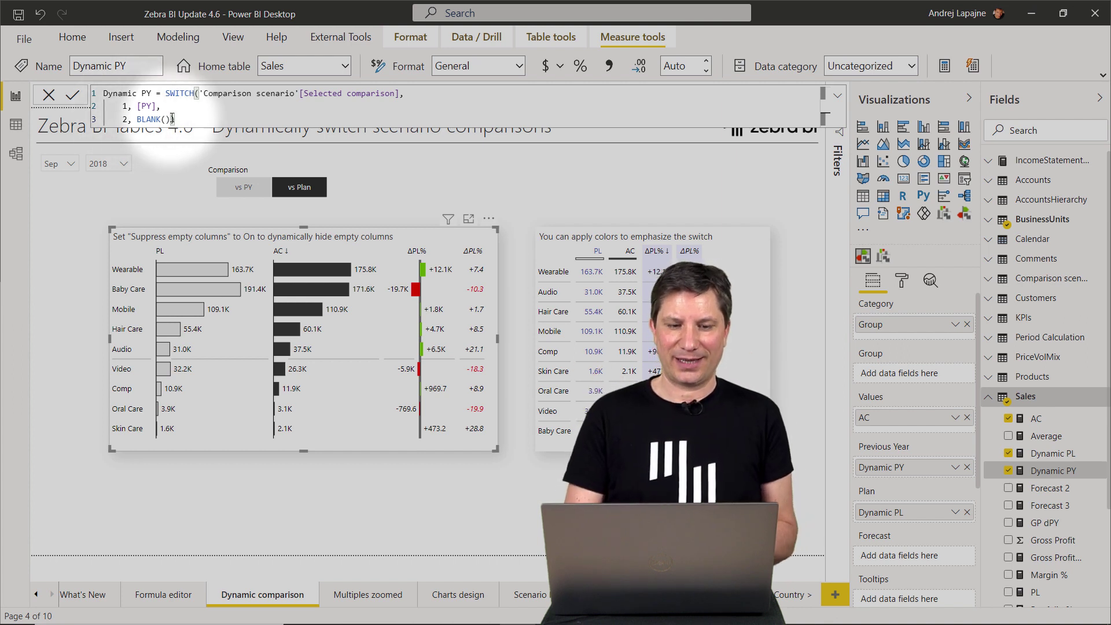
click(144, 217)
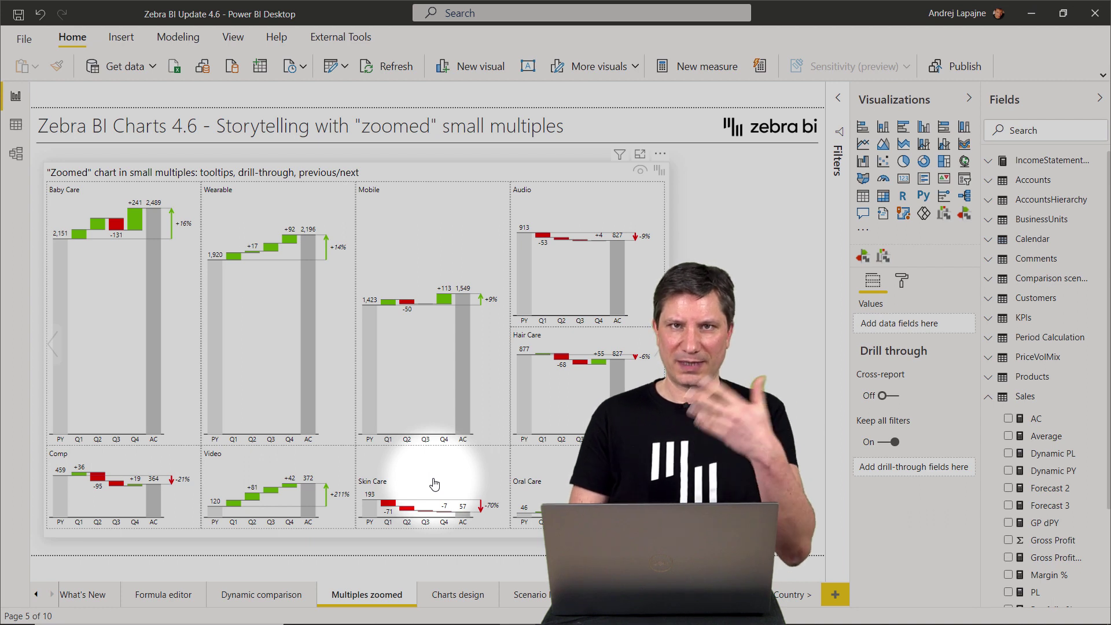
Zoom in on the Skin Care small multiple on the Multiples zoomed page and view the country tooltips for Q1, Q2 and Q3
click(373, 489)
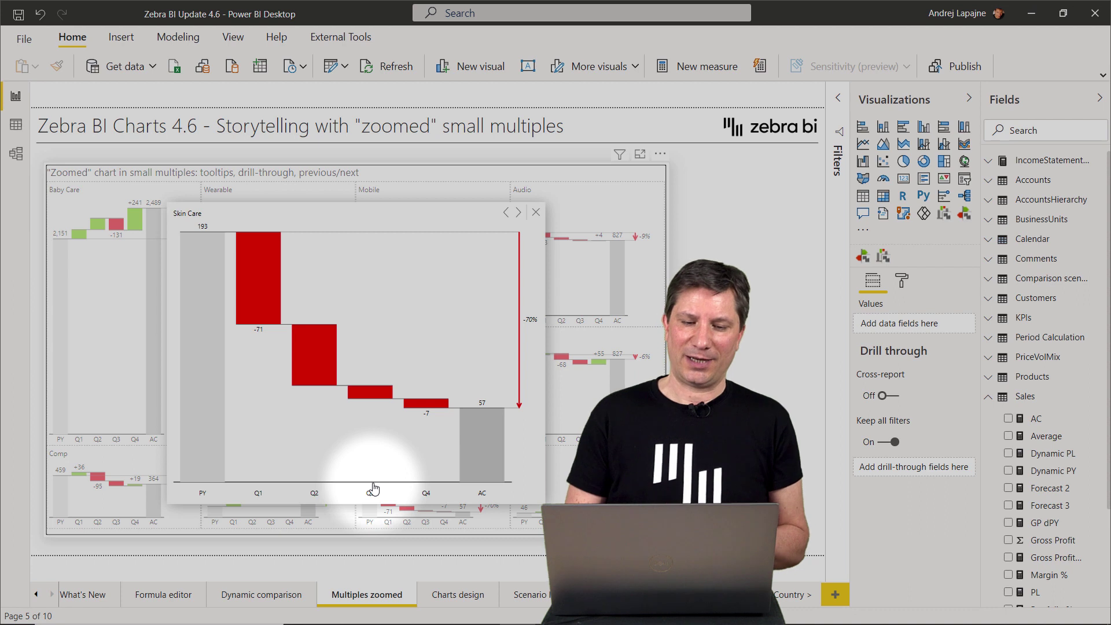
mouse_move(268, 304)
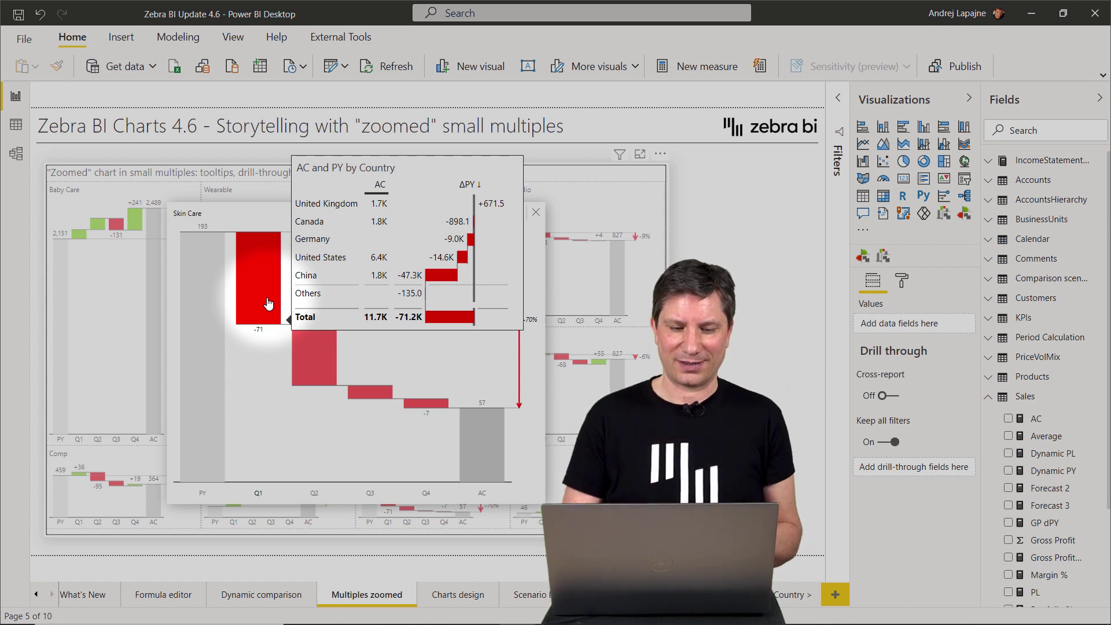
mouse_move(317, 351)
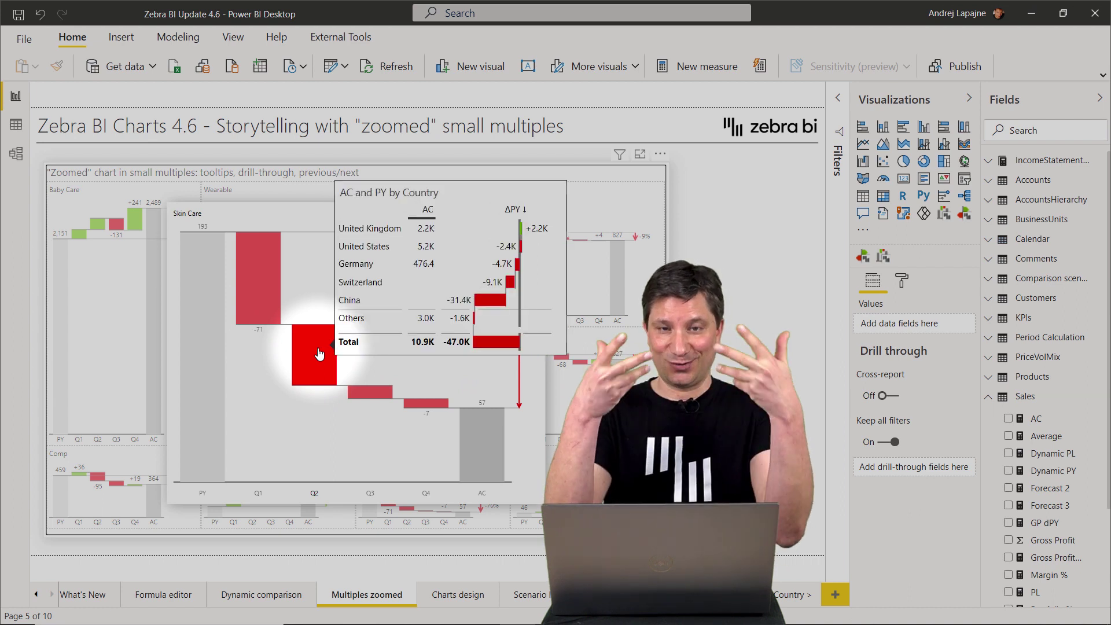
mouse_move(371, 393)
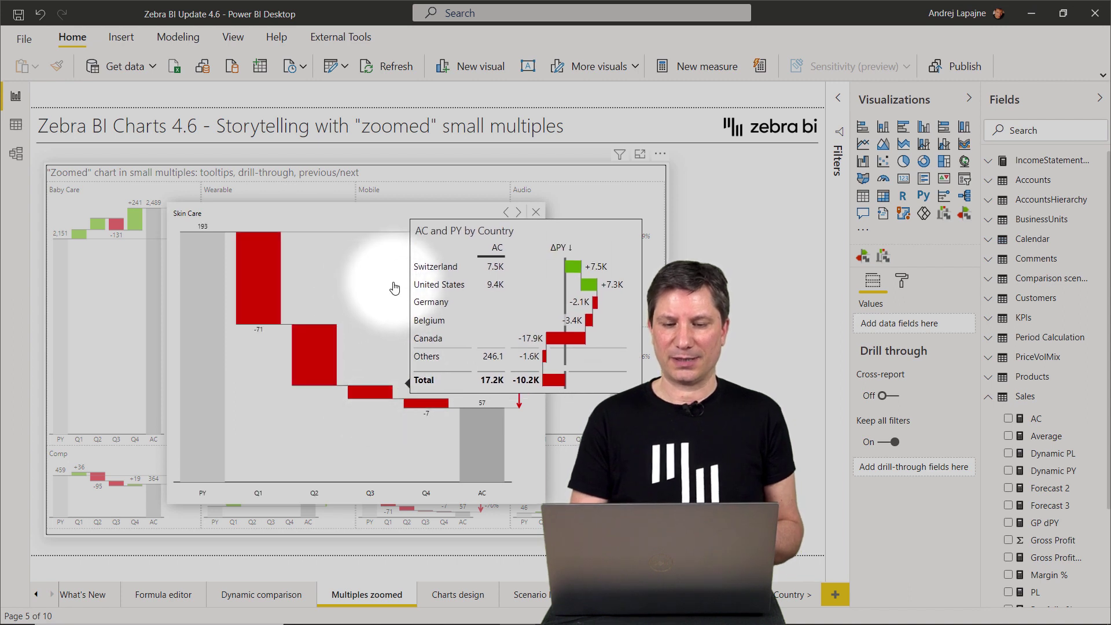
Step backwards through the zoomed small multiples from Skin Care to the Baby Care chart
click(505, 213)
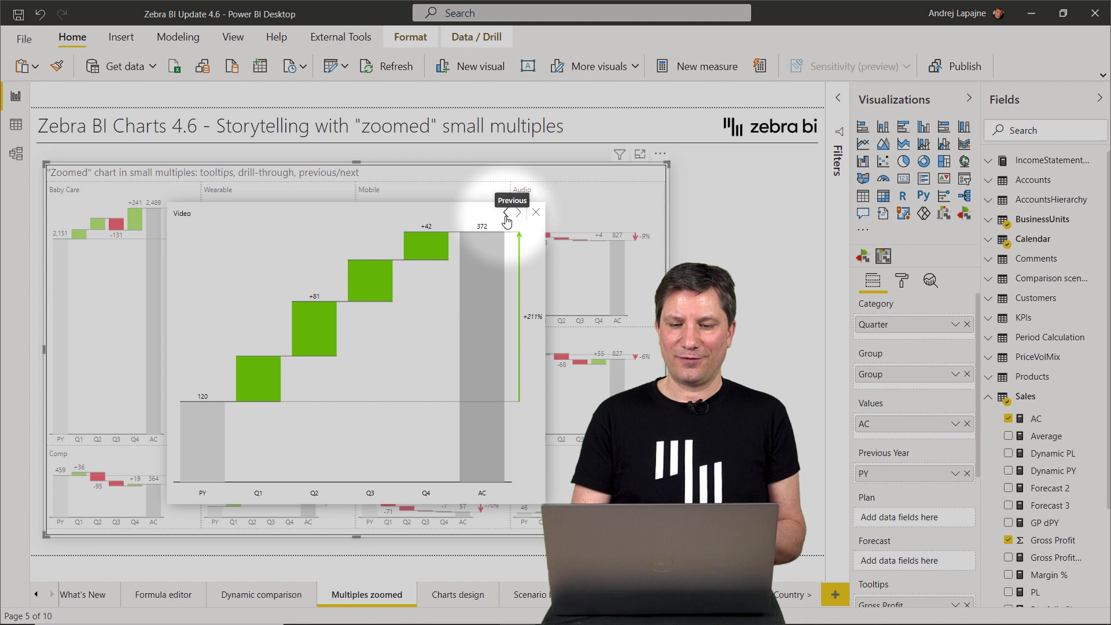
click(507, 214)
click(506, 213)
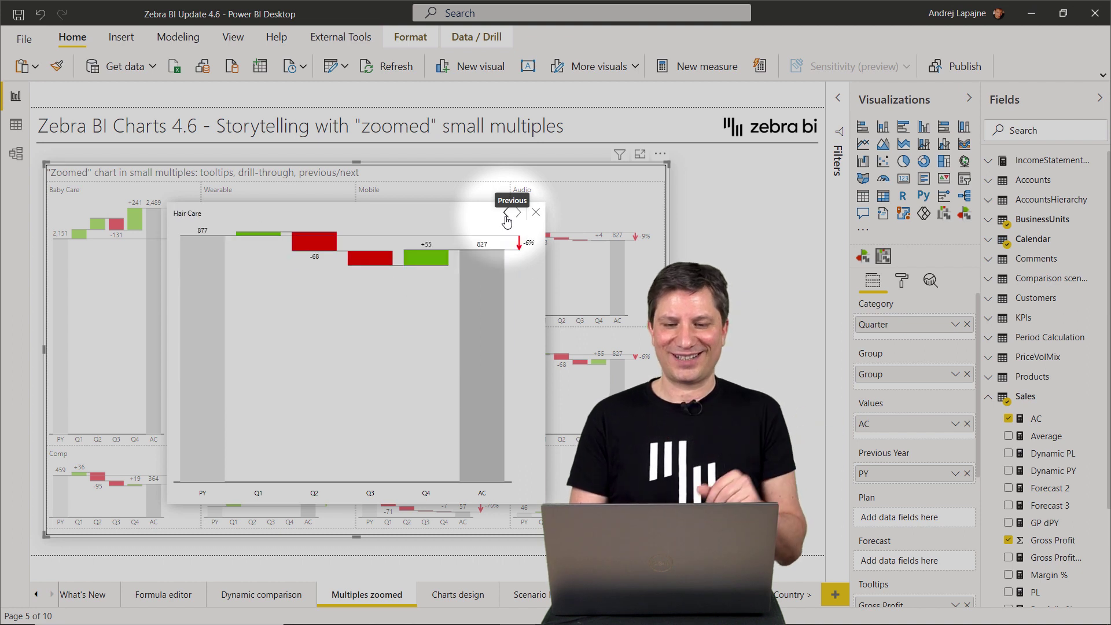
click(506, 214)
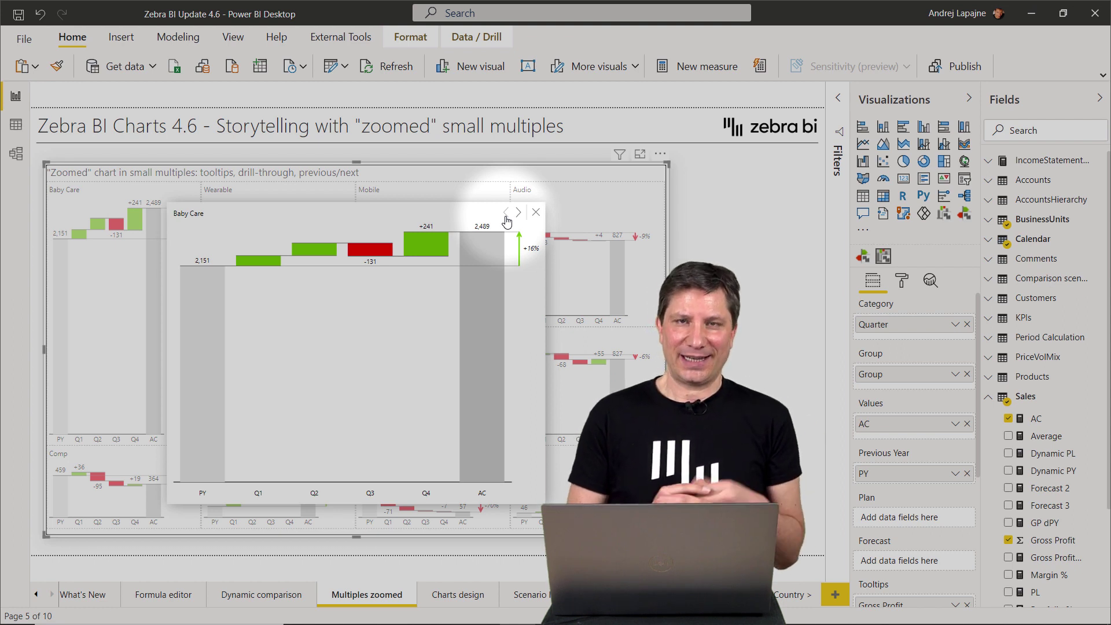
Drill through from the Q3 bar of the zoomed Baby Care chart to the by Country page
right_click(374, 254)
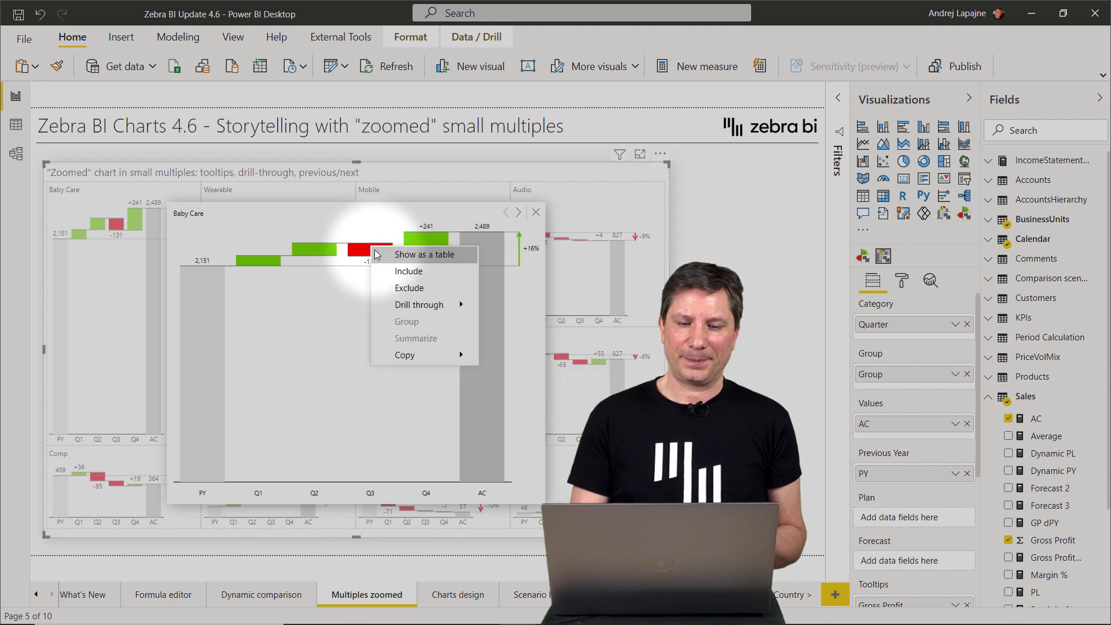
mouse_move(435, 306)
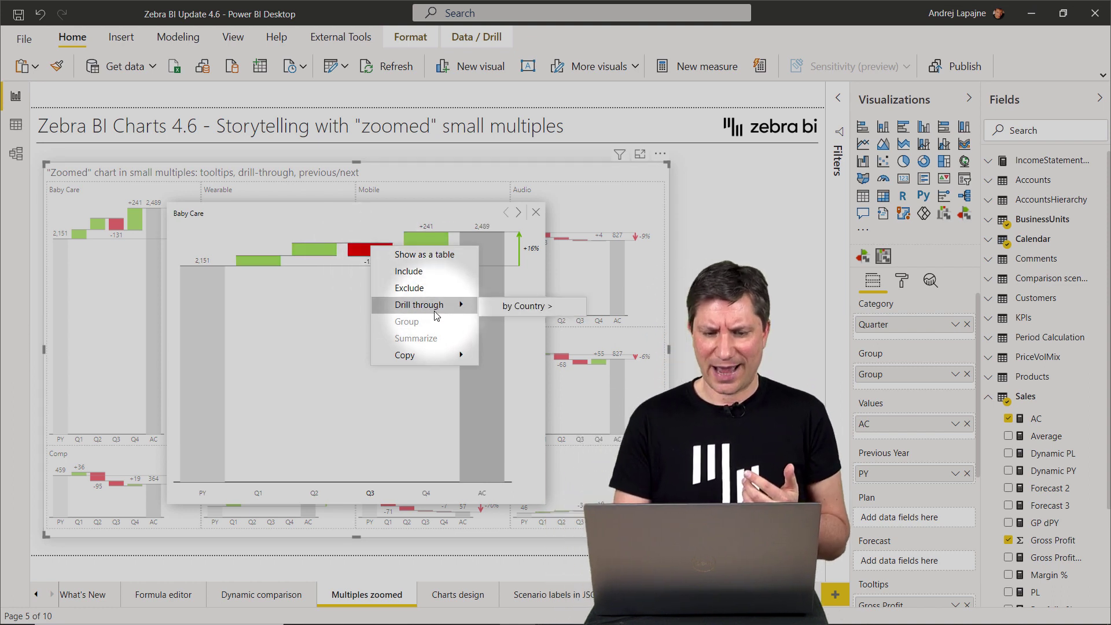
key(Escape)
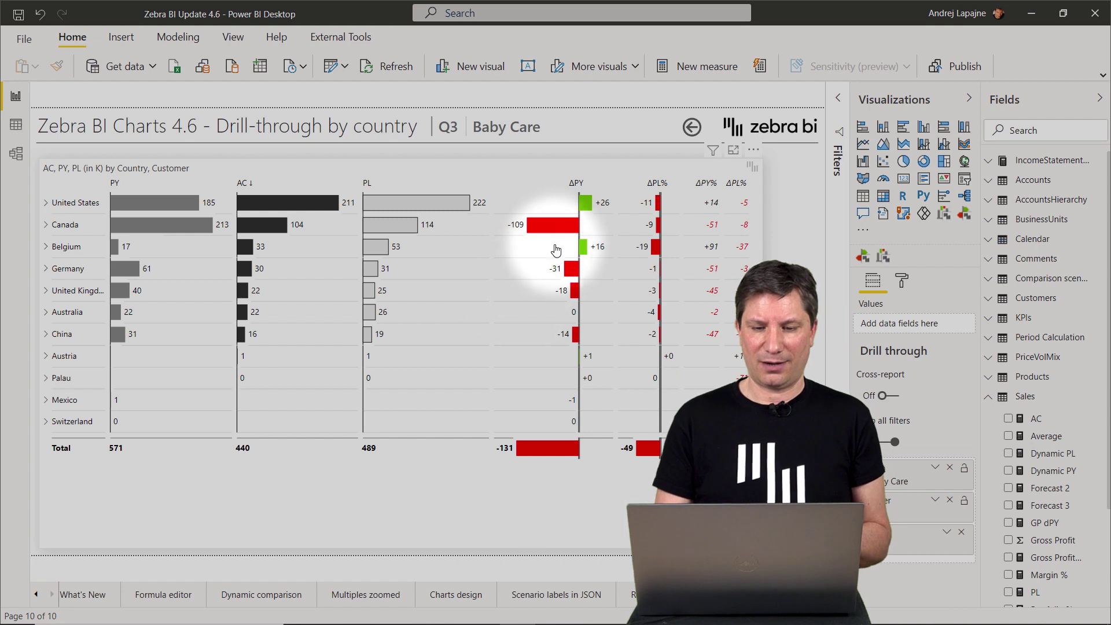
Expand Canada into its customers in the drill-through table and return to the originating report page
click(556, 226)
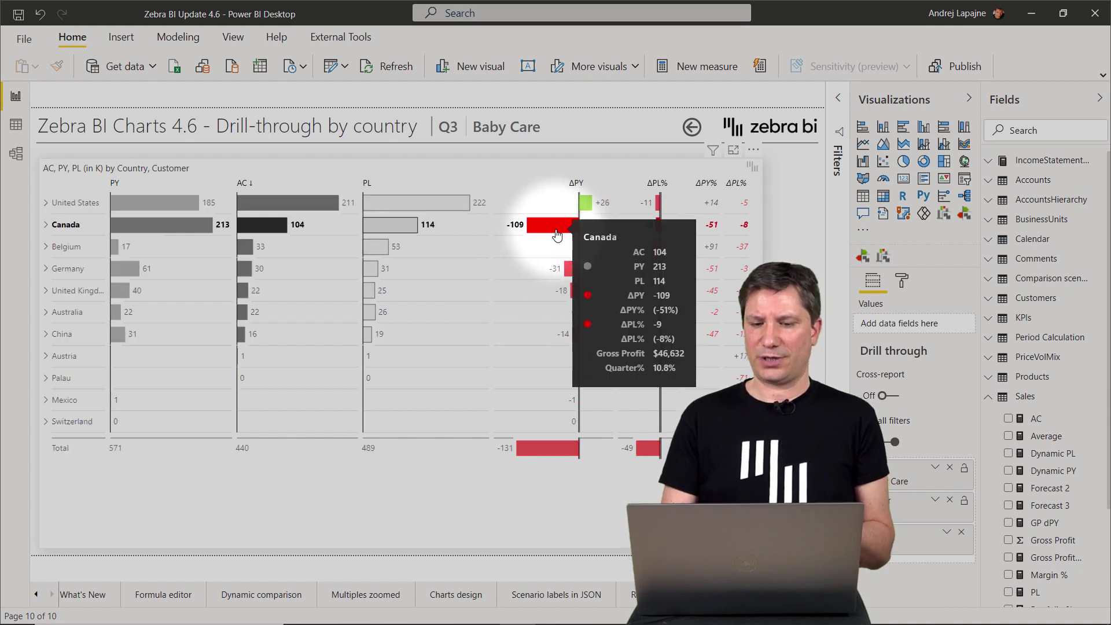
click(51, 230)
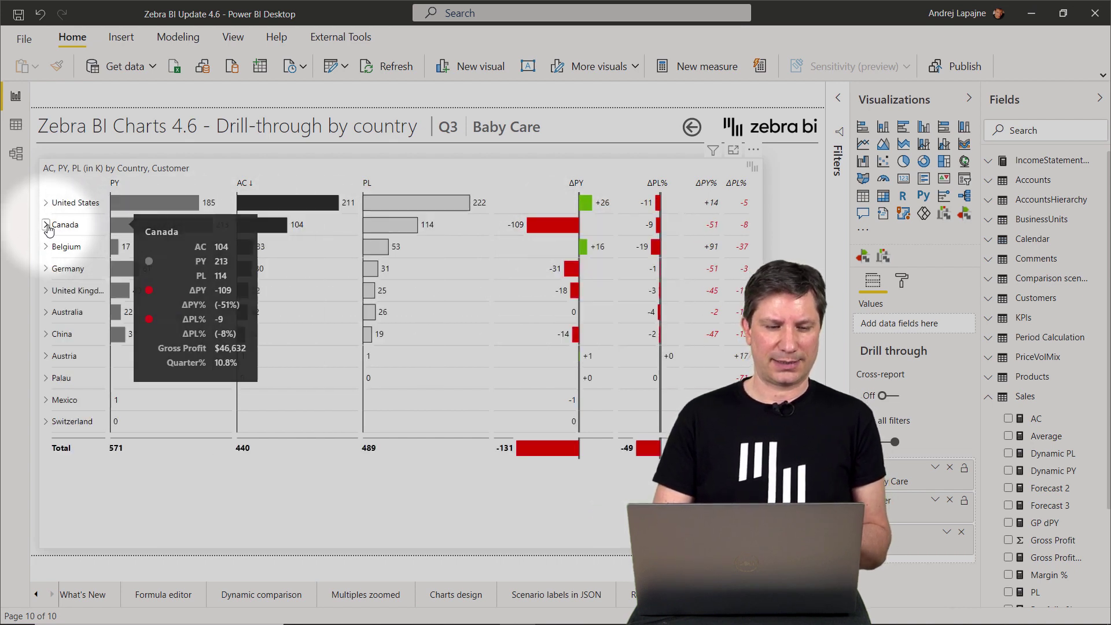
click(47, 226)
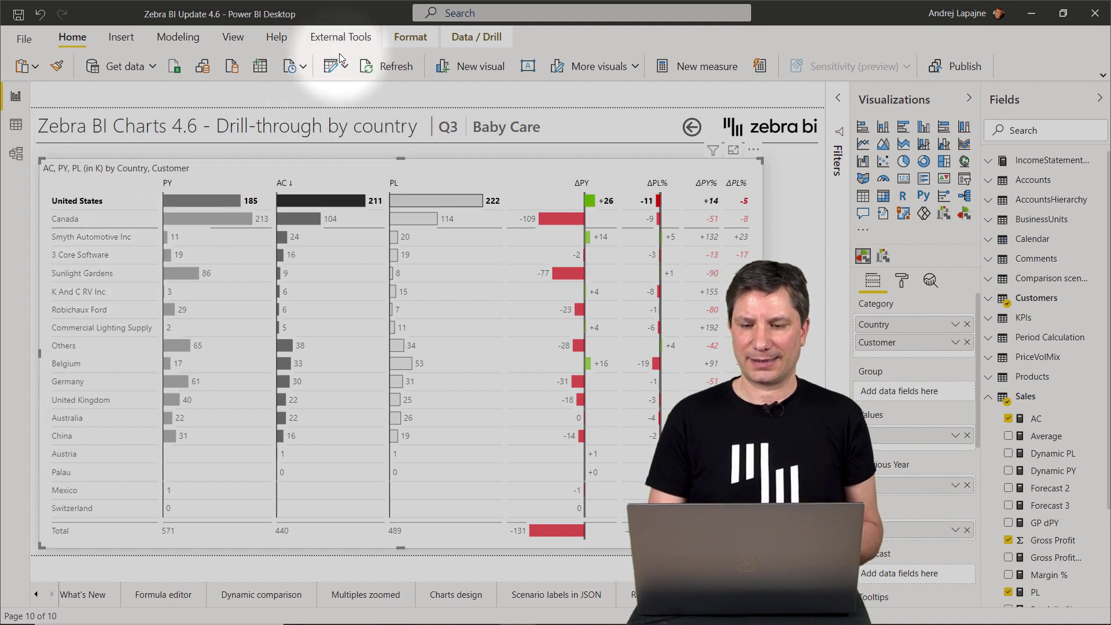
ctrl+click(696, 130)
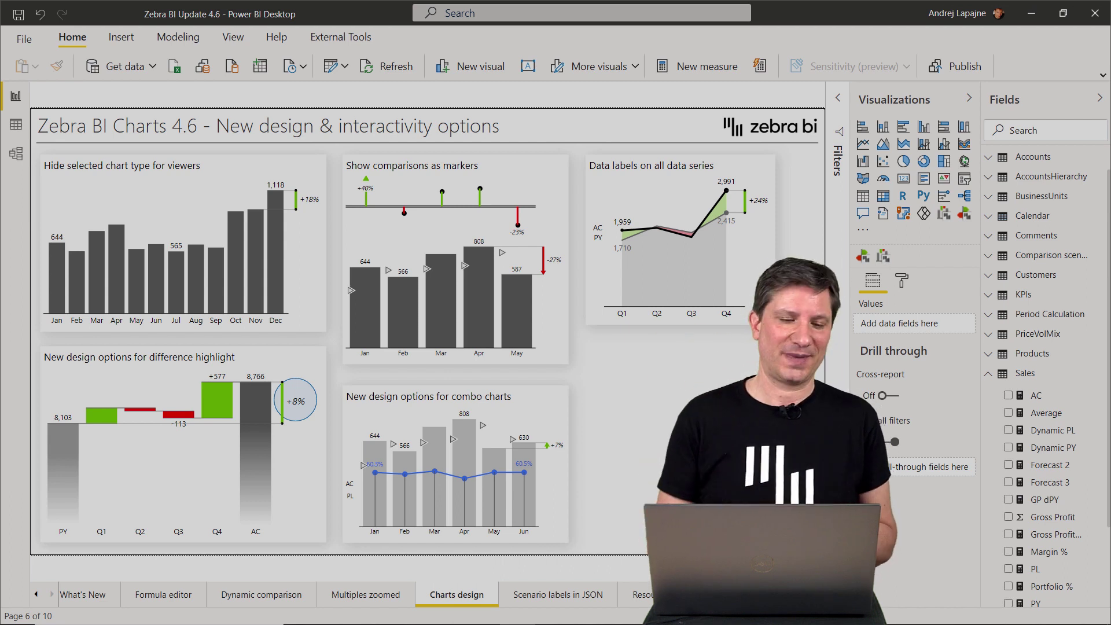
Cycle the monthly chart on the Charts design page through its chart types until it is back to columns
click(233, 184)
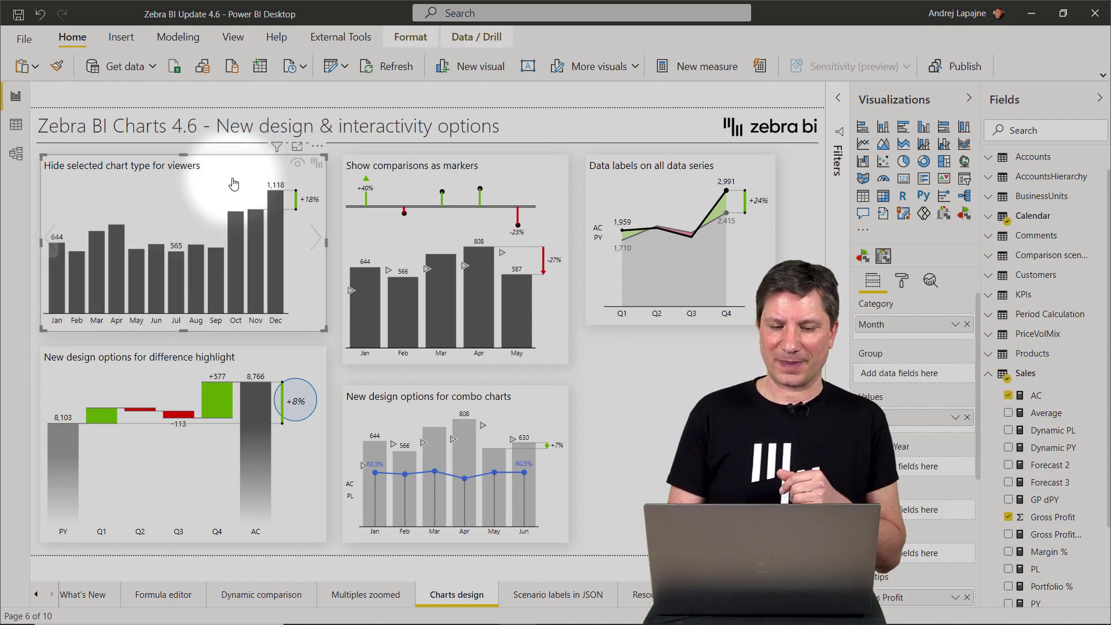
click(317, 239)
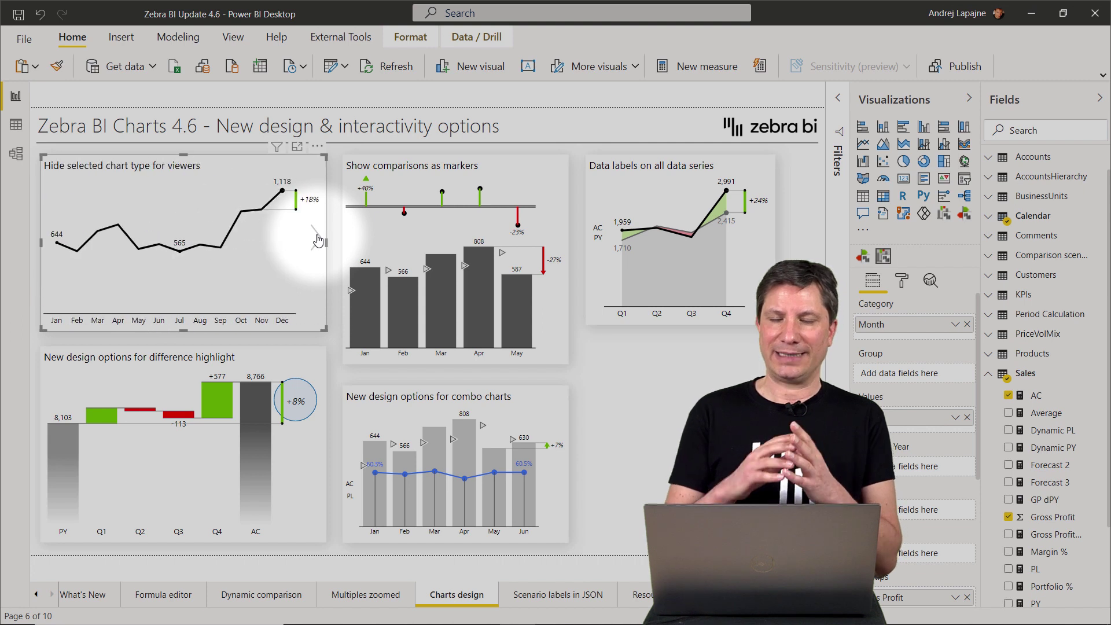
click(317, 239)
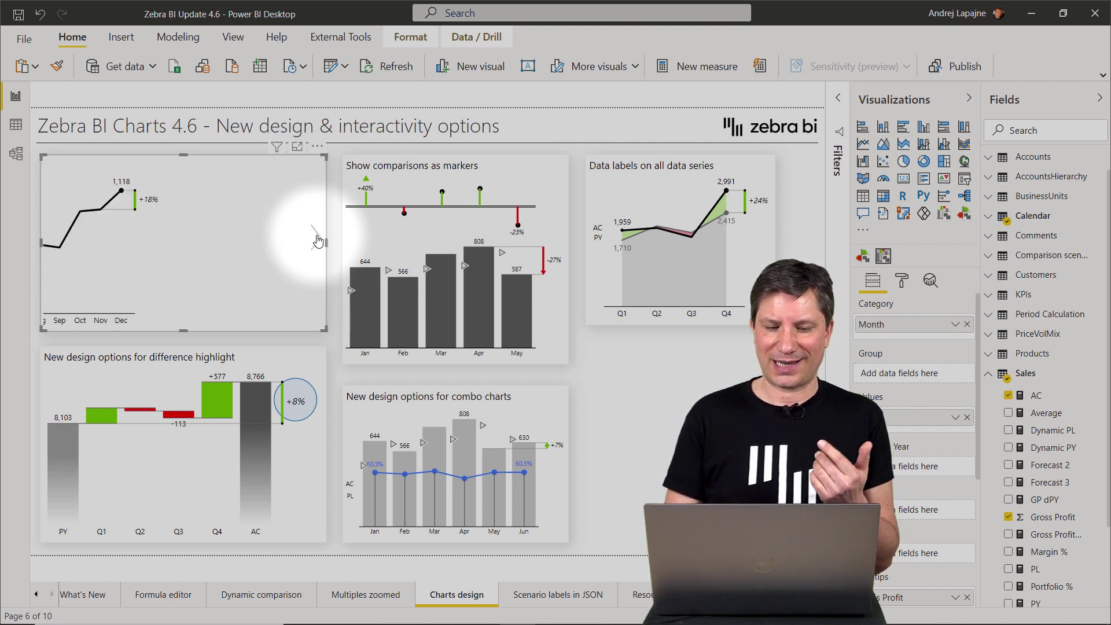
click(317, 238)
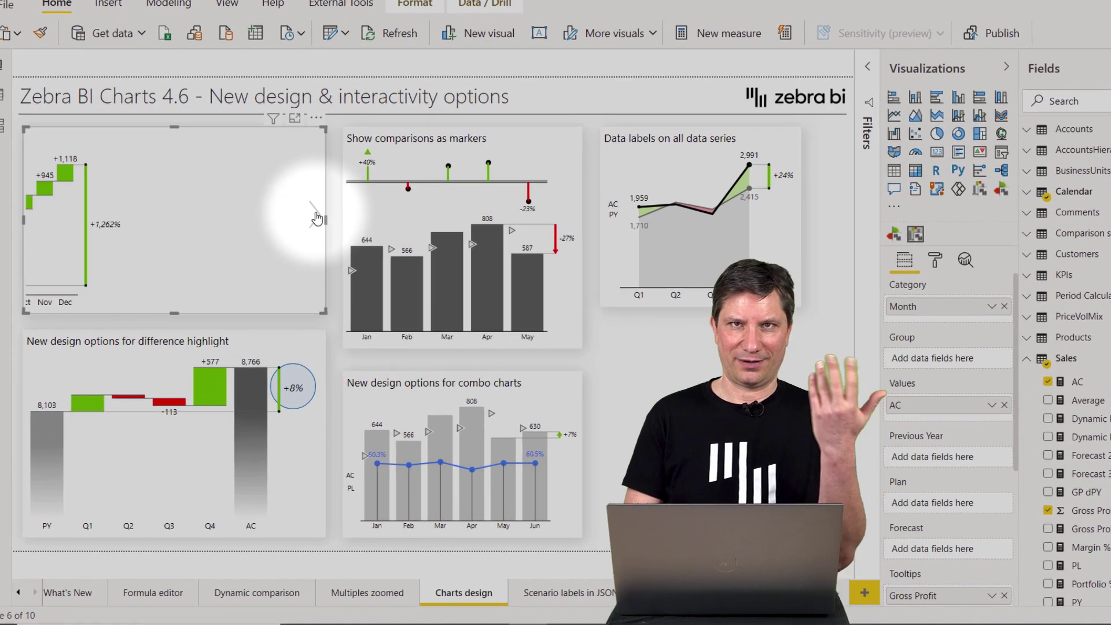
click(316, 234)
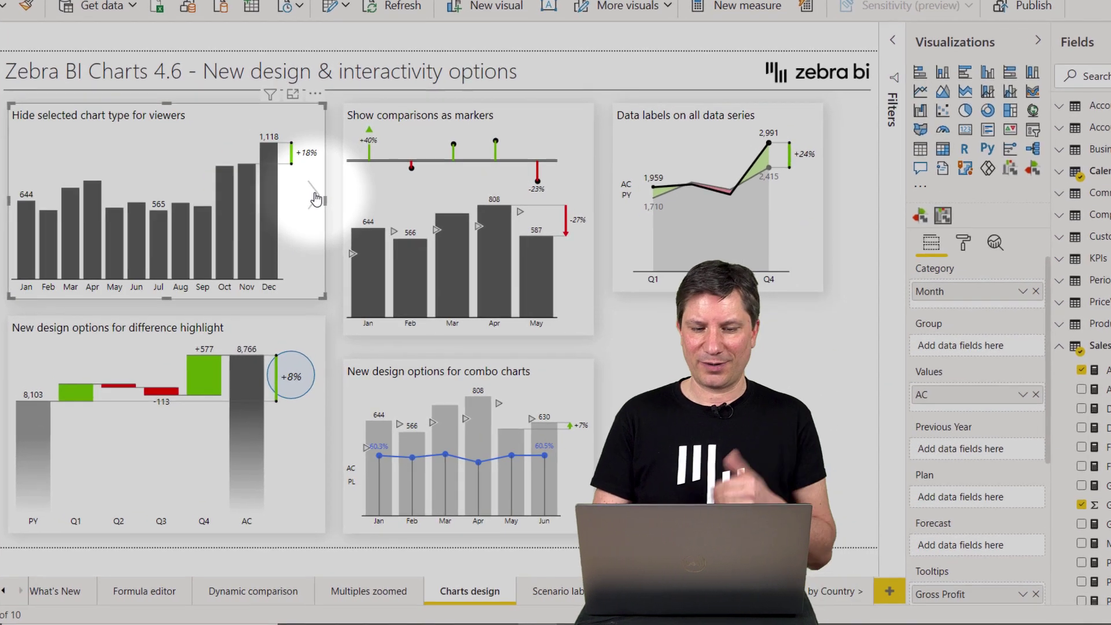
Turn the Chart slider option in the monthly chart's Interaction settings off and back on
click(998, 220)
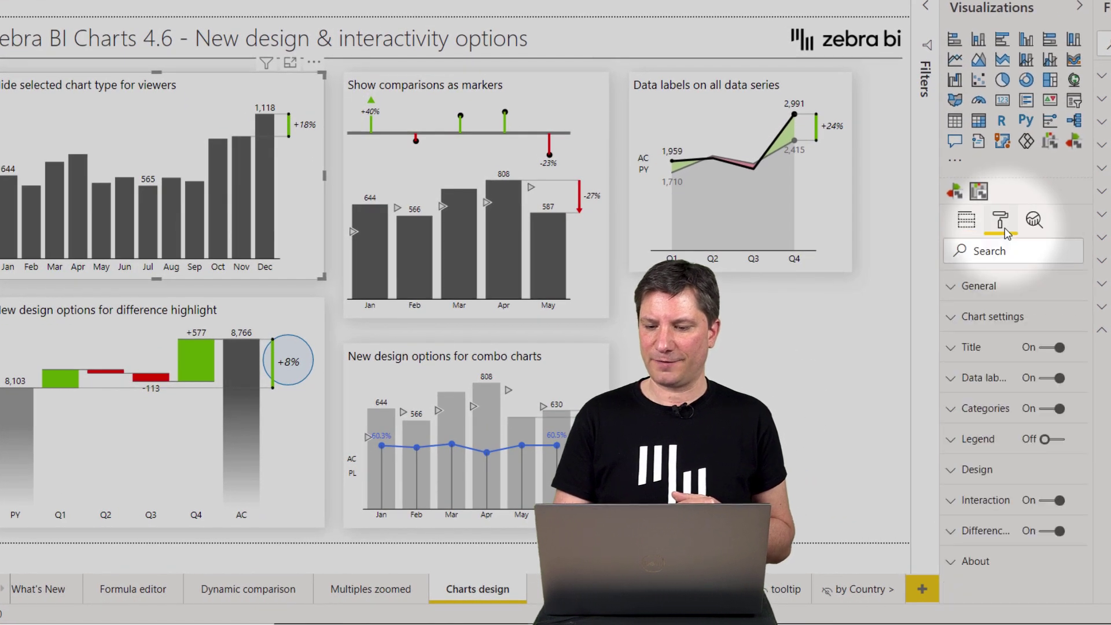
scroll(1004, 399, down, 2)
scroll(1004, 399, down, 2)
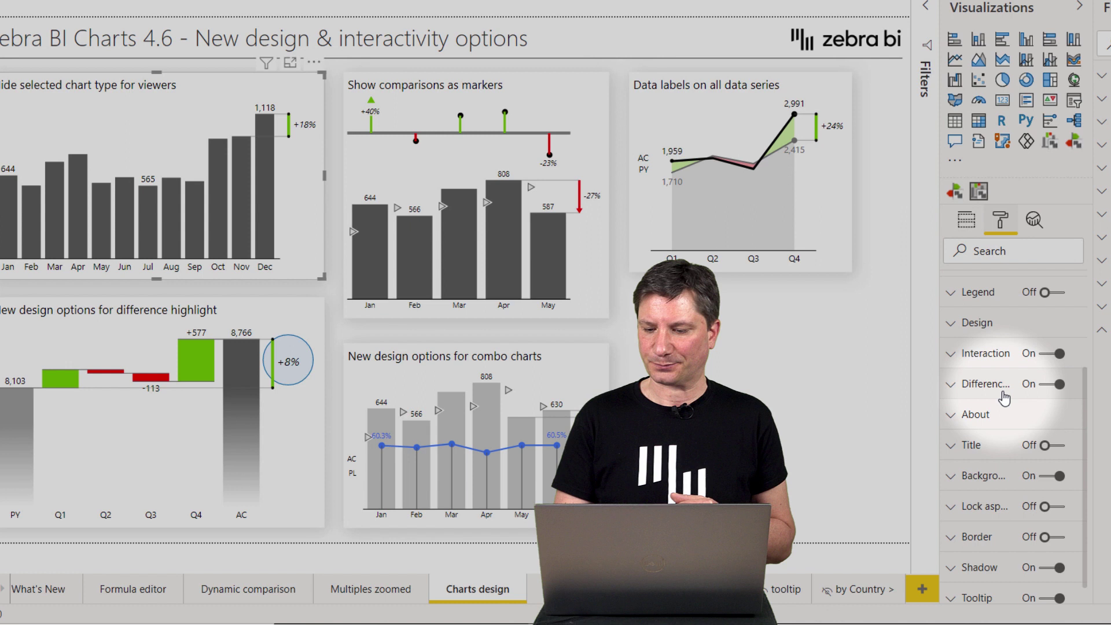
click(953, 354)
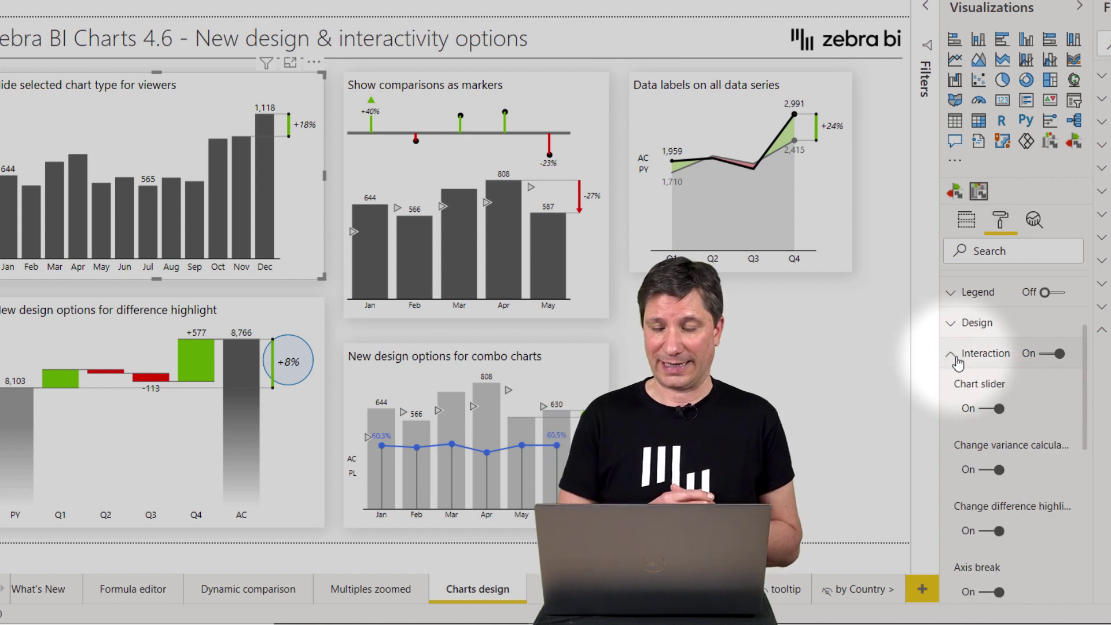
scroll(960, 359, down, 2)
click(994, 362)
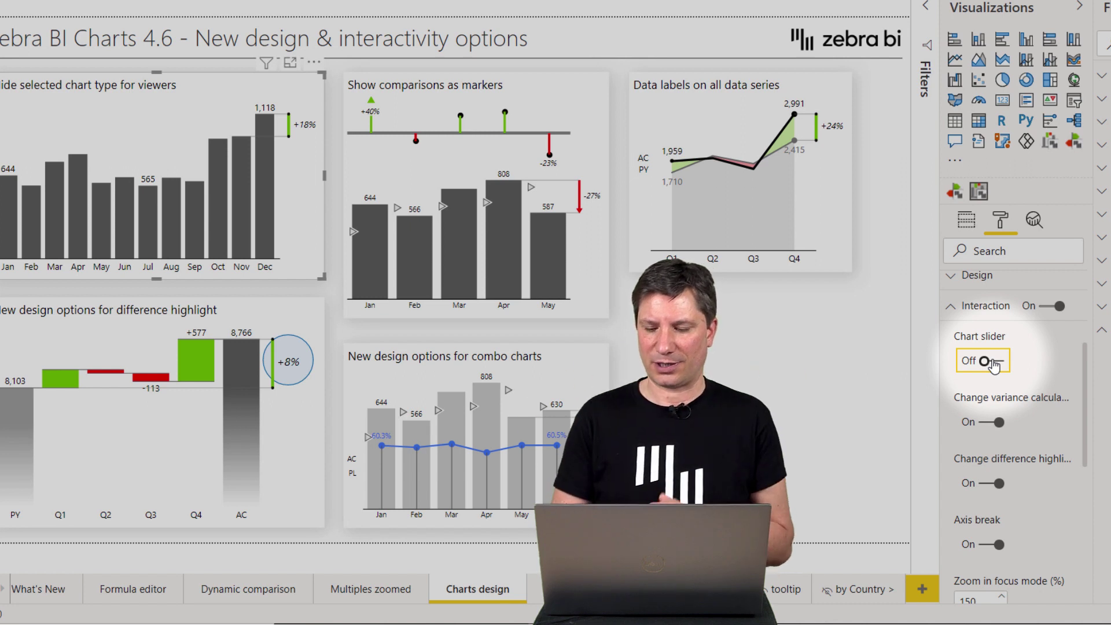
click(994, 362)
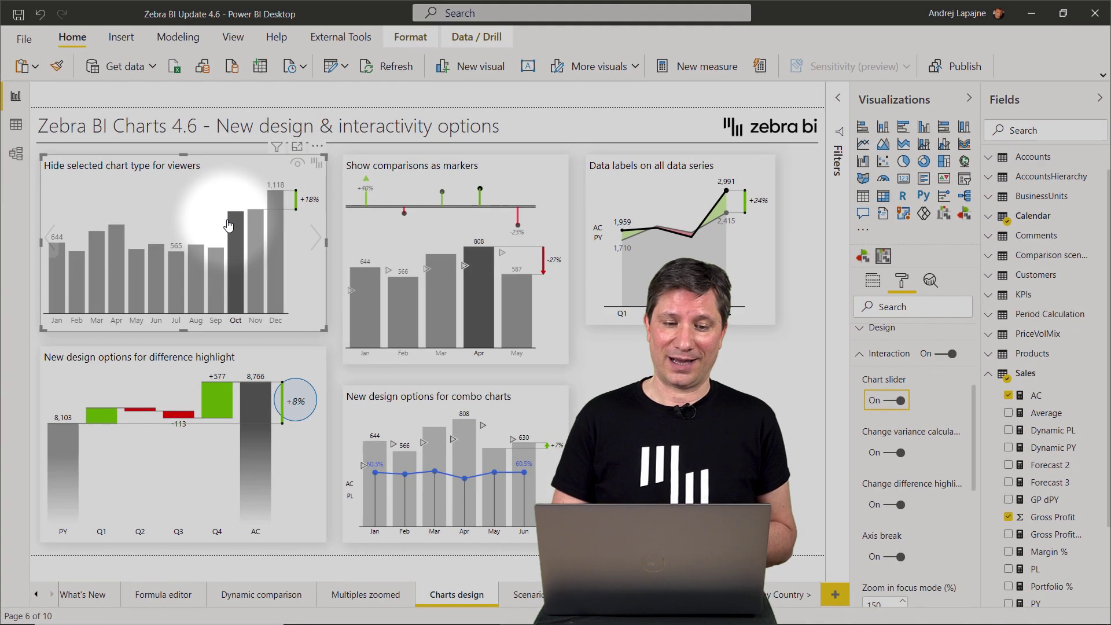
Hide the column and waterfall chart types of the monthly chart for viewers
click(299, 166)
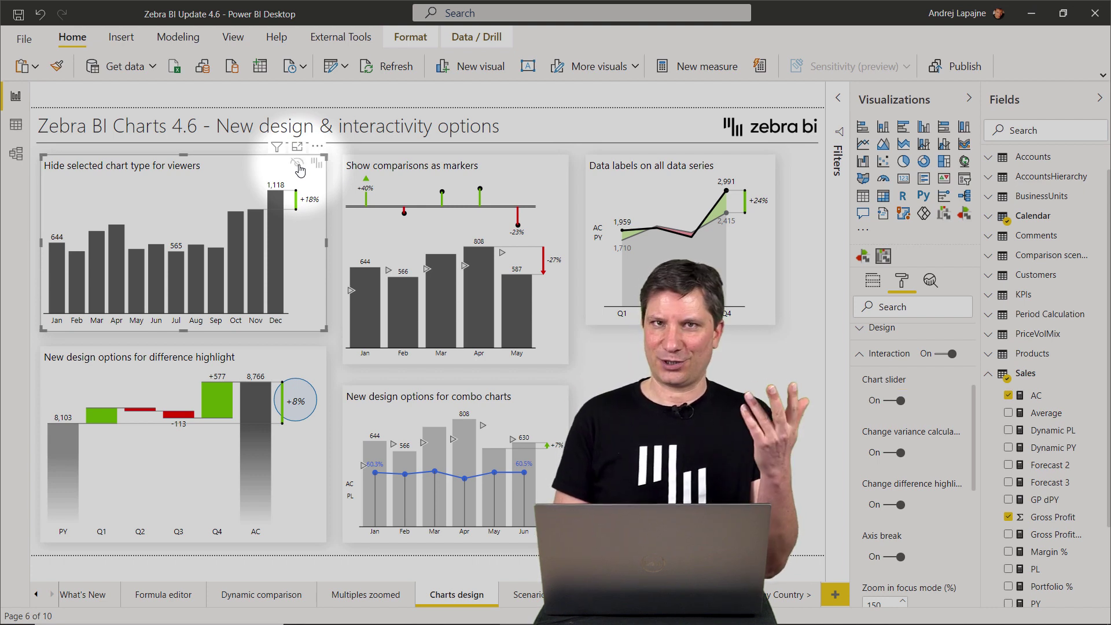
click(317, 243)
click(317, 243)
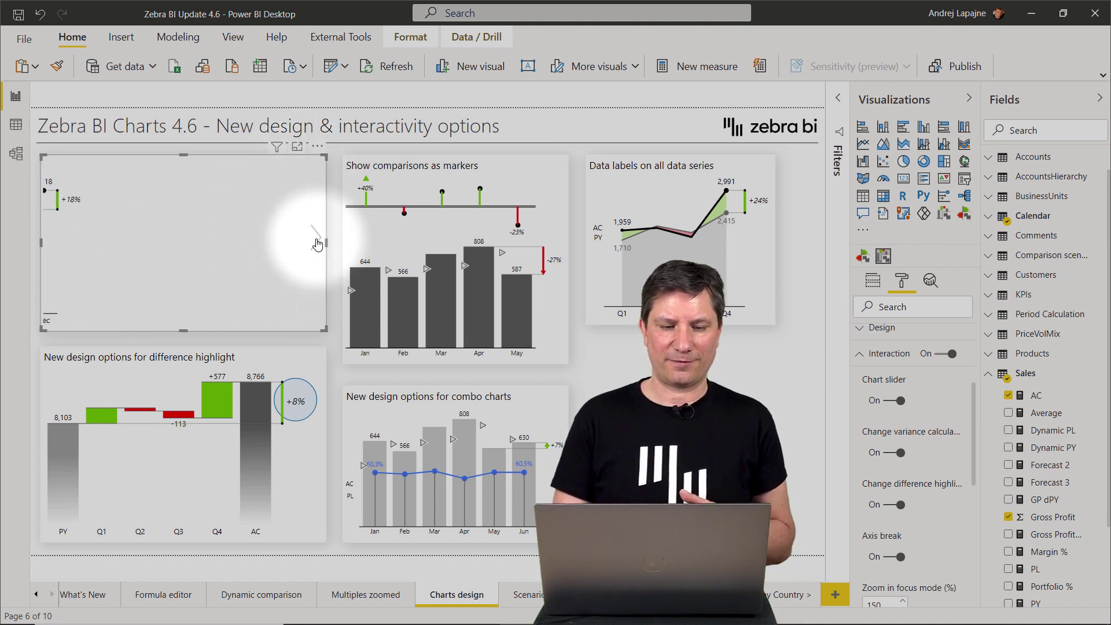
click(316, 244)
click(317, 244)
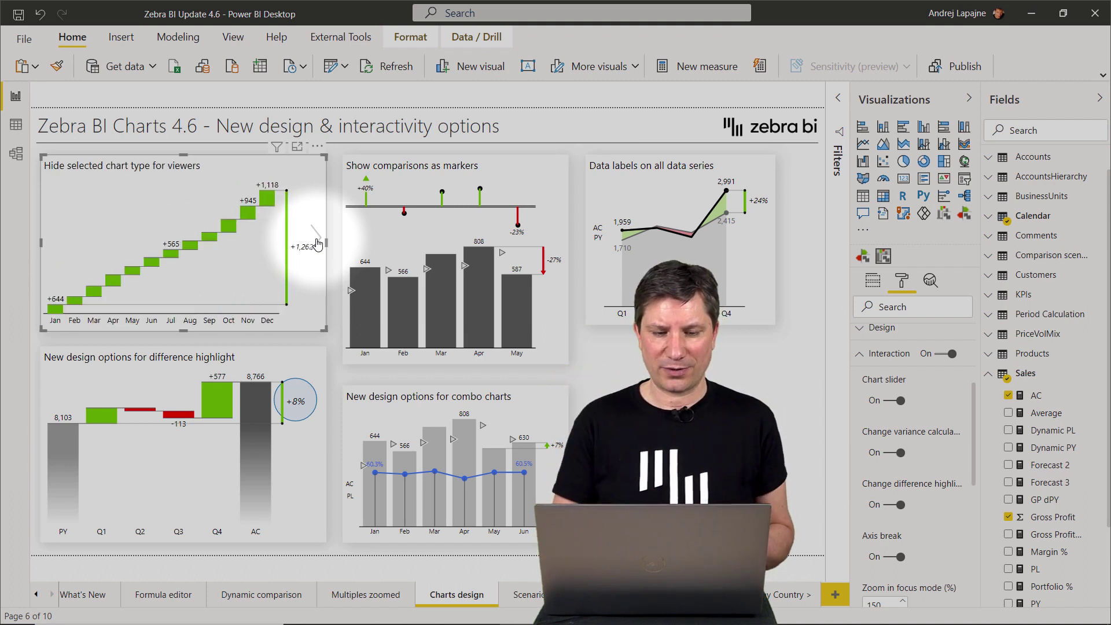
click(299, 166)
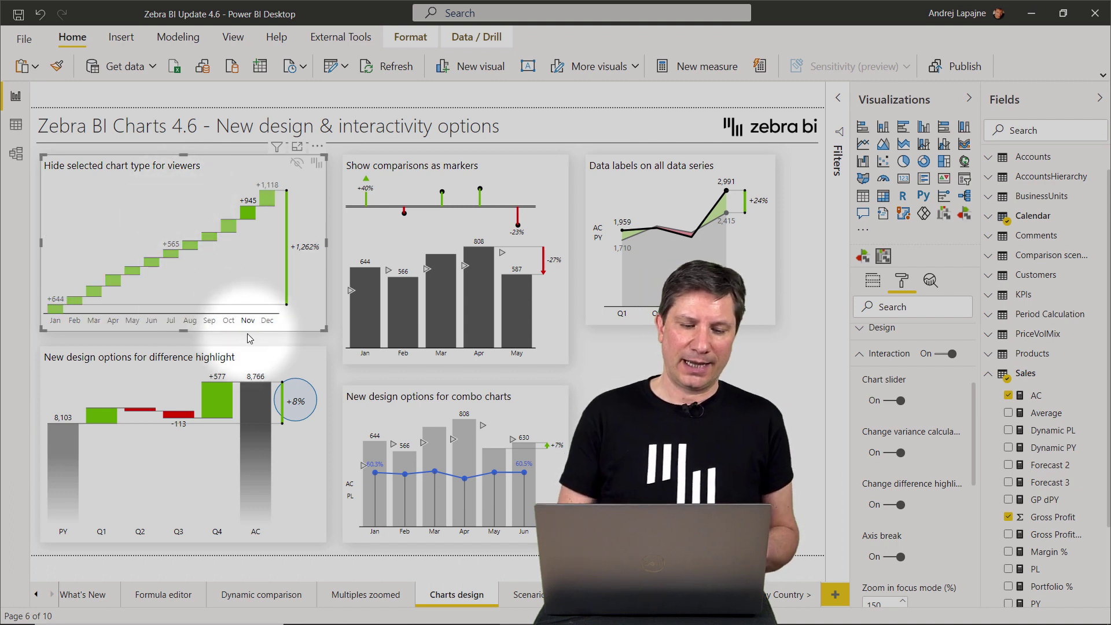
Open the difference highlight settings of the quarterly waterfall chart and review its line, arrow, connecting line and font options
click(251, 359)
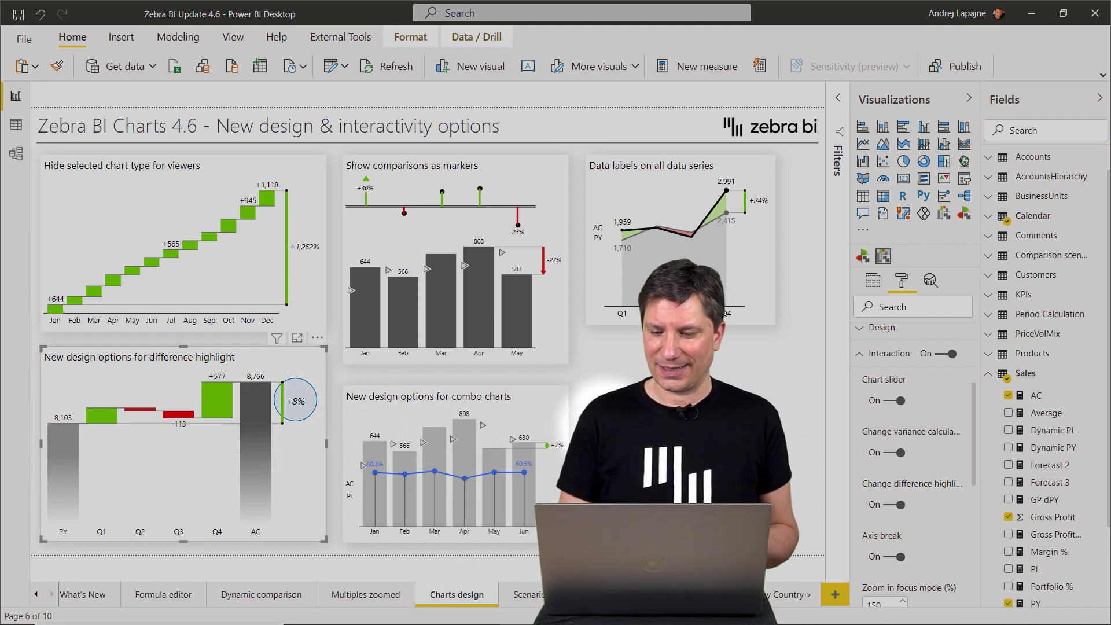
click(860, 358)
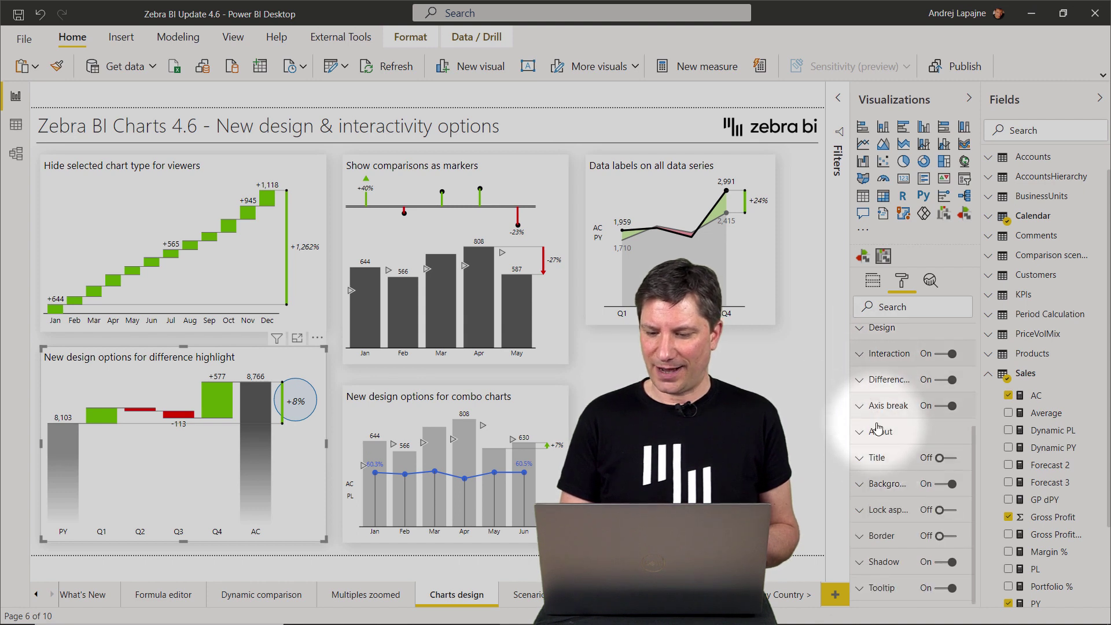
click(862, 380)
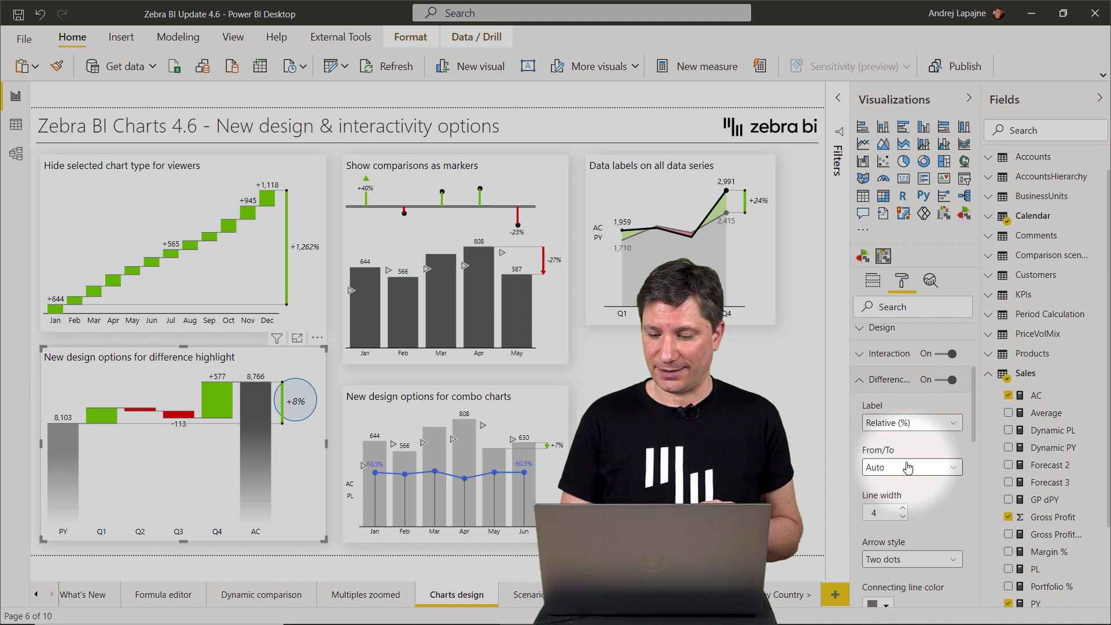
scroll(905, 463, down, 3)
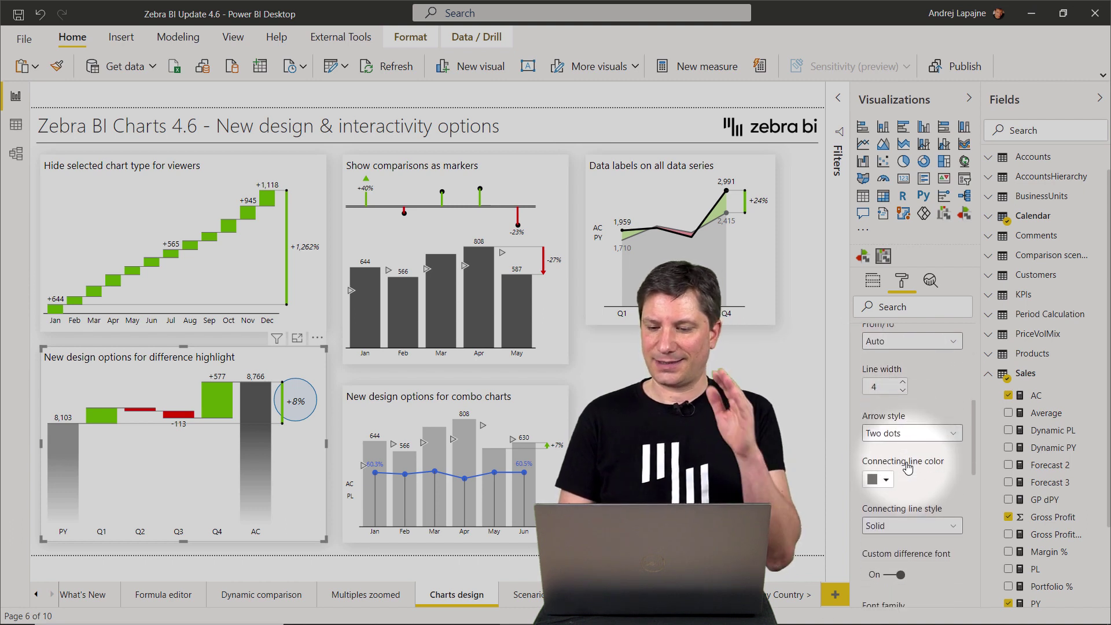
scroll(906, 467, down, 2)
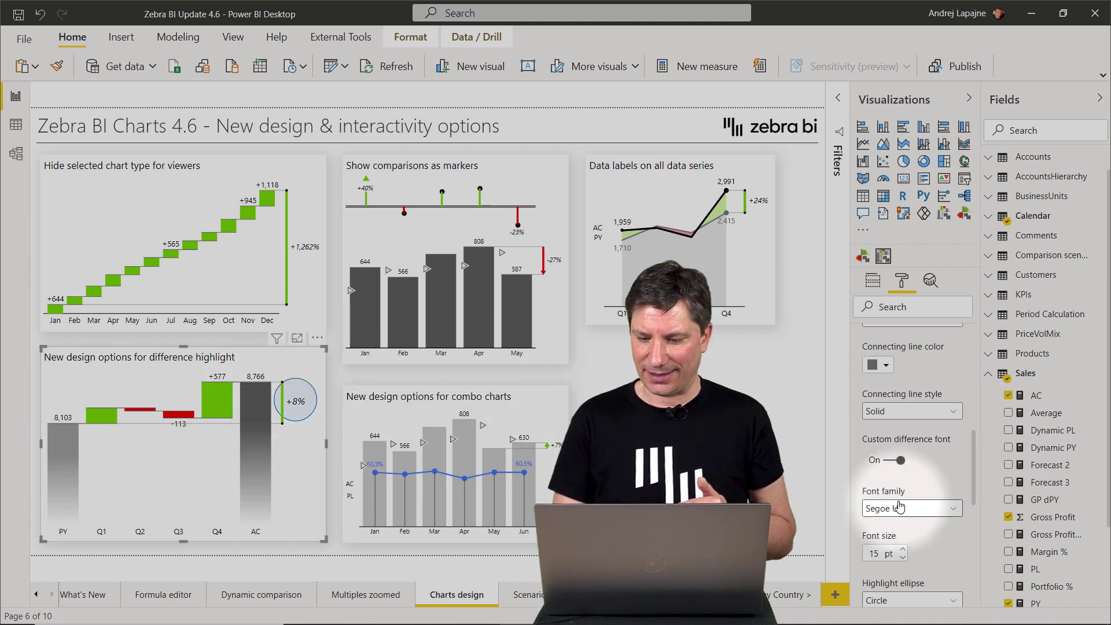
scroll(924, 480, down, 2)
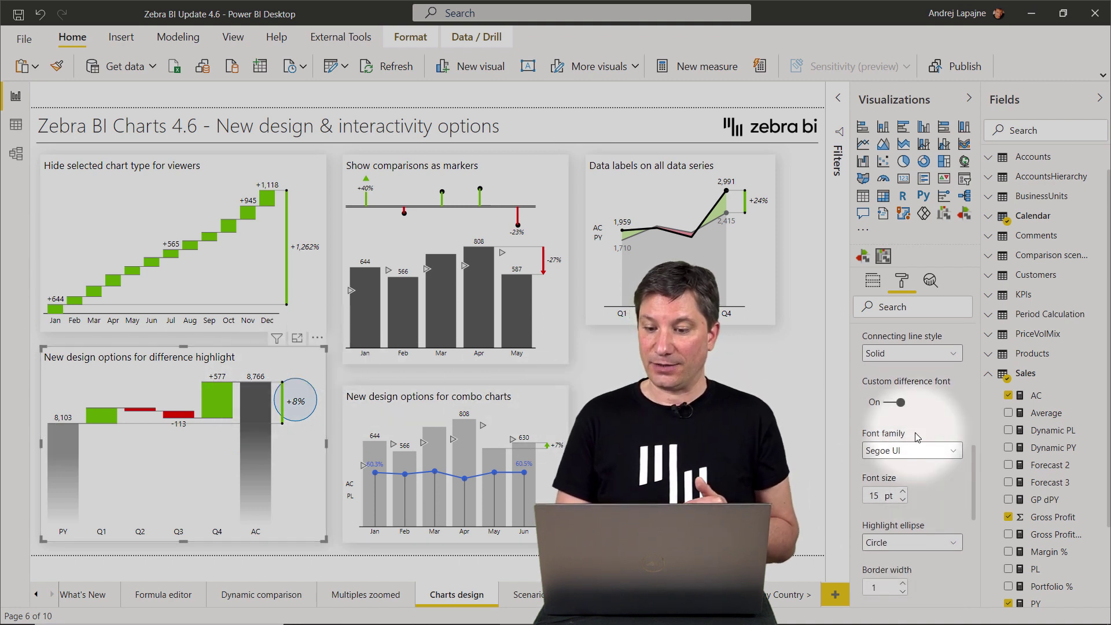
Turn the waterfall chart's custom difference font off and back on, and set its font size to 17 pt
click(897, 403)
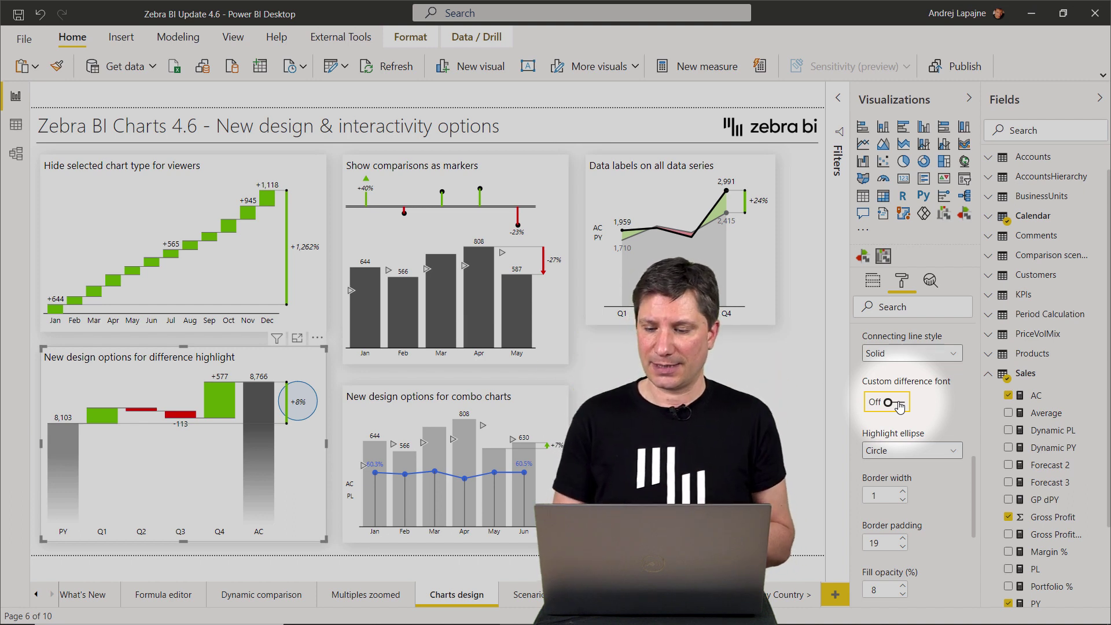
click(898, 405)
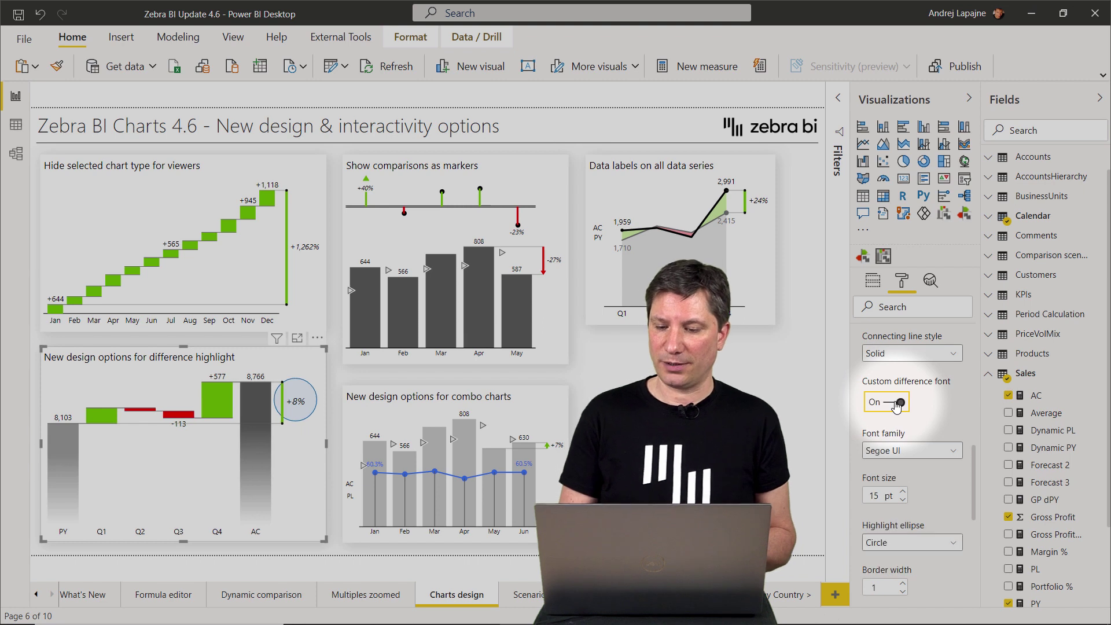
scroll(950, 431, down, 2)
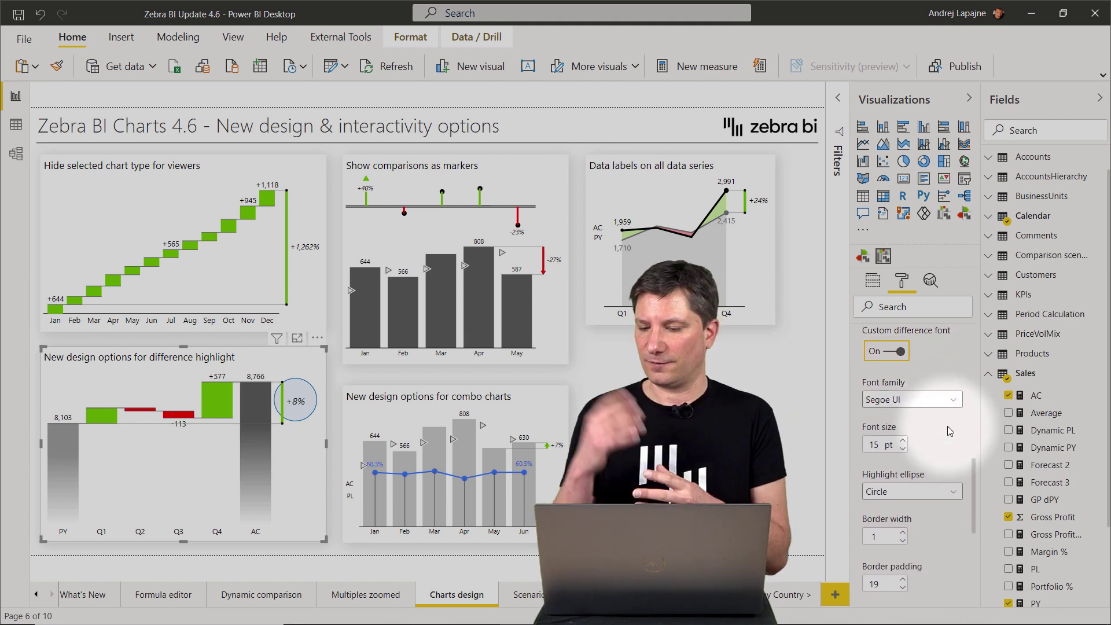
click(904, 441)
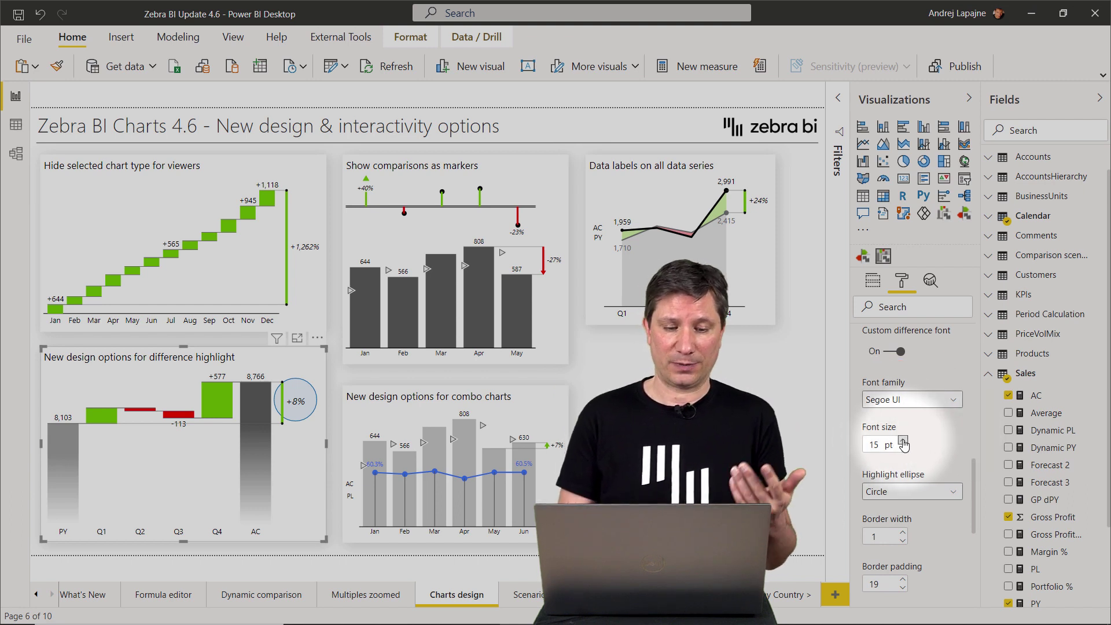
click(904, 441)
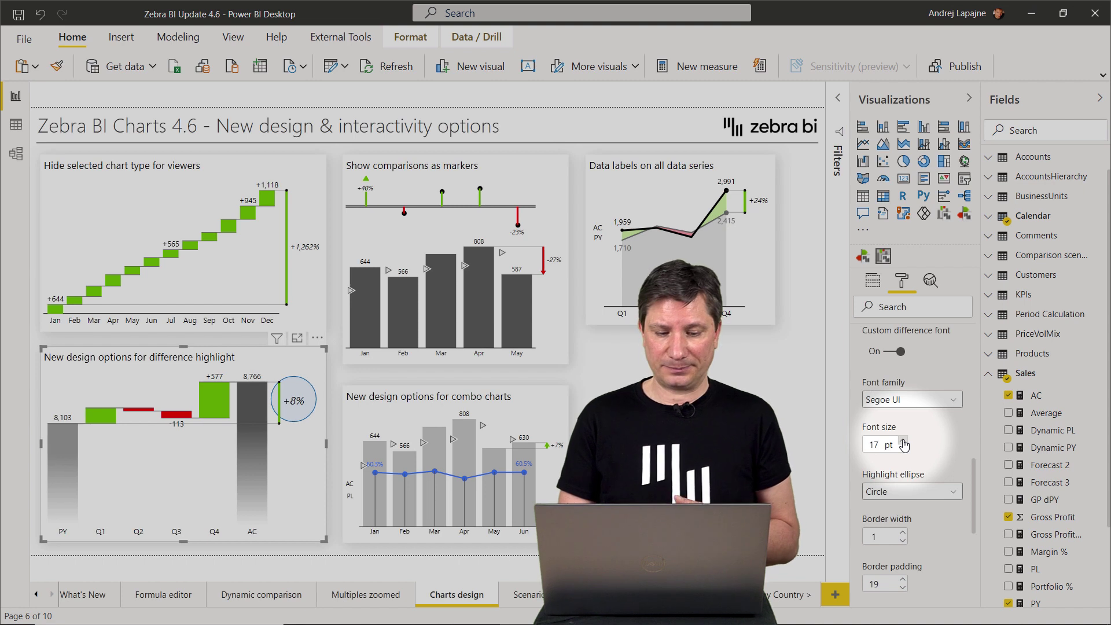
Set the highlight ellipse of the waterfall chart's difference label to Off, and restore it to Circle
scroll(920, 463, down, 4)
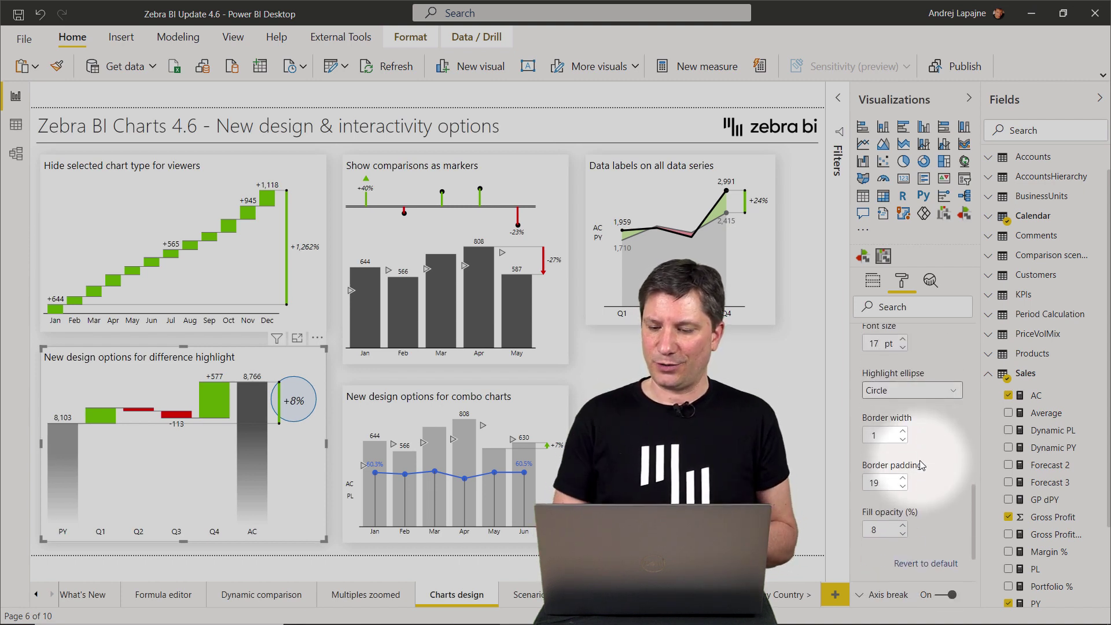
click(910, 393)
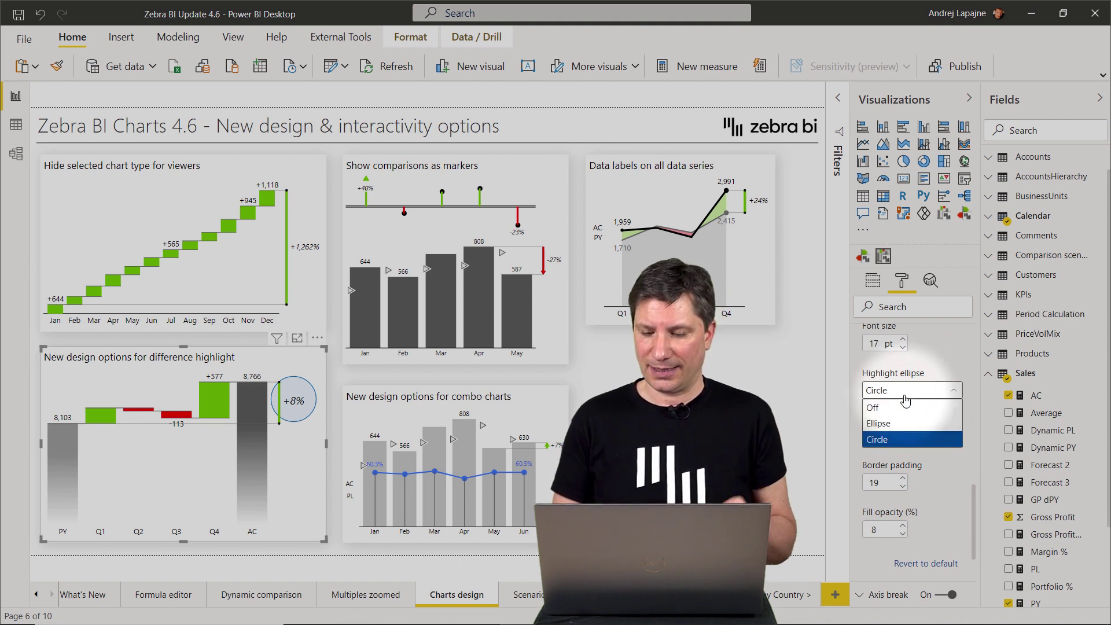
click(891, 407)
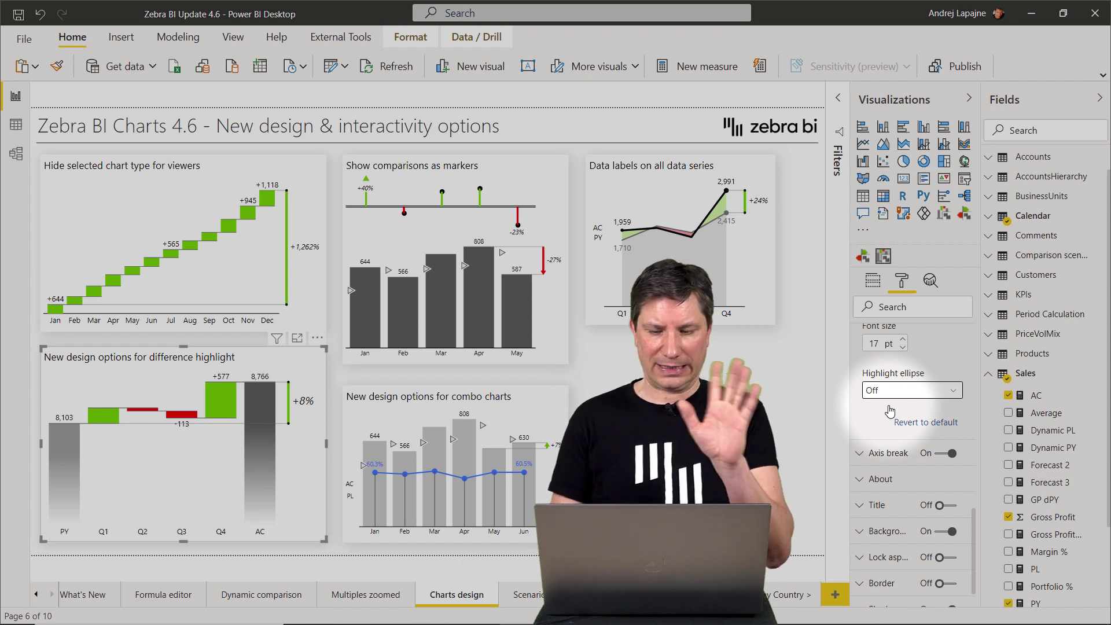
click(904, 392)
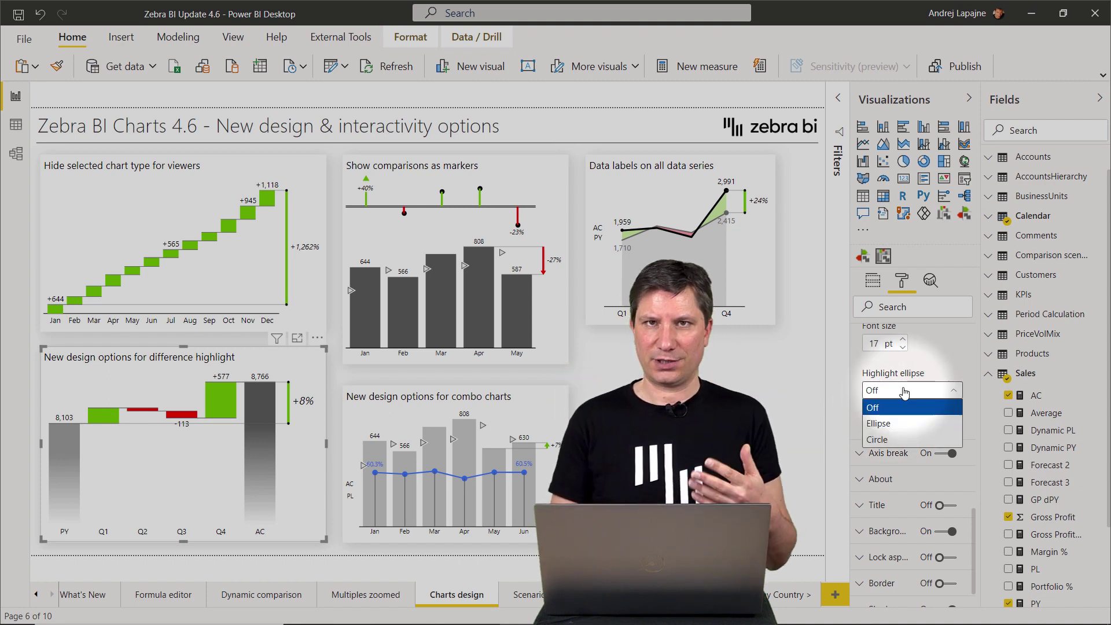
click(898, 439)
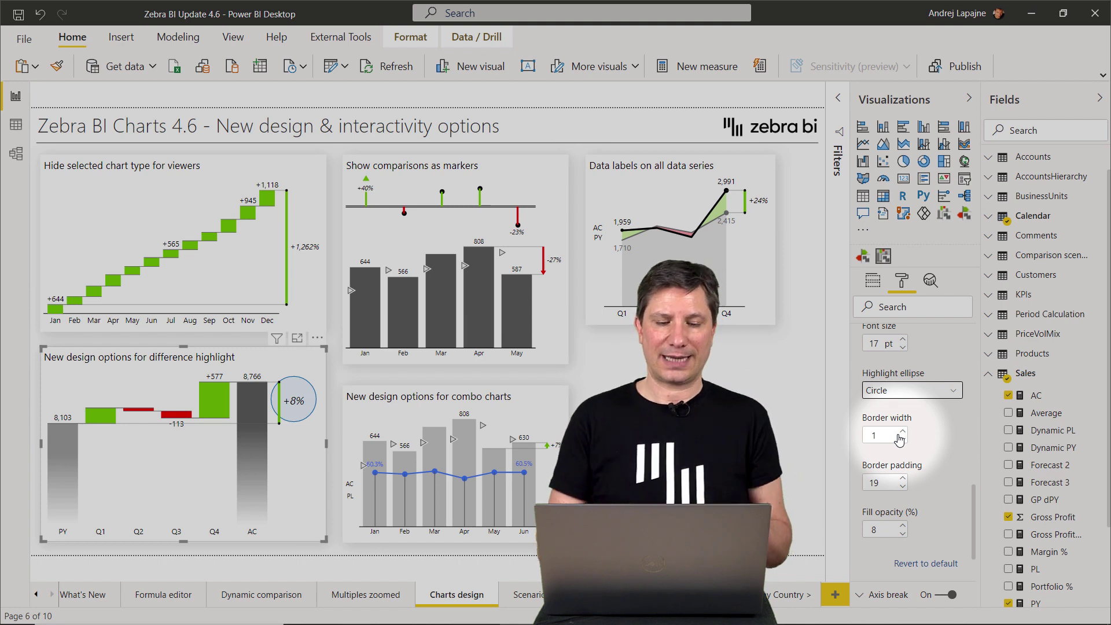
Cycle the difference highlight chart through its other chart types until it is back to the waterfall
click(312, 440)
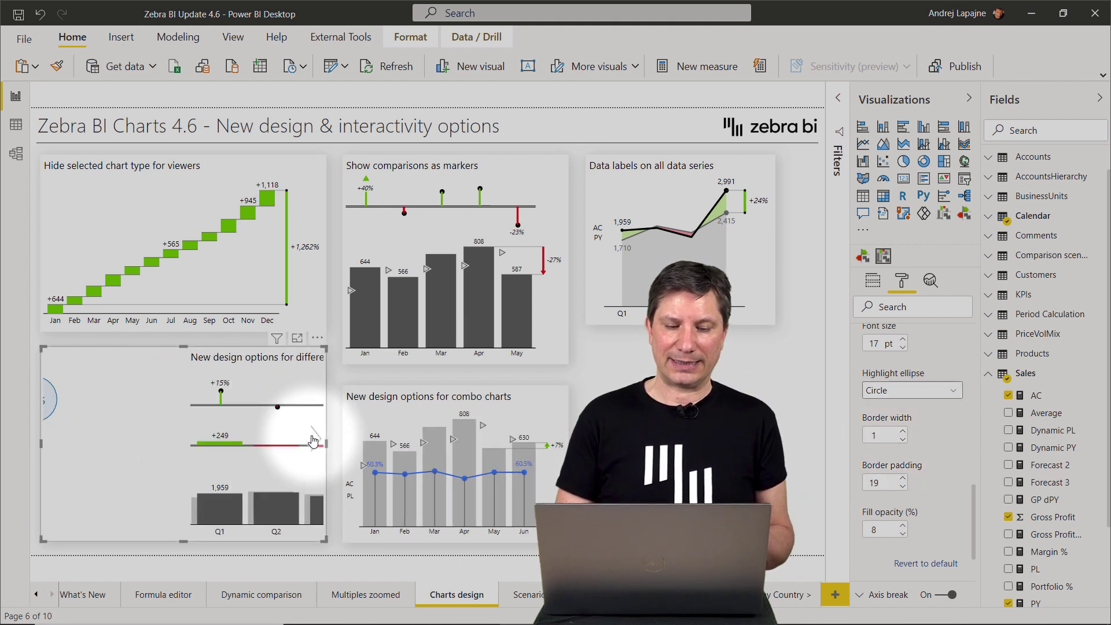
click(313, 441)
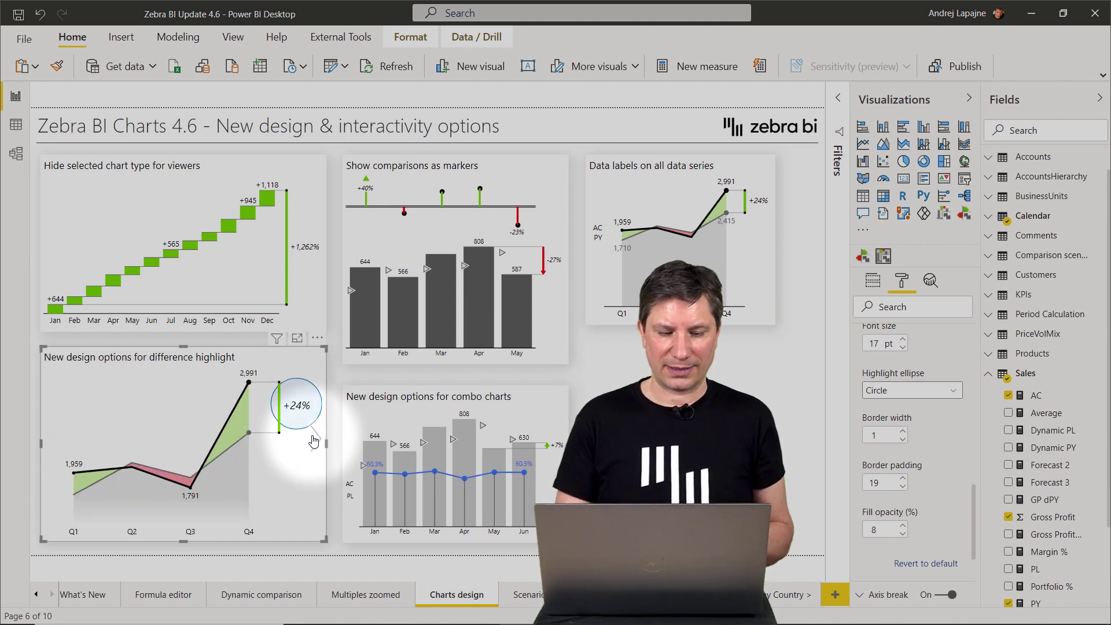
click(312, 441)
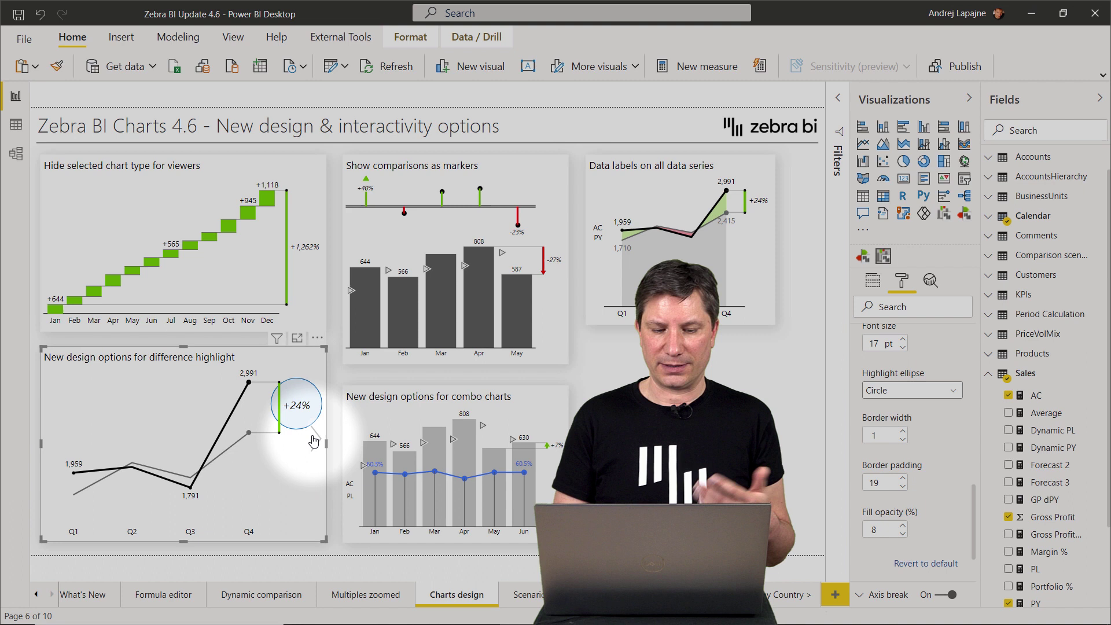
click(312, 441)
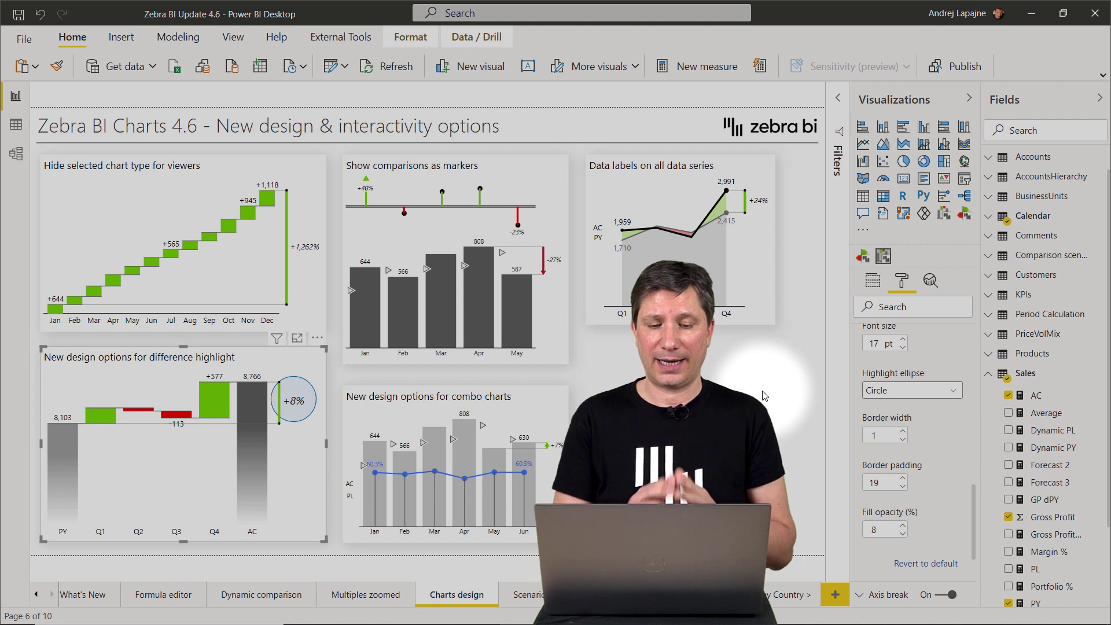
In the chart settings of the "Show comparisons as markers" chart, show comparisons as Value column only
click(514, 165)
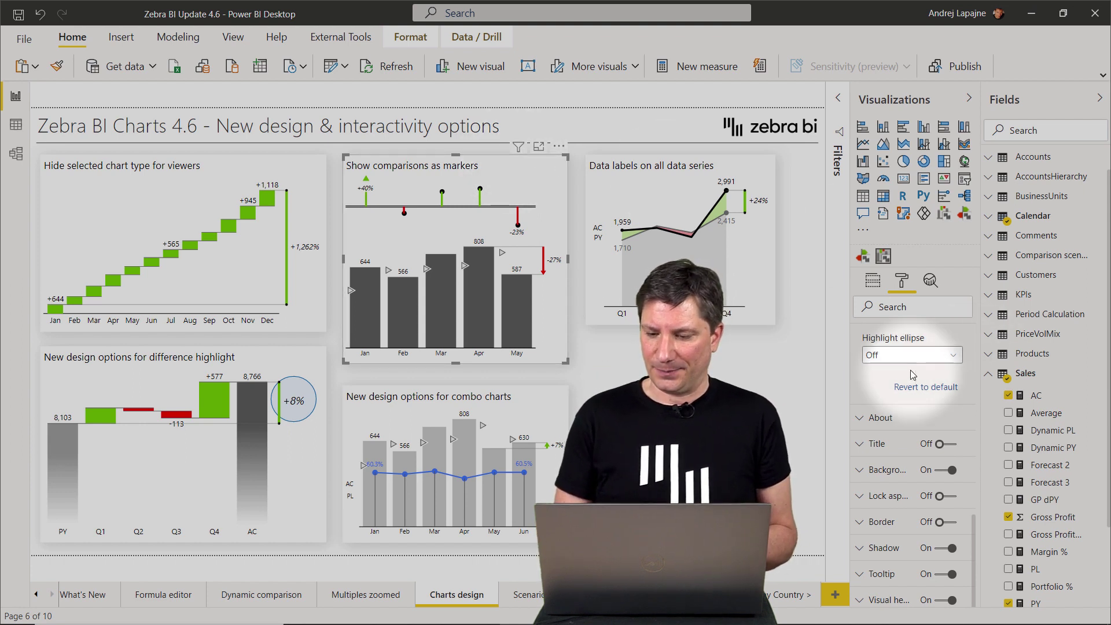
scroll(912, 374, up, 3)
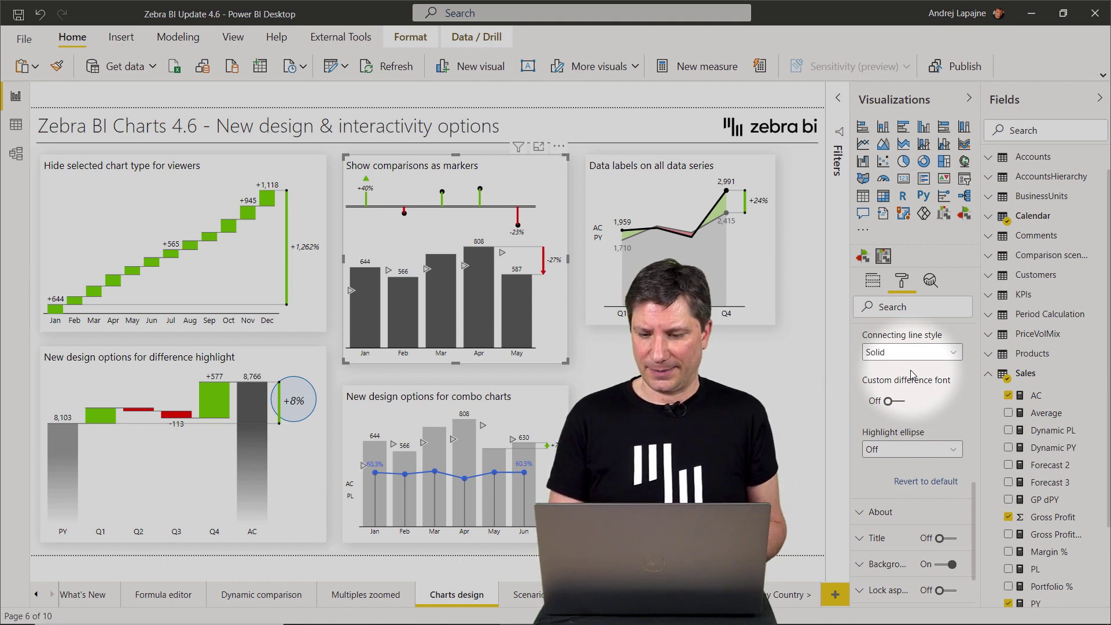
scroll(911, 370, up, 10)
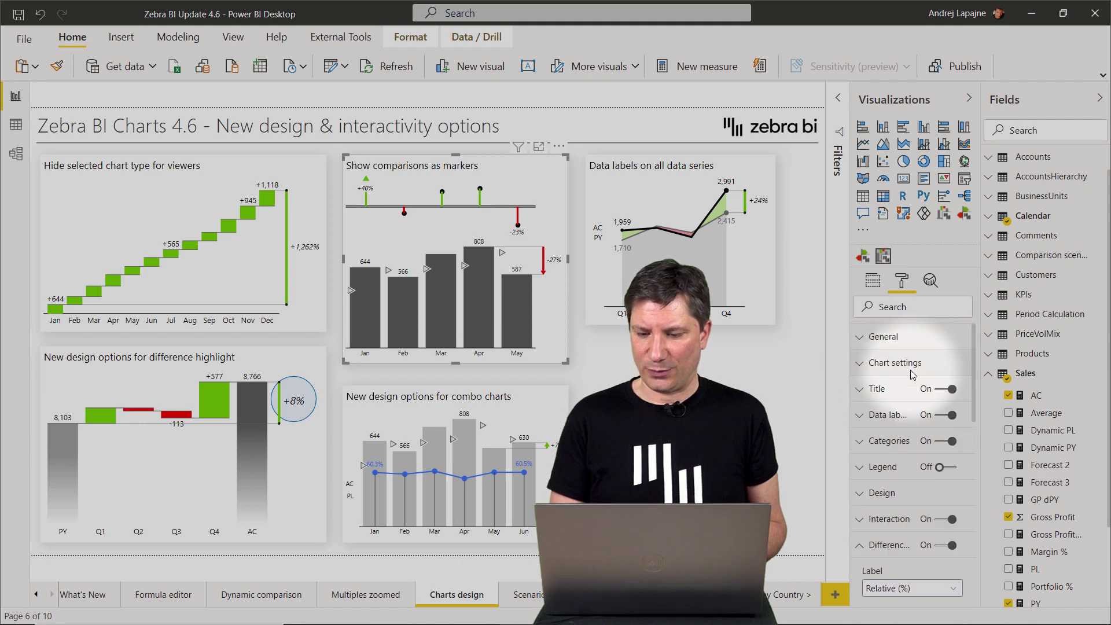
click(897, 365)
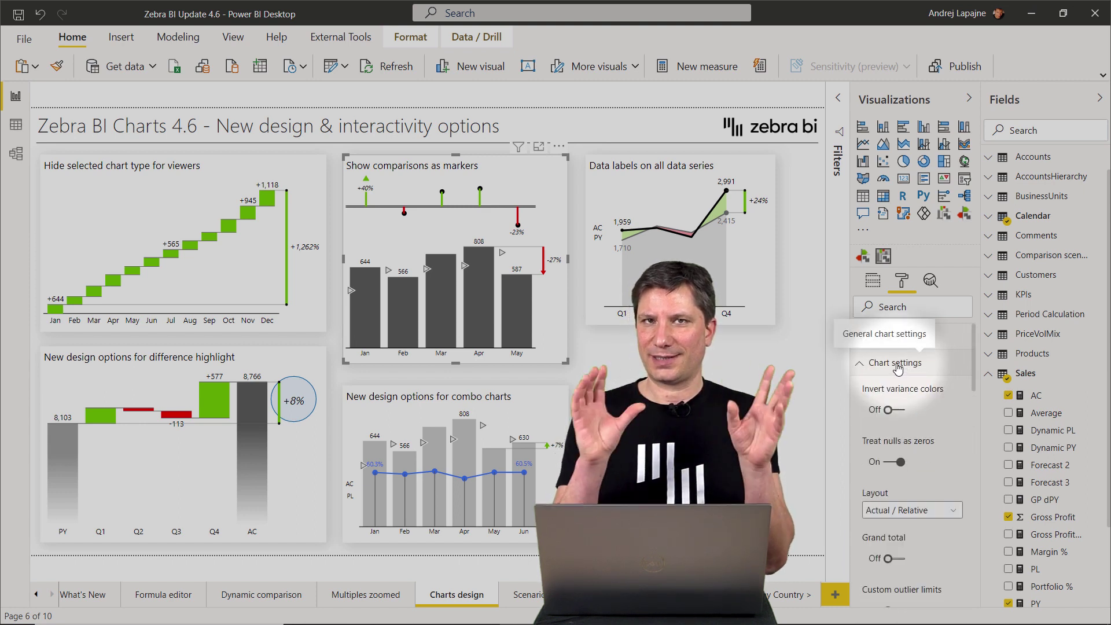
scroll(922, 470, down, 2)
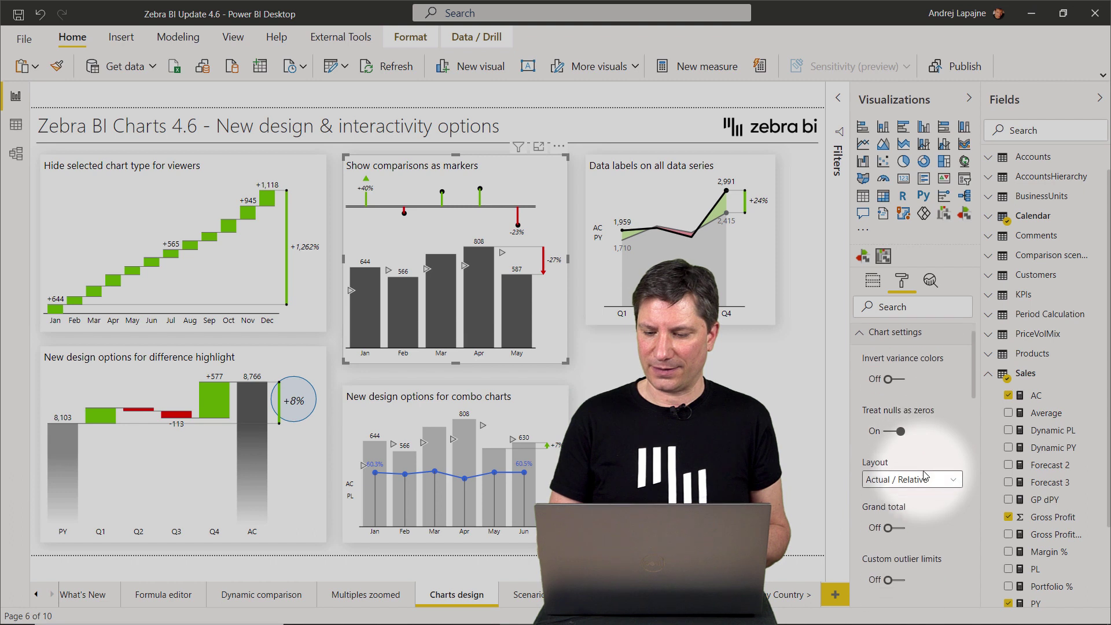
scroll(924, 470, down, 5)
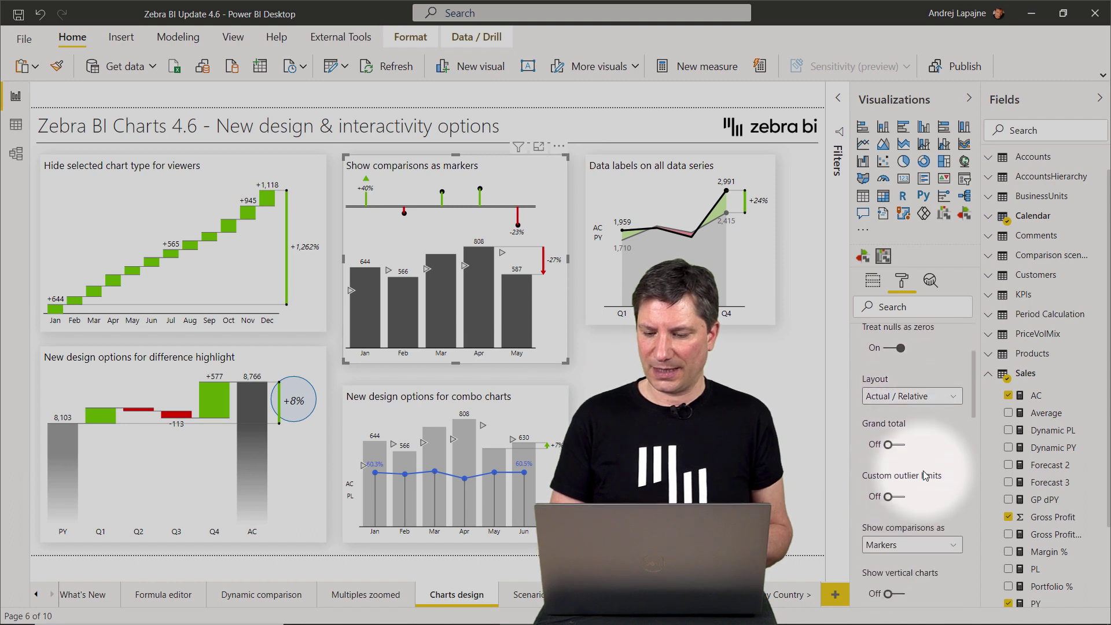
scroll(924, 474, down, 2)
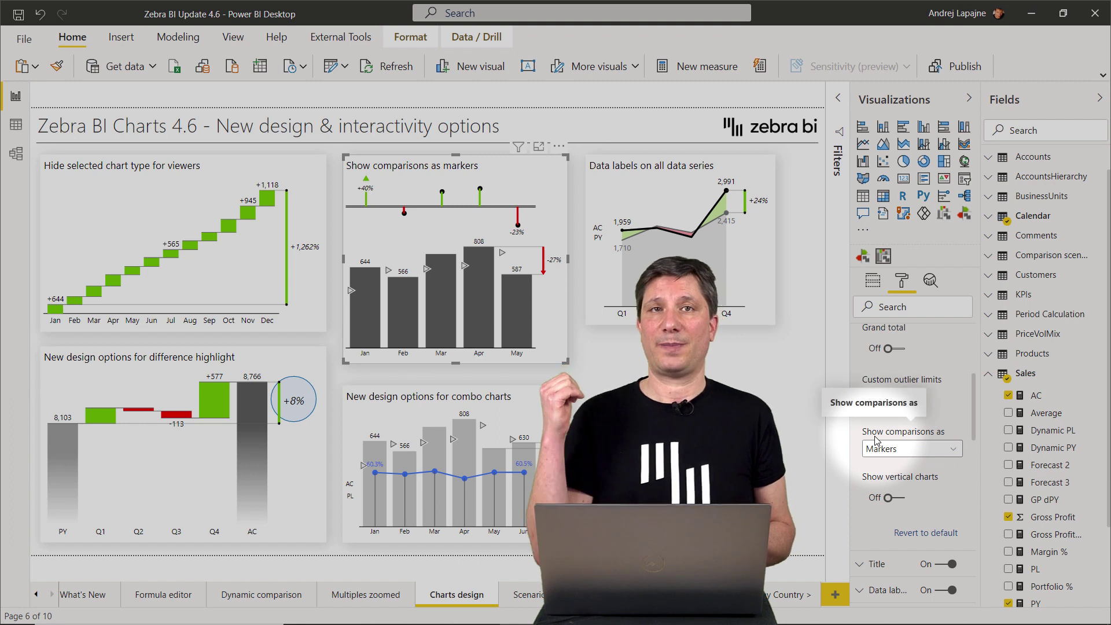
click(906, 451)
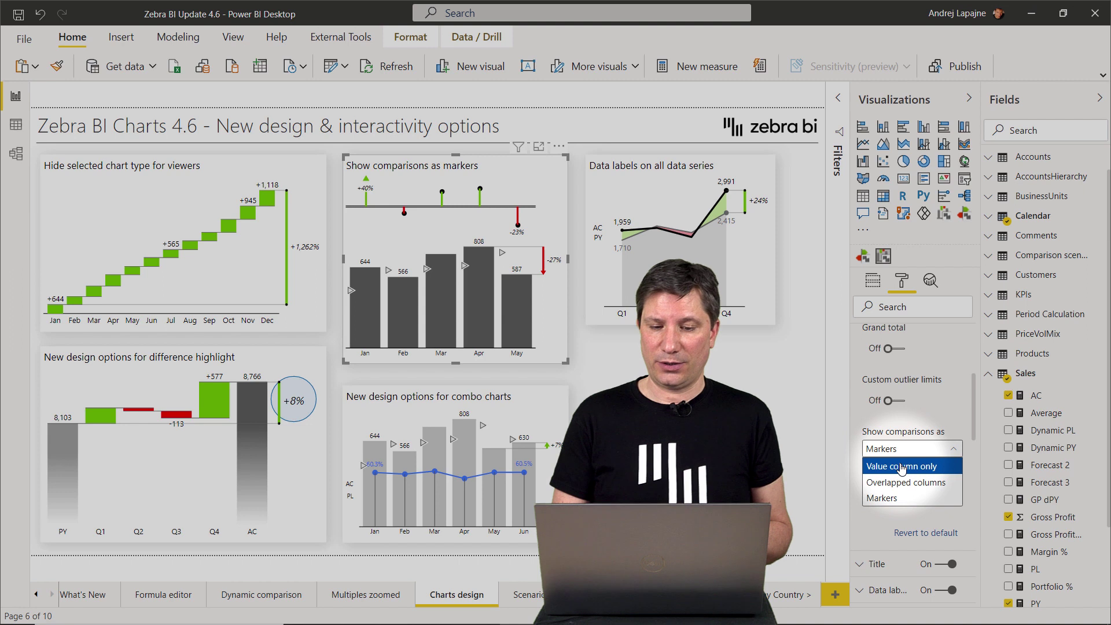
click(901, 467)
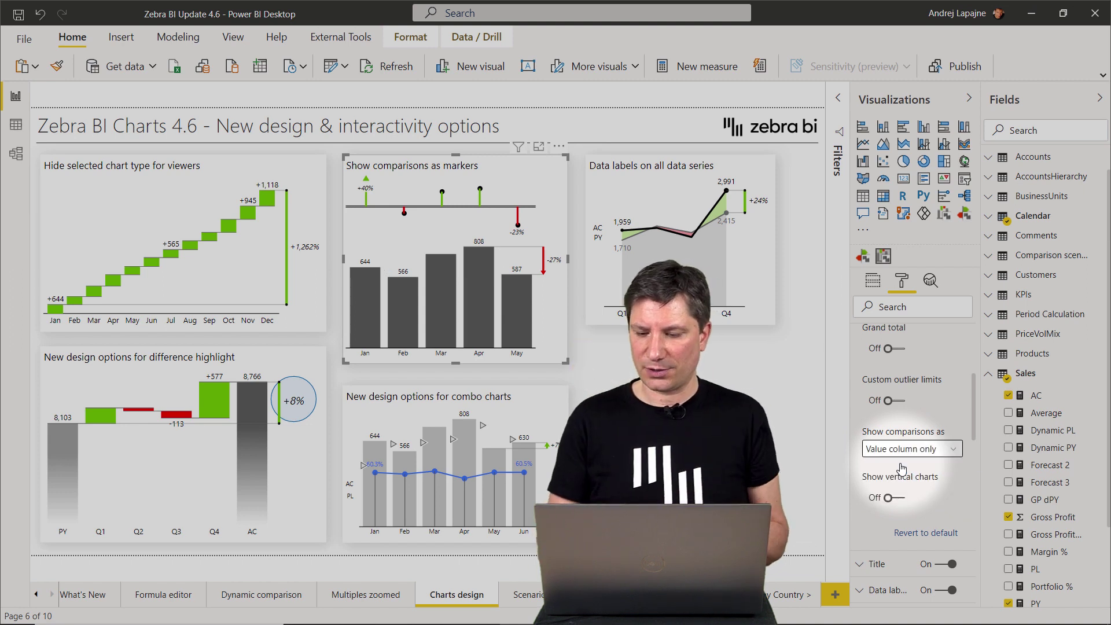
Switch the same chart's comparisons to Overlapped columns and back to Markers
click(907, 450)
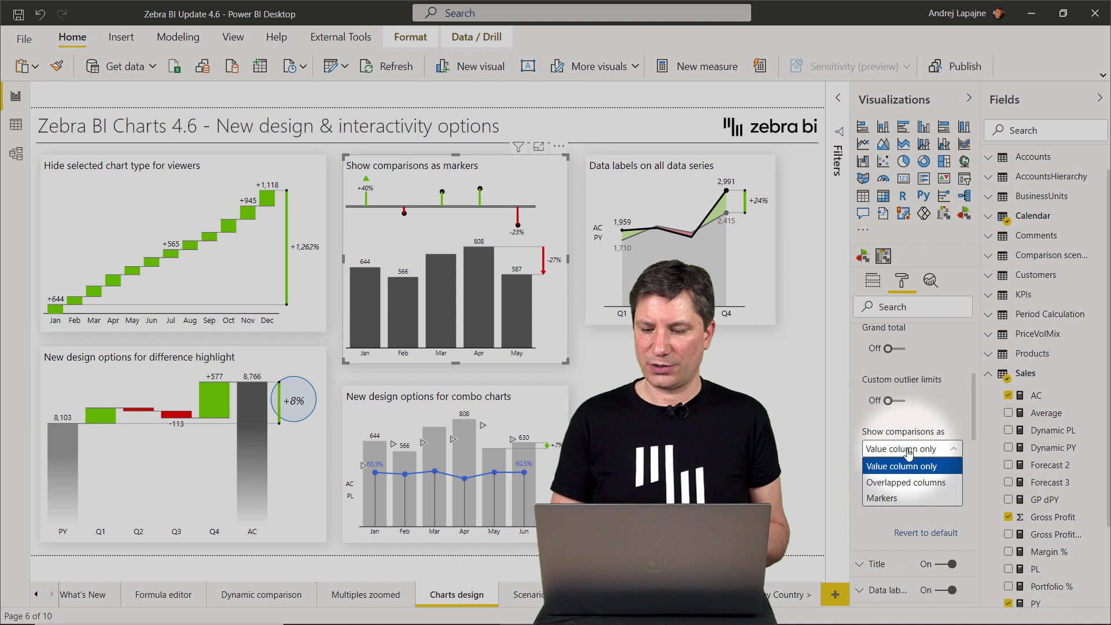
click(899, 482)
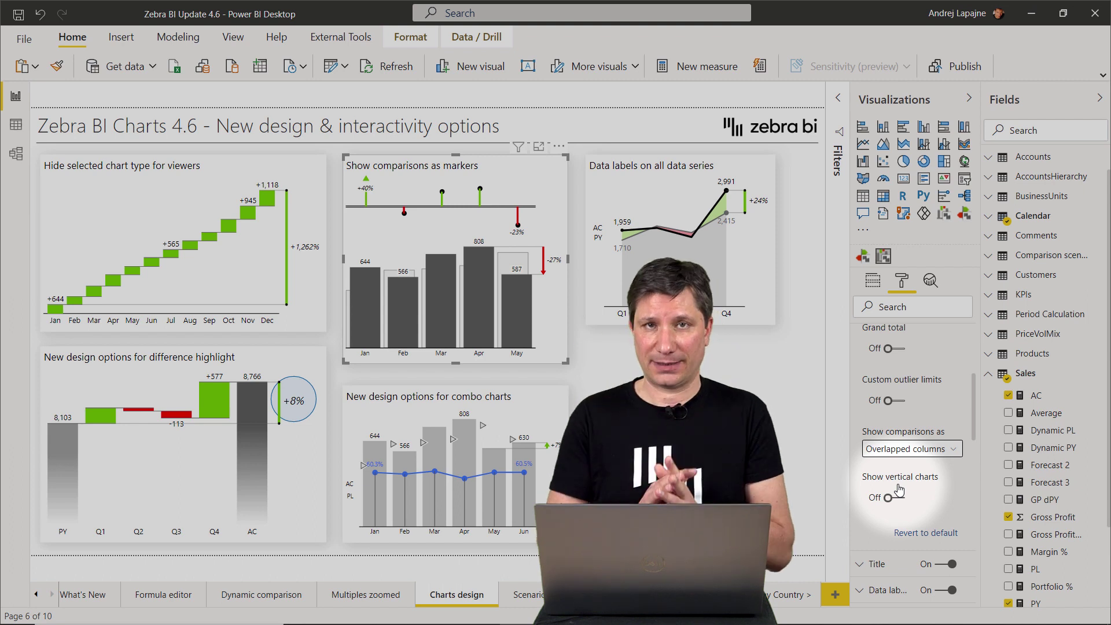
click(919, 451)
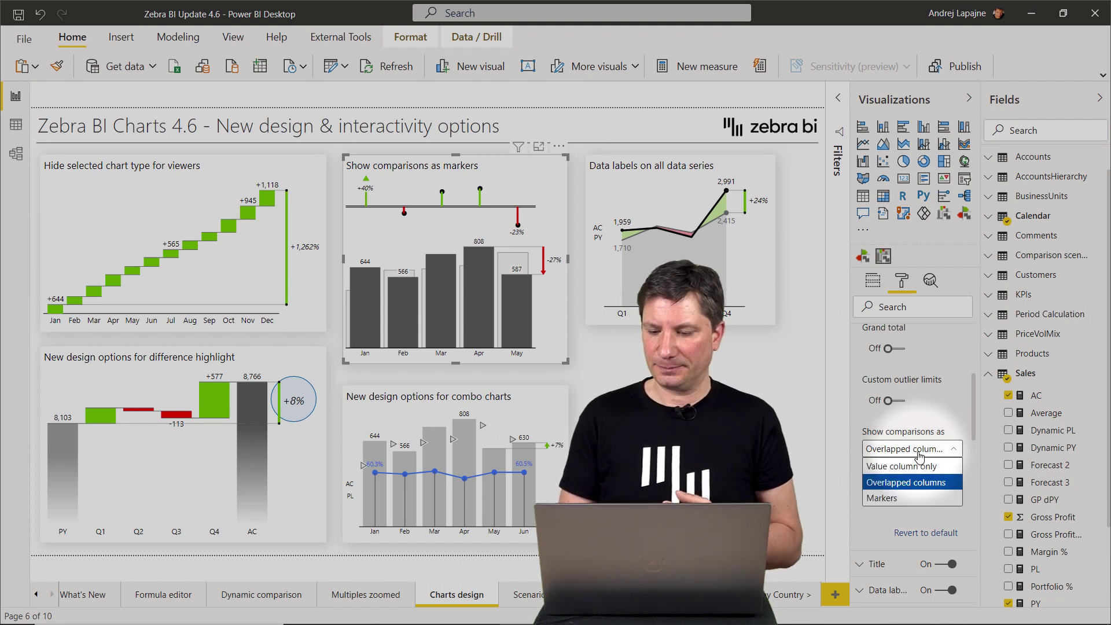
click(906, 499)
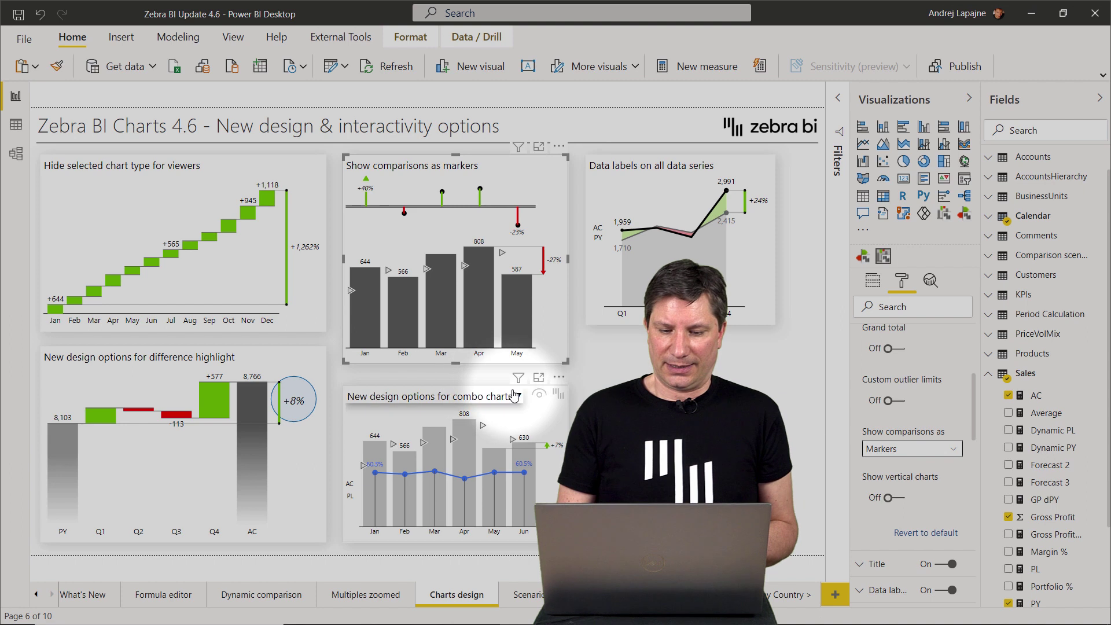
Select the "New design options for combo charts" visual and show its assigned data fields
click(520, 420)
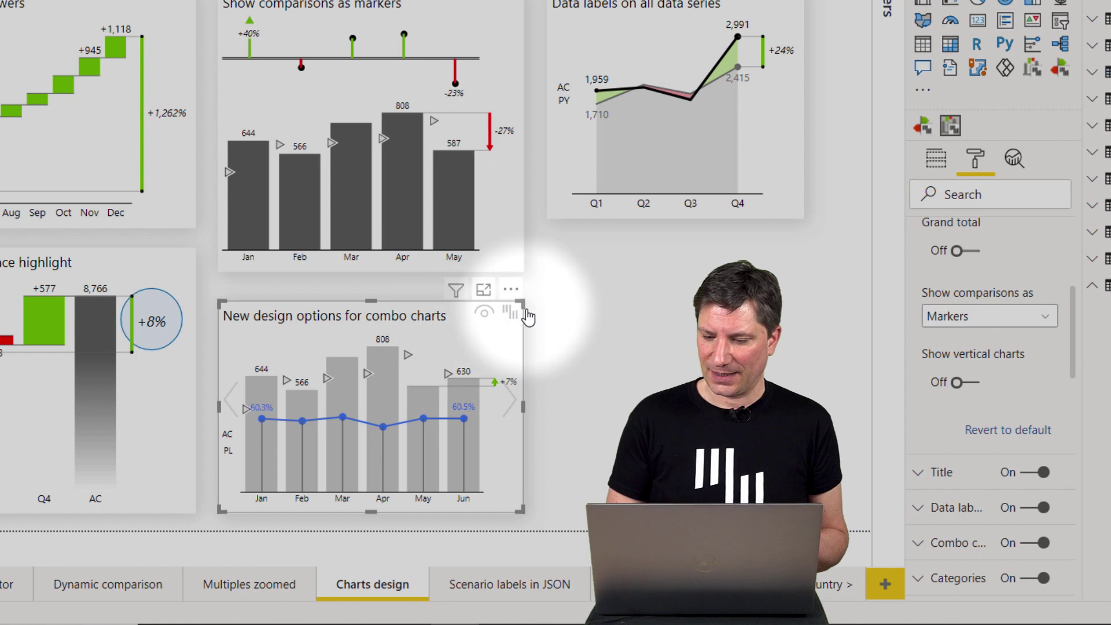
click(936, 159)
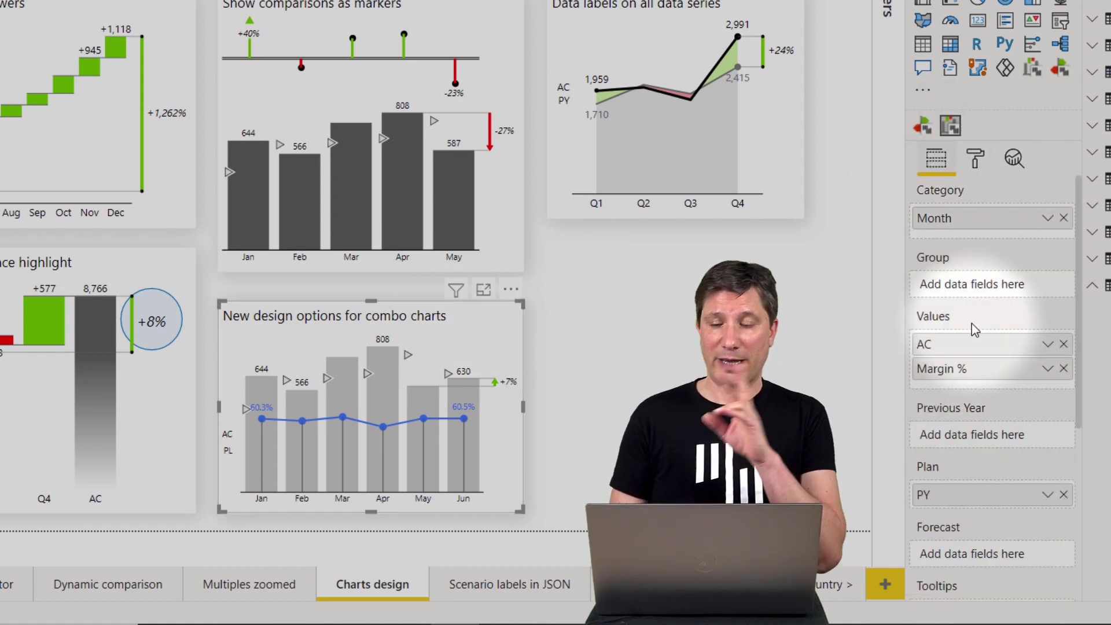
In the combo chart formatting of the "New design options for combo charts" visual, set the line width to 3
scroll(971, 324, down, 1)
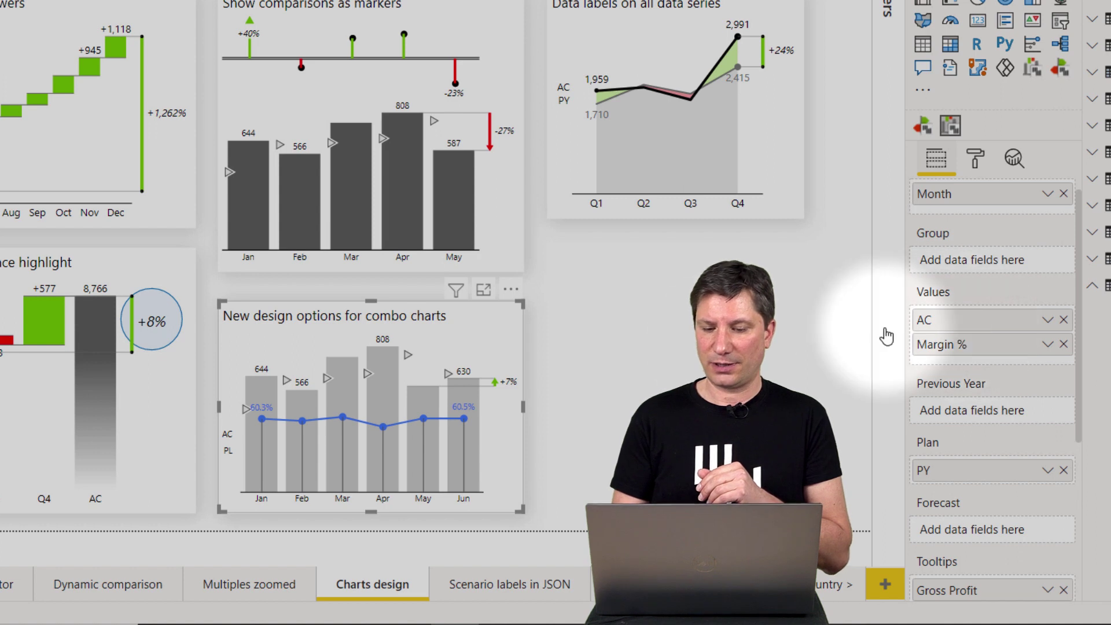
mouse_move(431, 411)
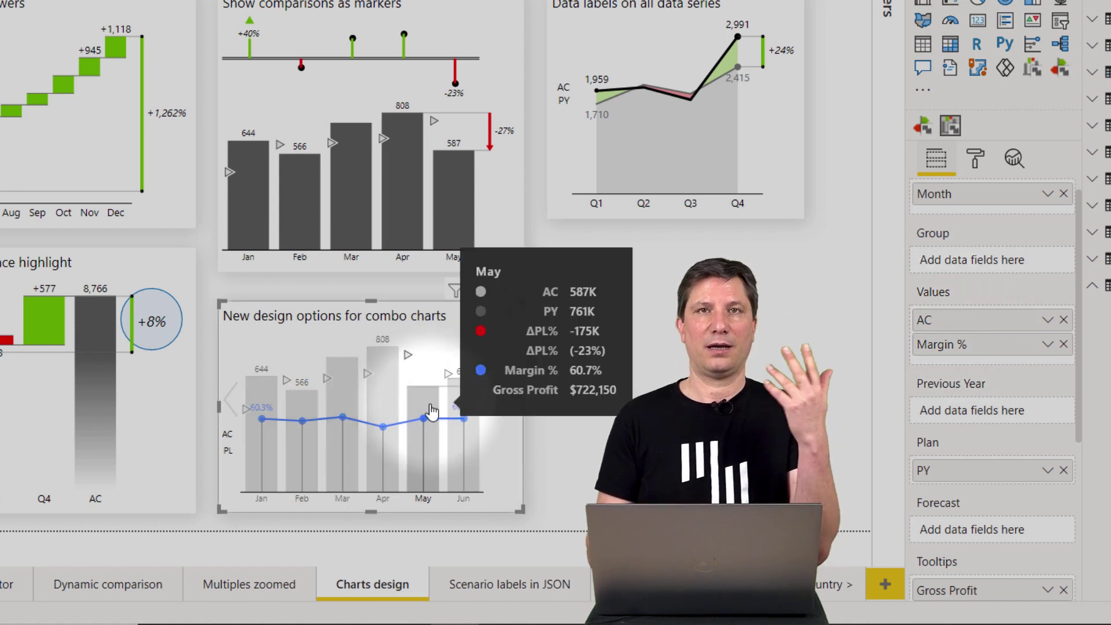
click(976, 163)
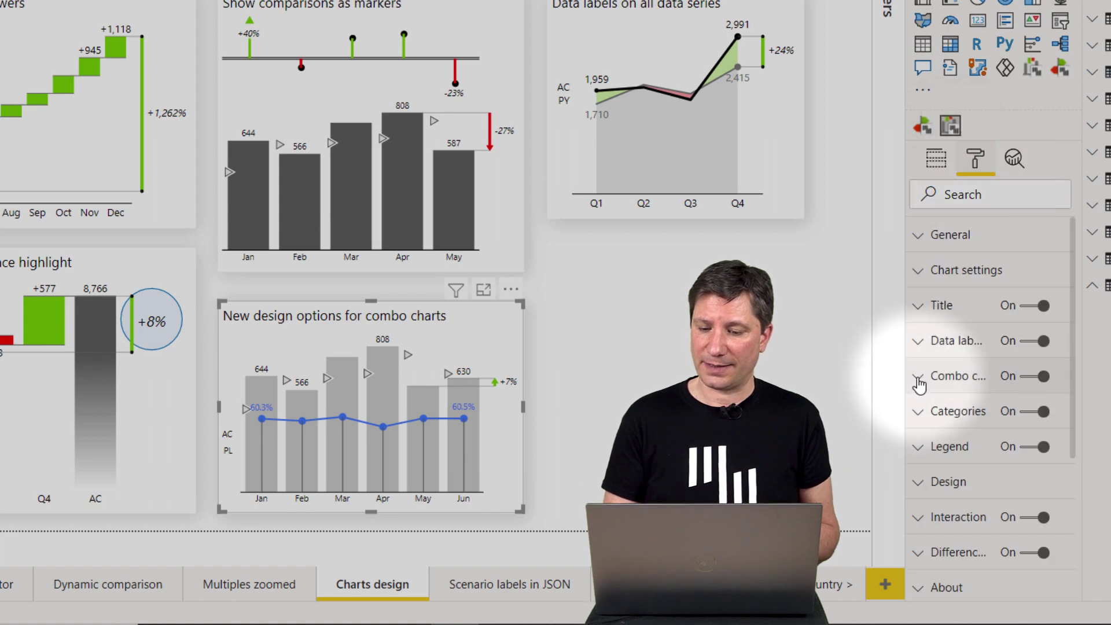
click(918, 379)
scroll(998, 427, down, 3)
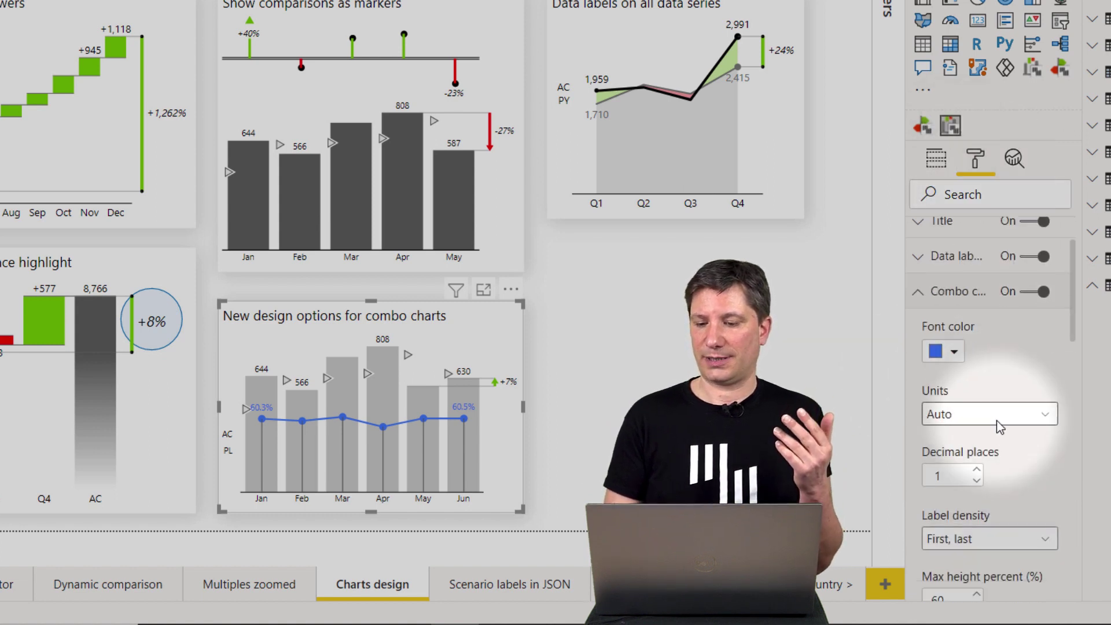
scroll(999, 427, down, 1)
scroll(999, 427, down, 3)
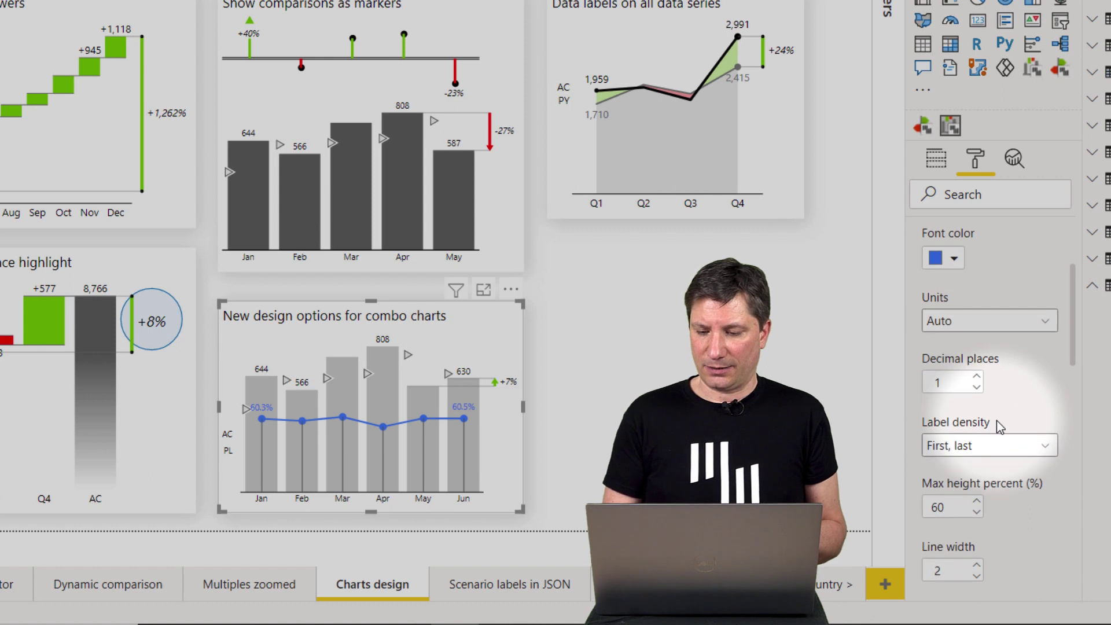
scroll(996, 420, down, 3)
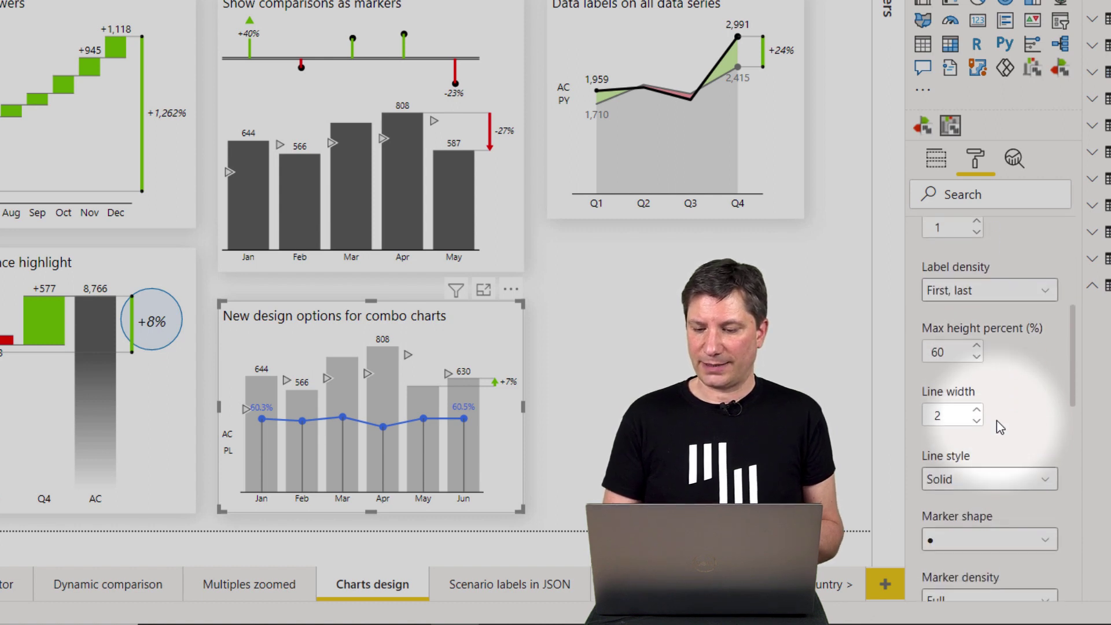
scroll(996, 420, down, 2)
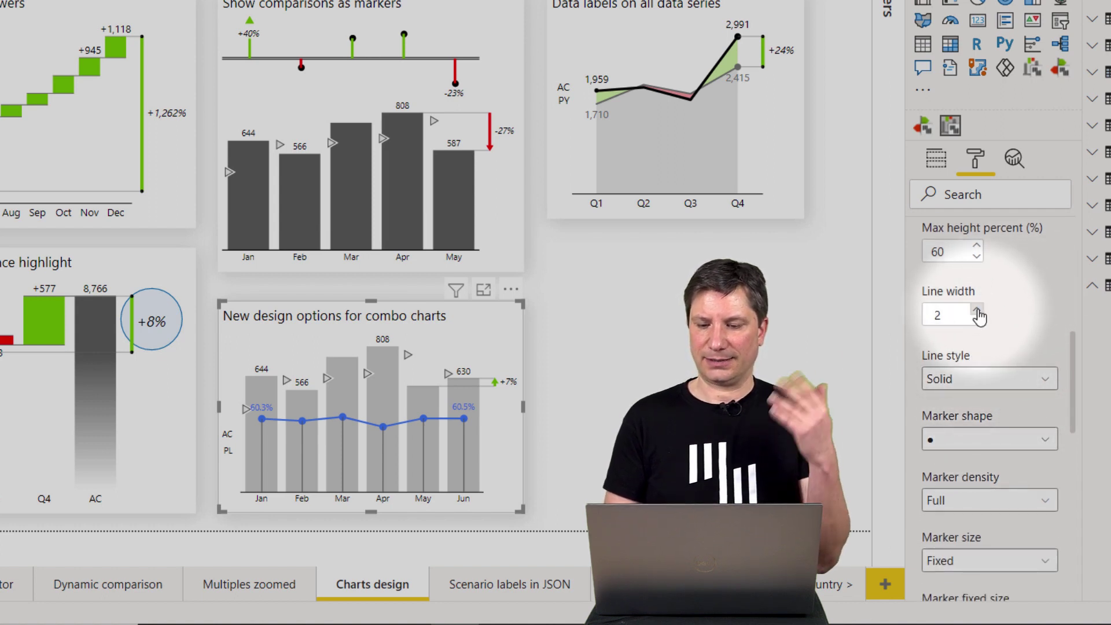
click(978, 320)
click(977, 311)
click(977, 311)
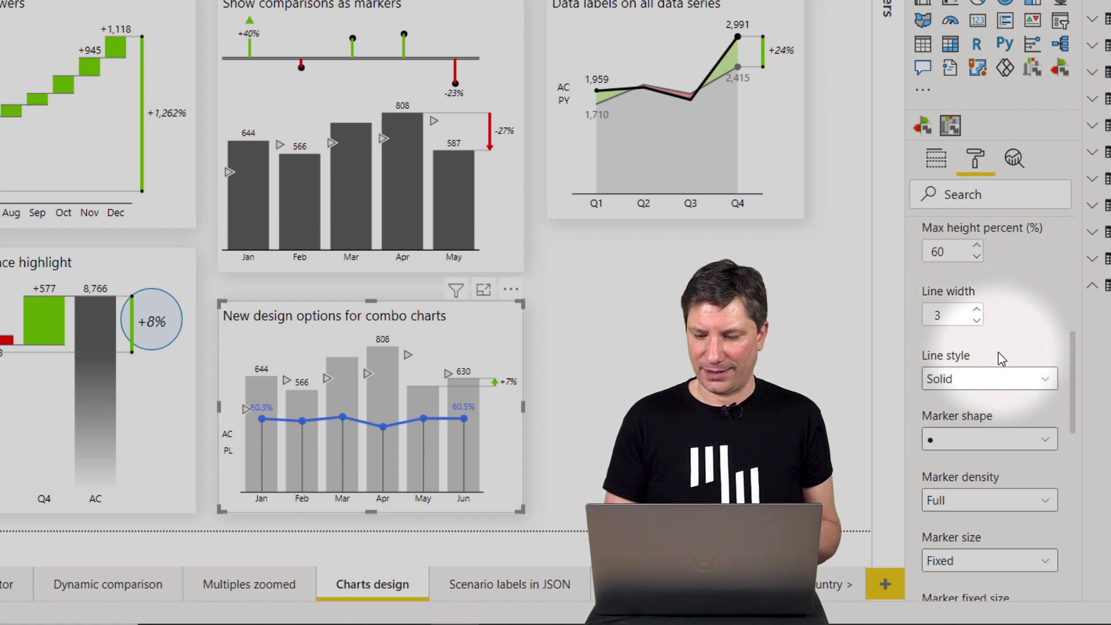
Set the combo line style to Dotted and the marker shape to a diamond
scroll(999, 353, down, 3)
click(990, 280)
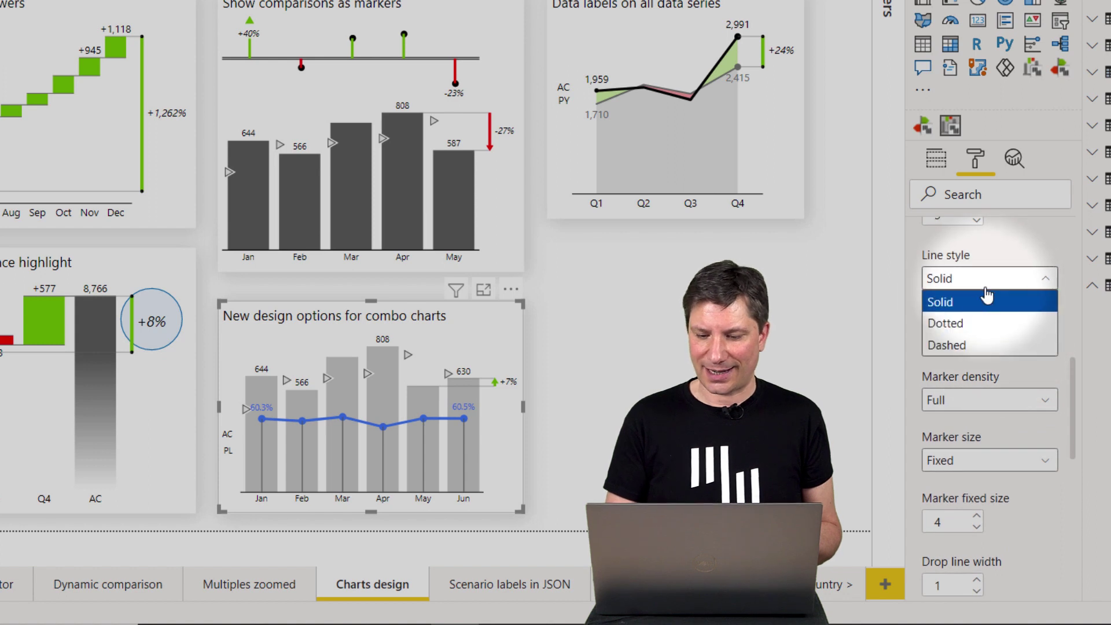
click(962, 327)
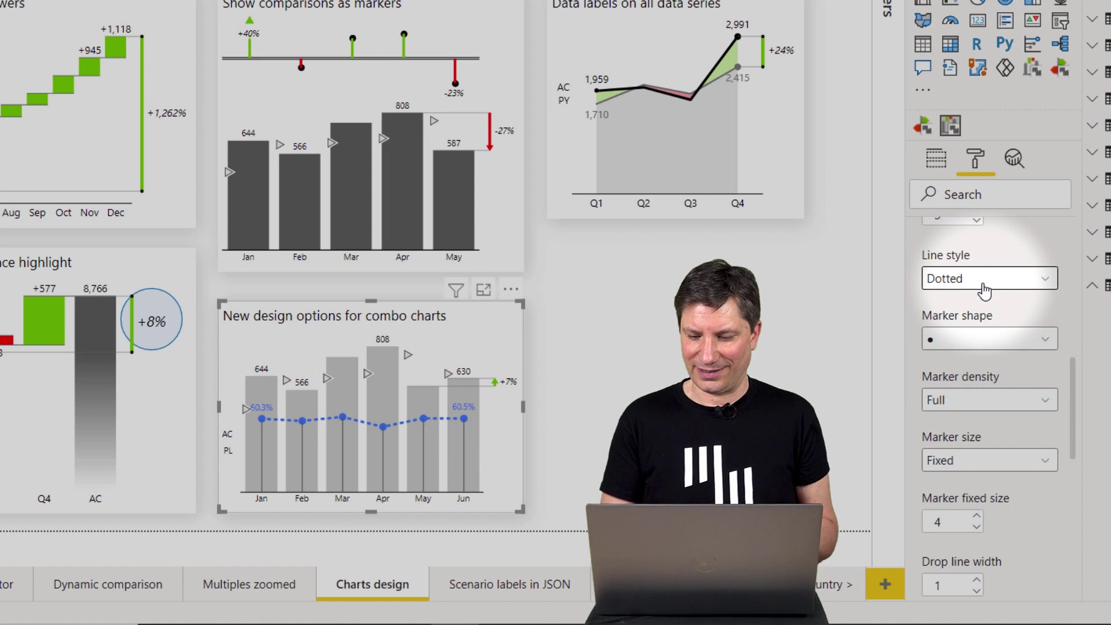
scroll(981, 341, down, 1)
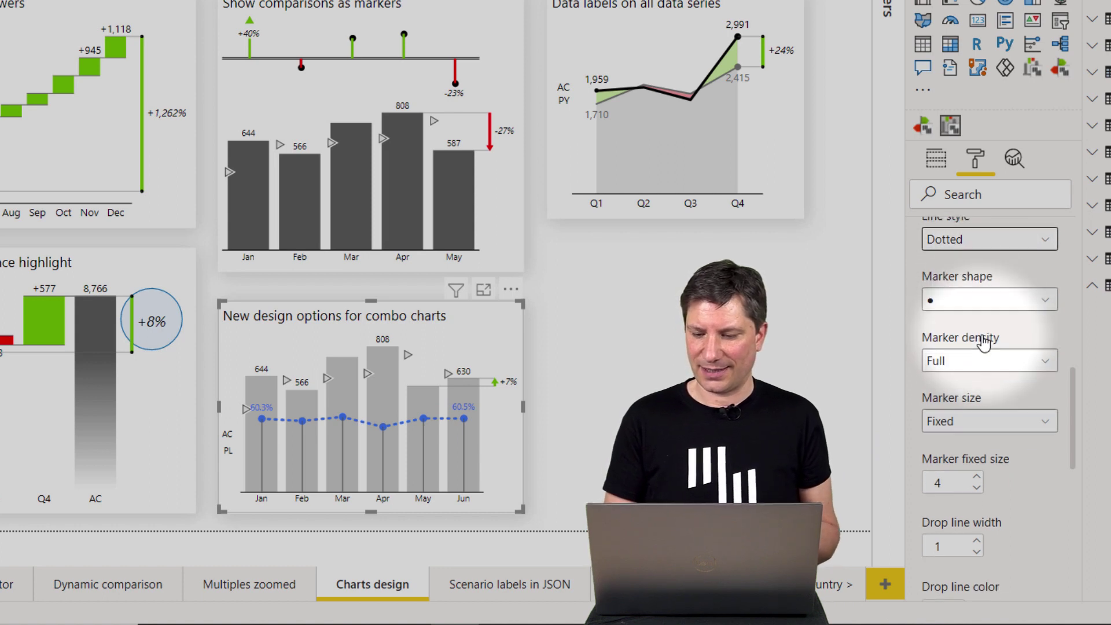
click(975, 304)
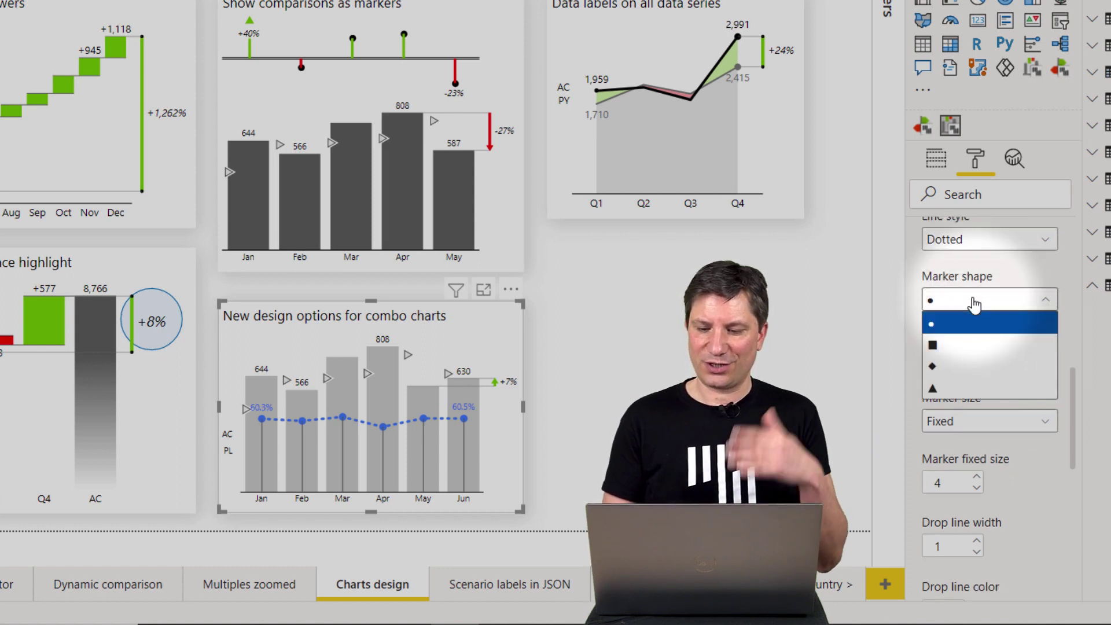
click(951, 364)
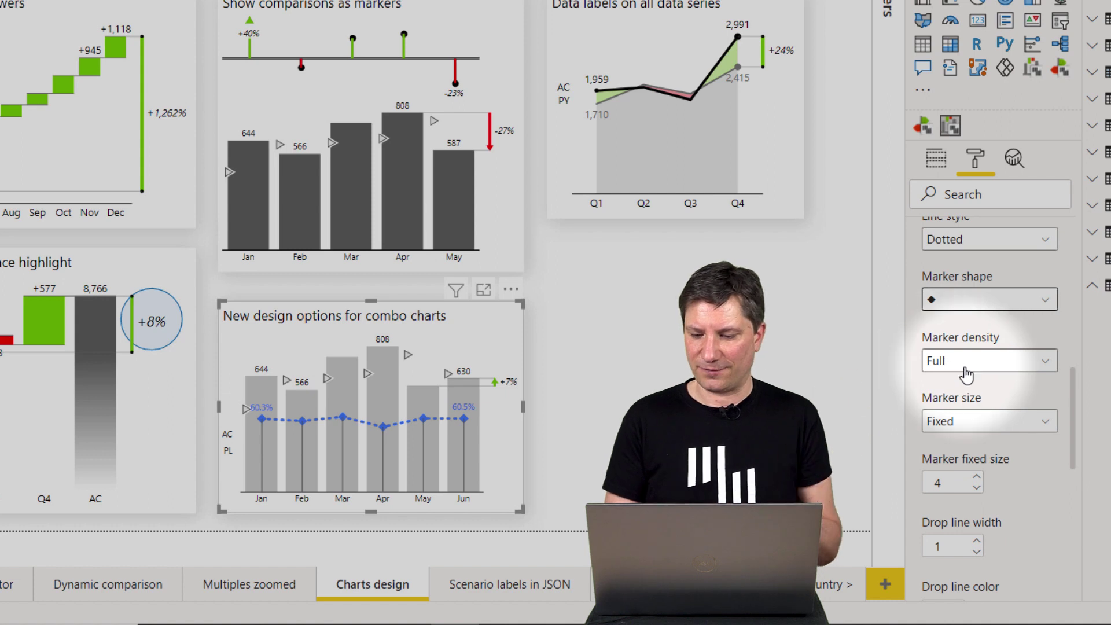
Switch the combo line's marker size to Auto and back to Fixed, with a fixed size of 5
click(991, 431)
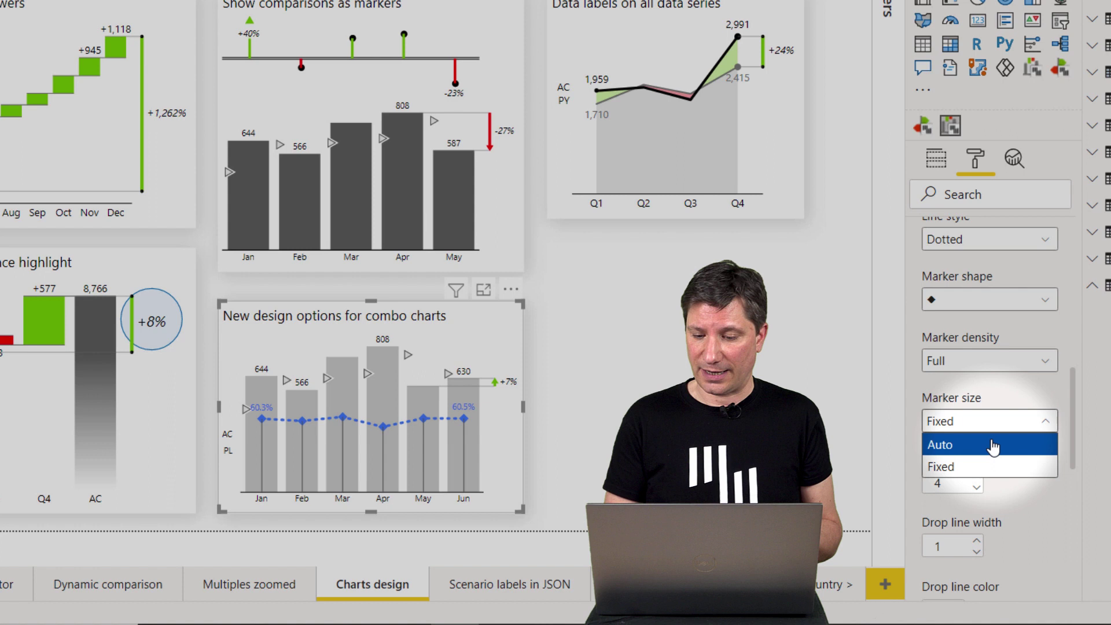
click(993, 445)
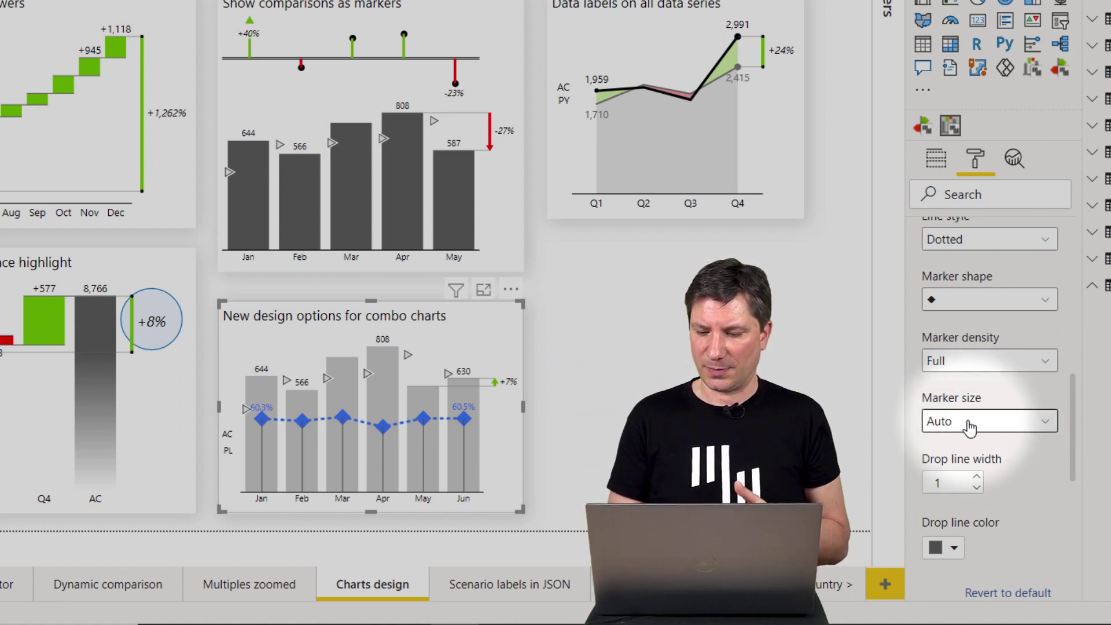
click(969, 422)
click(964, 467)
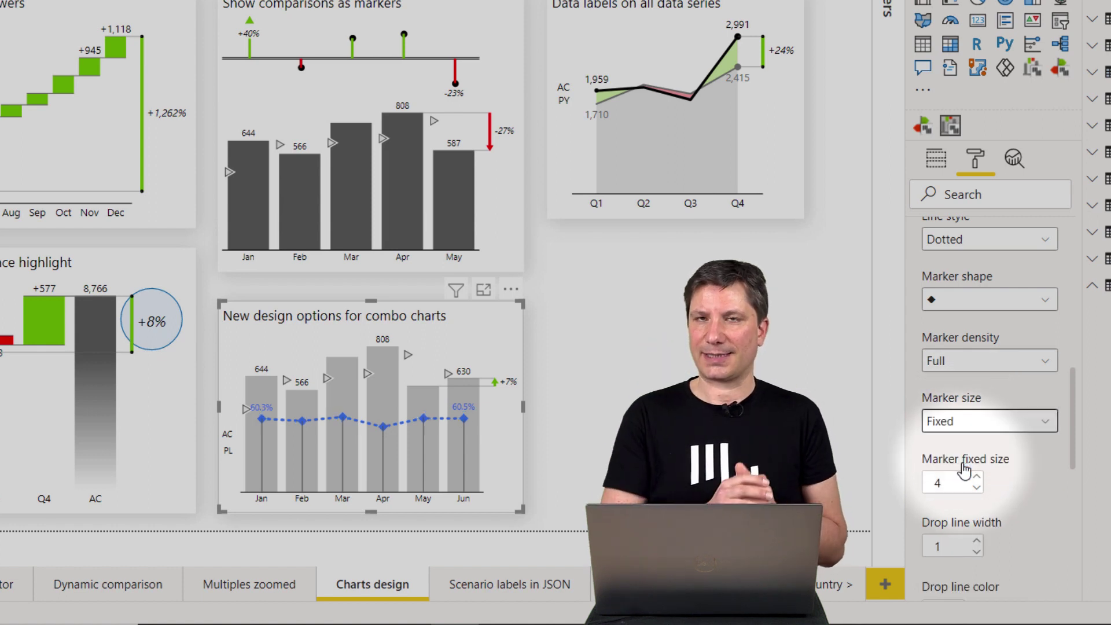
scroll(980, 486, down, 2)
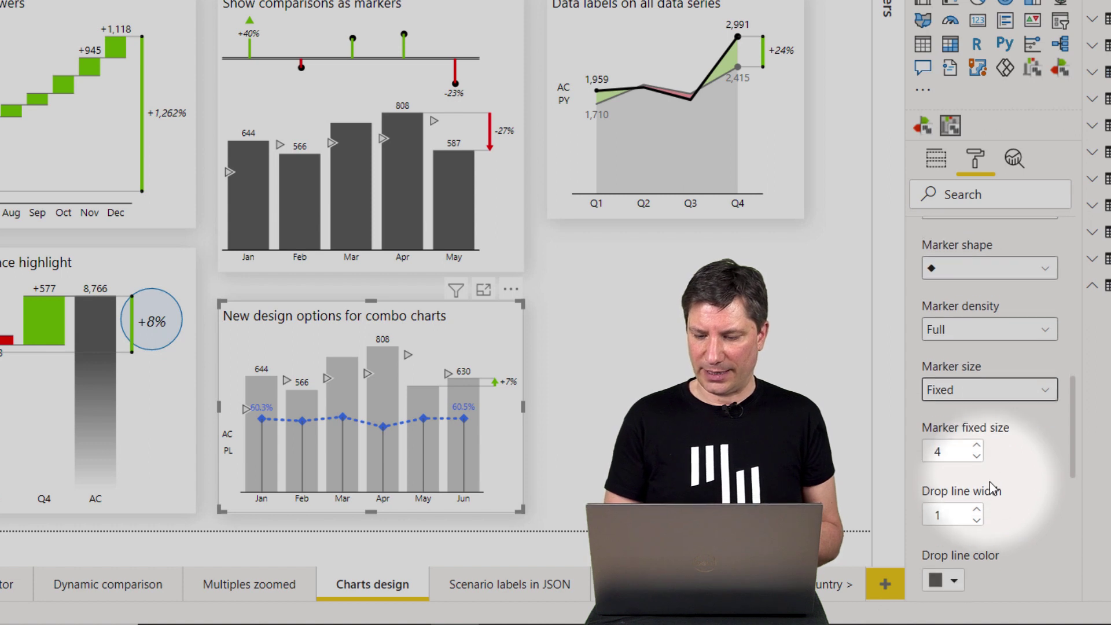
click(977, 435)
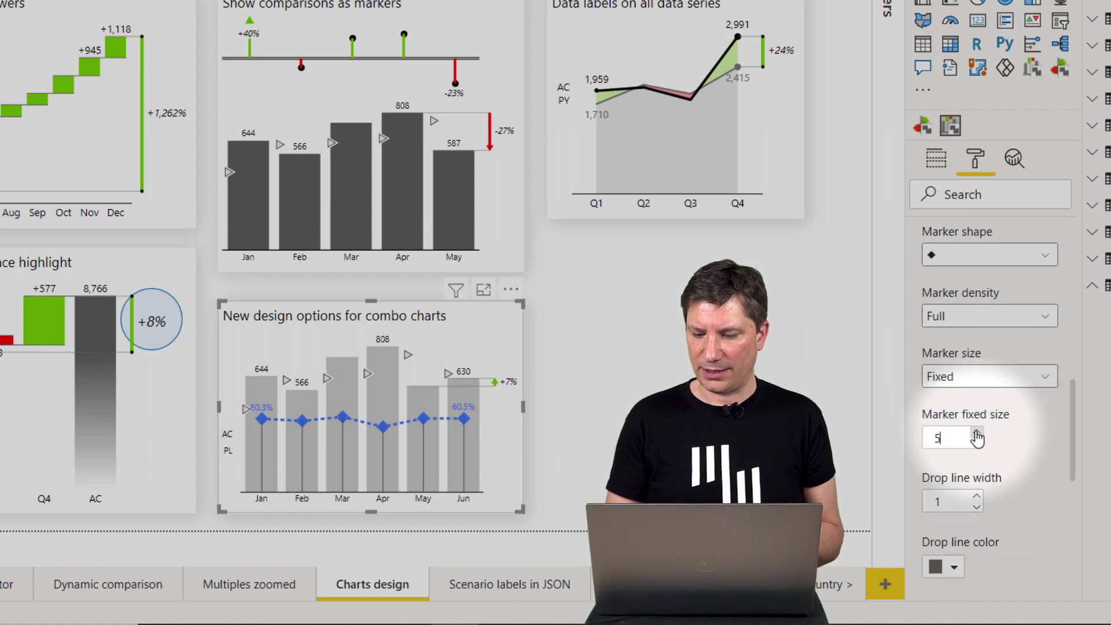
Set the drop line width to 0 and back to 1, and colour the drop lines purple
scroll(1010, 456, down, 5)
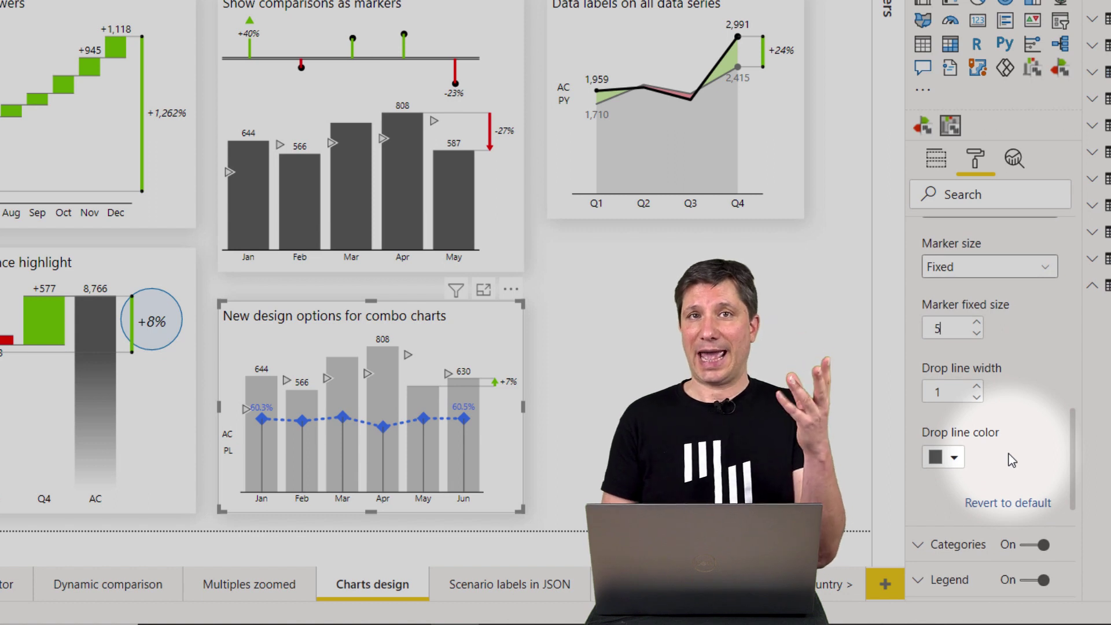
scroll(1008, 453, down, 1)
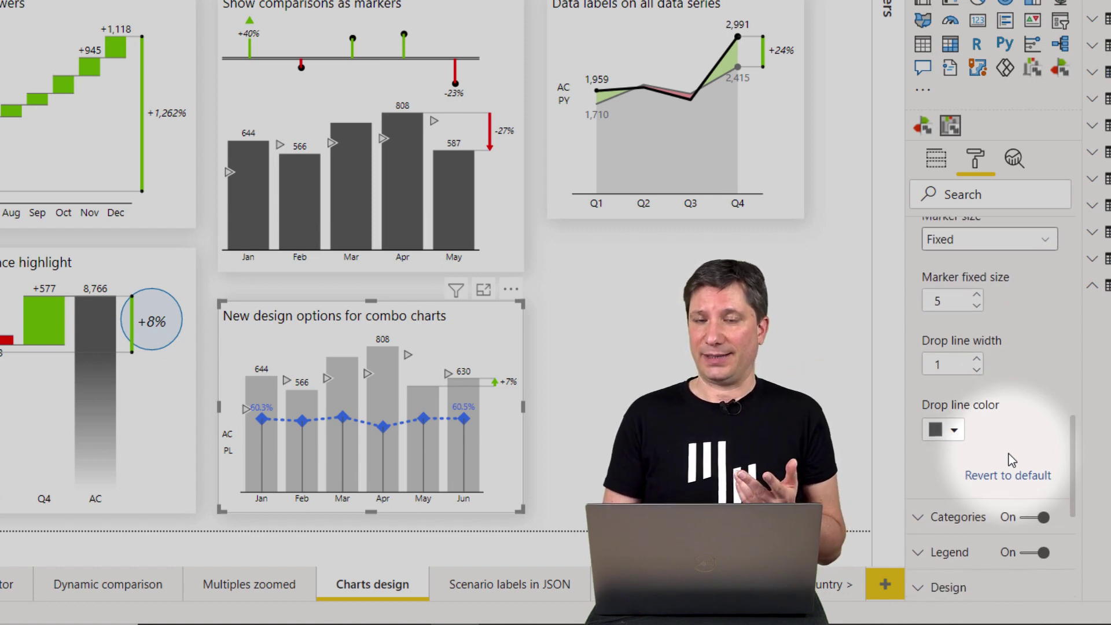
click(977, 369)
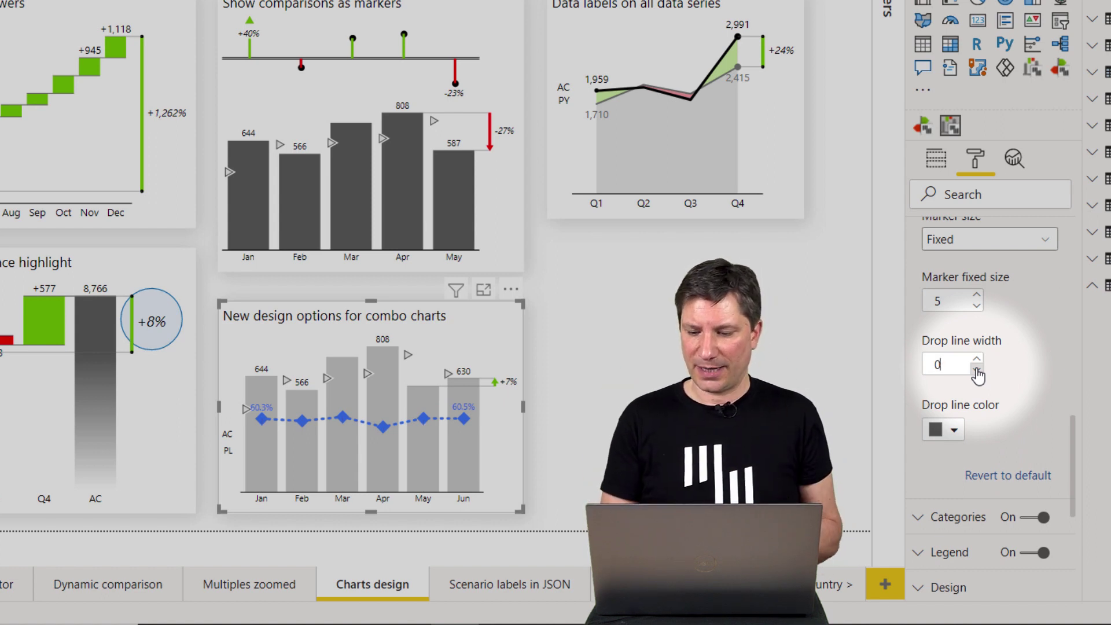
click(976, 358)
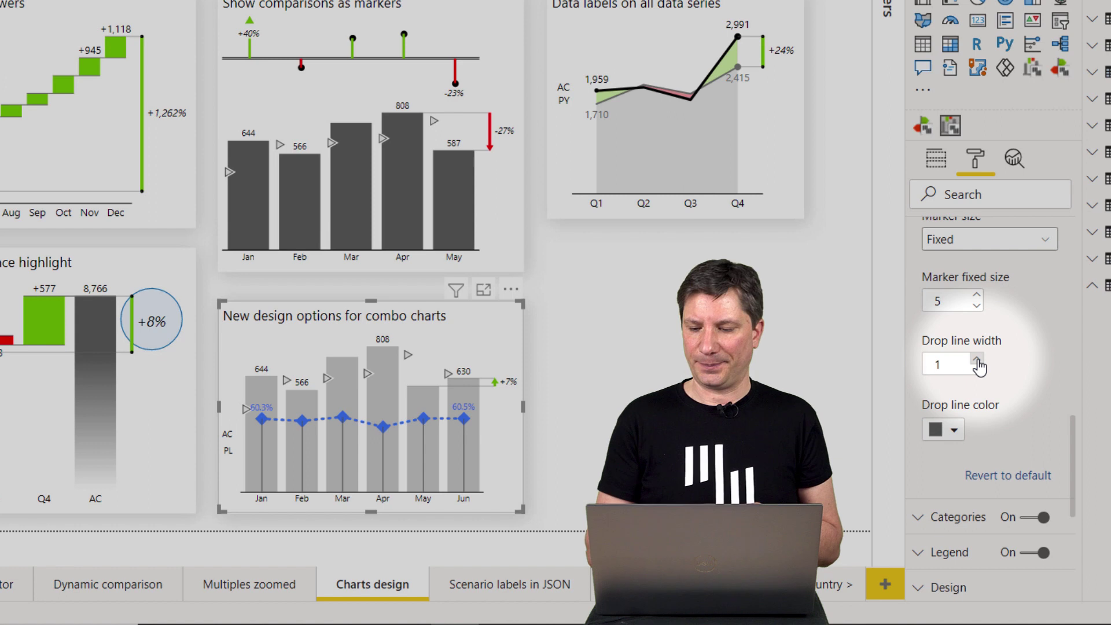
click(953, 431)
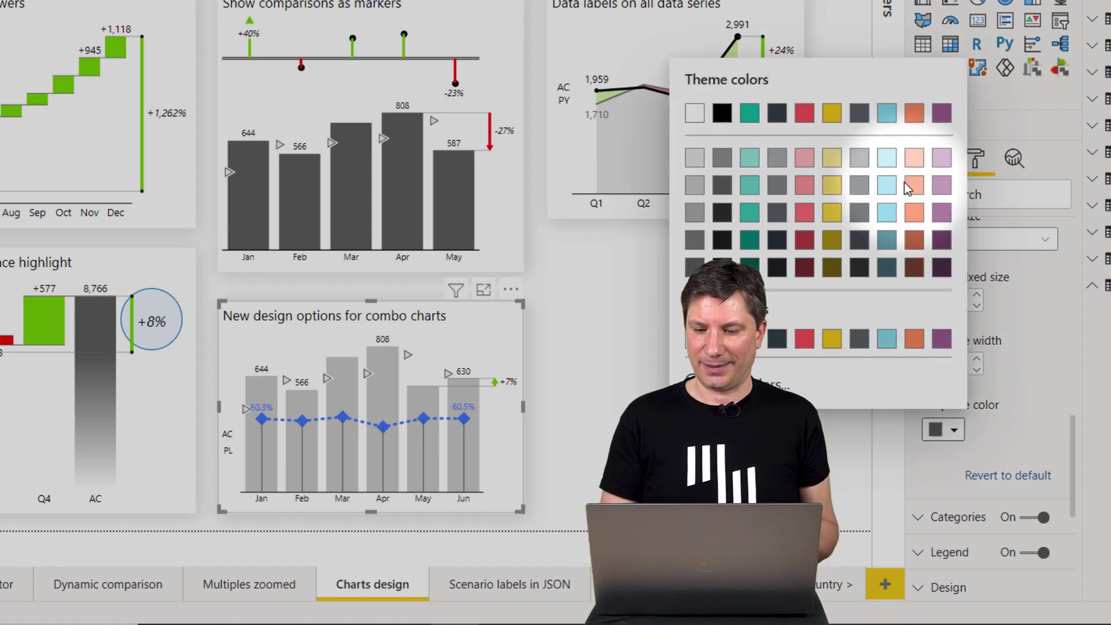
click(942, 114)
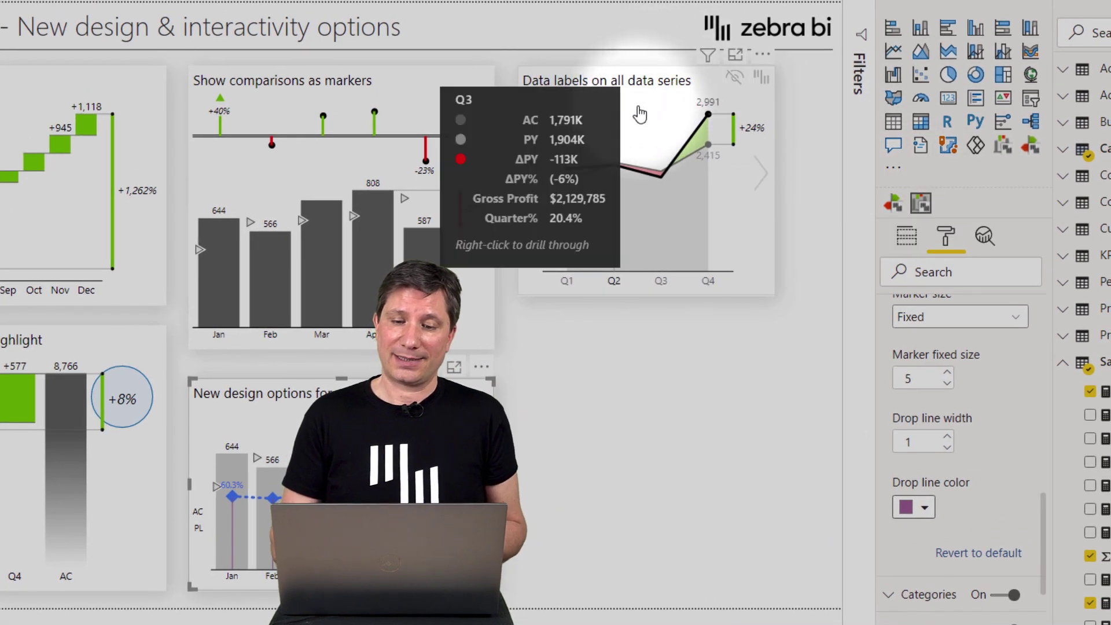
In the data label settings of the "Data labels on all data series" chart, switch the comparison labels off and back on
click(740, 293)
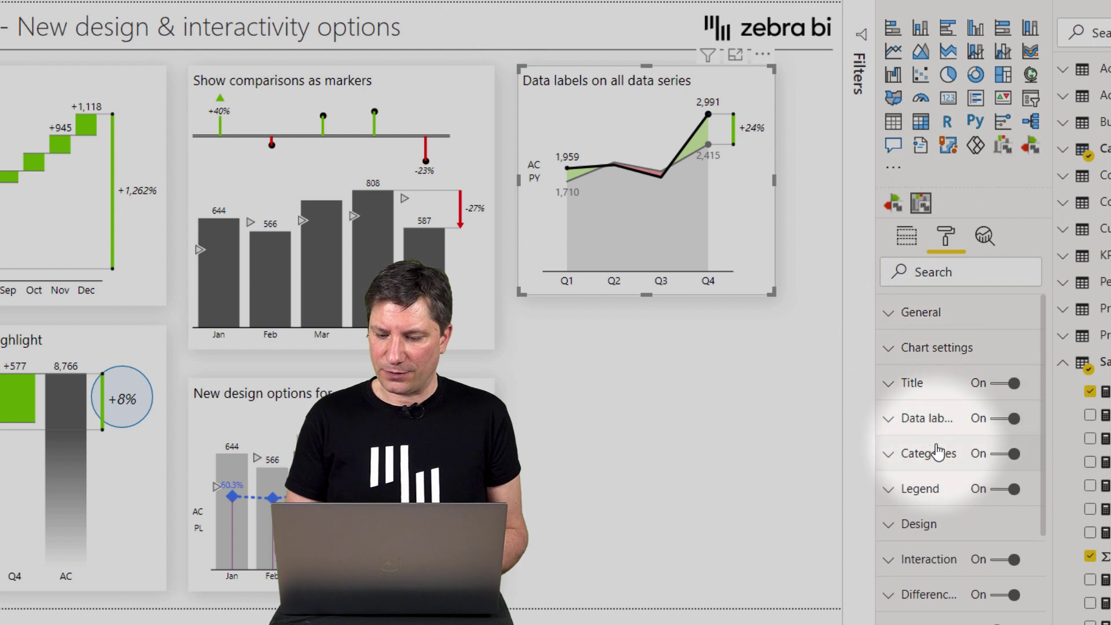
click(925, 427)
scroll(924, 426, down, 5)
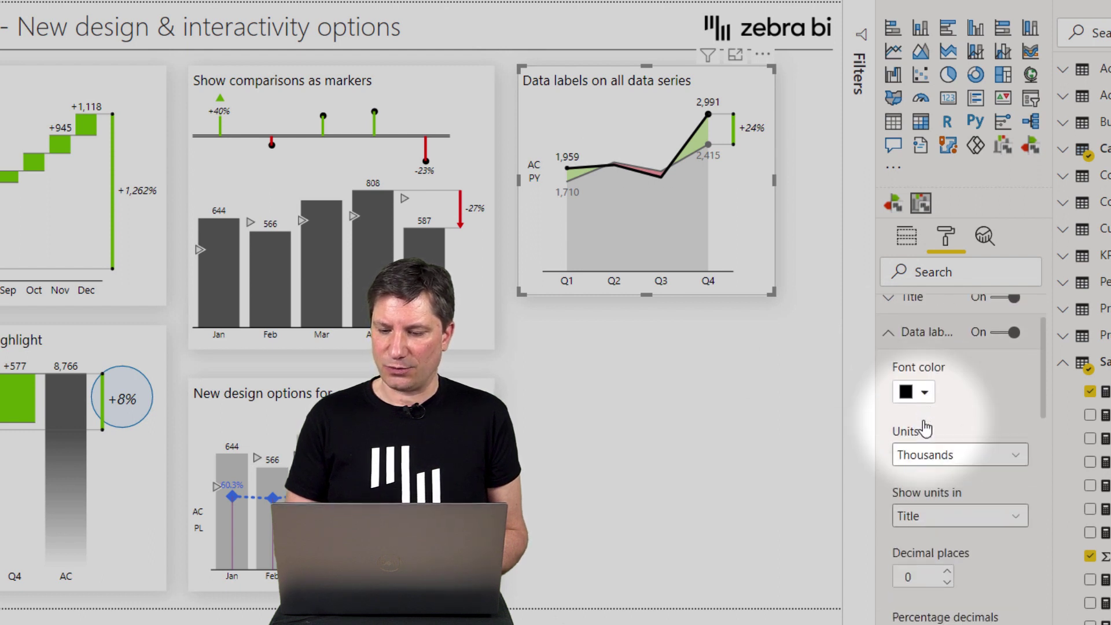
scroll(924, 426, down, 4)
scroll(924, 427, down, 4)
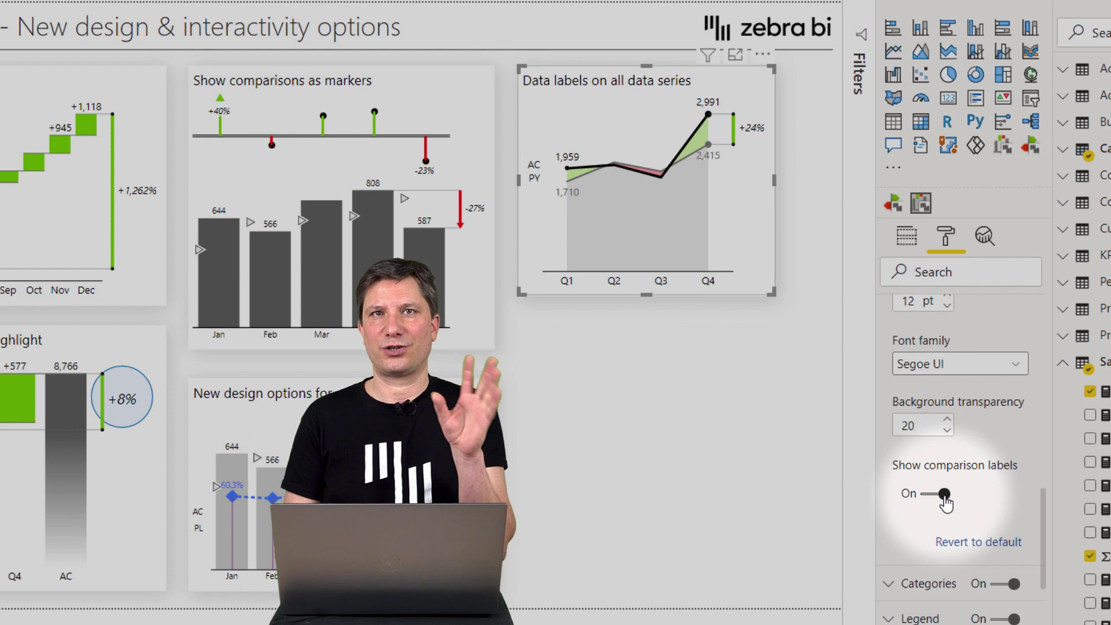
click(942, 495)
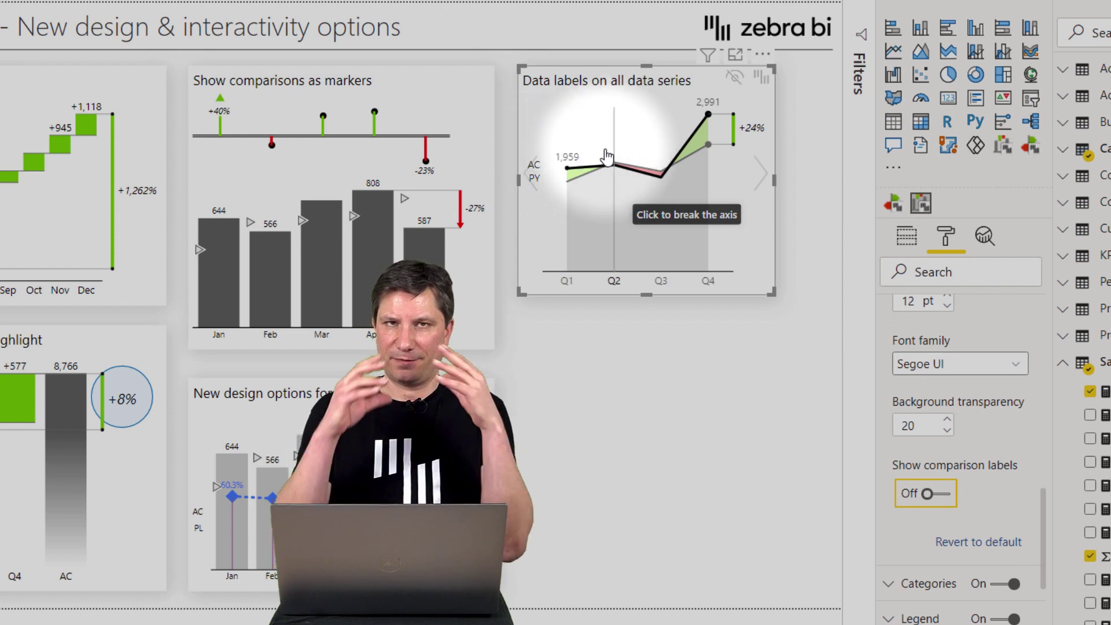
mouse_move(606, 155)
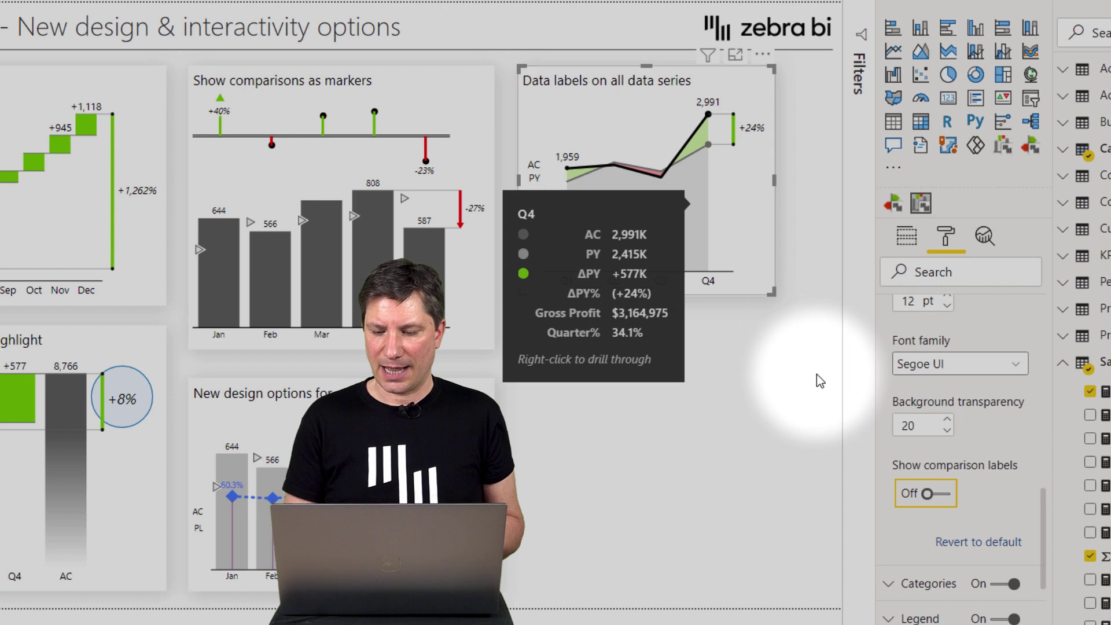
click(935, 498)
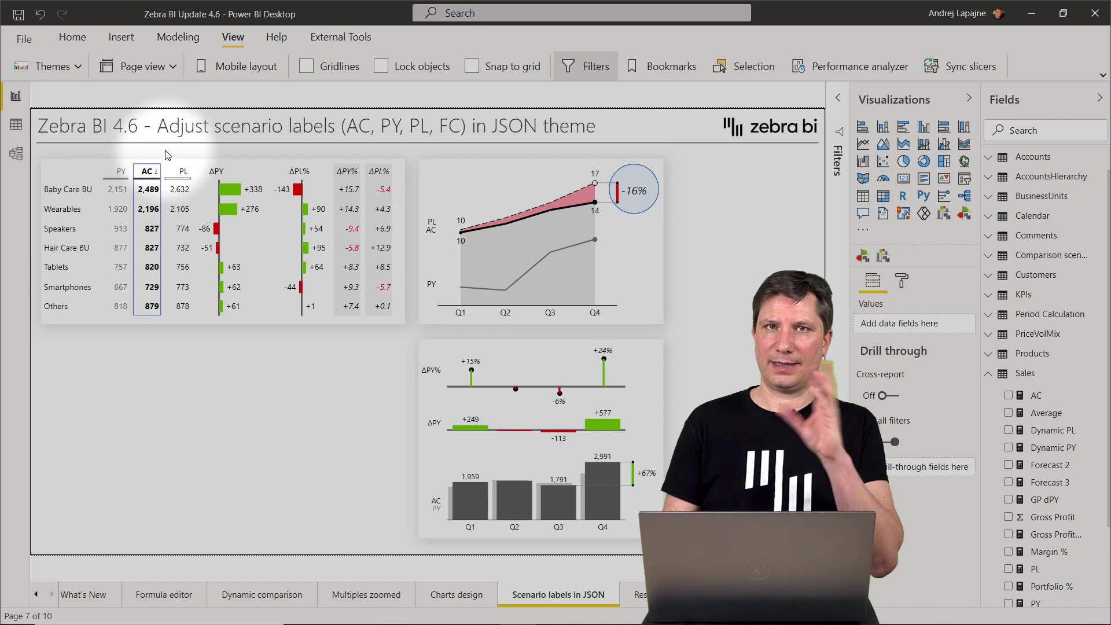
Import the theme file "My Zebra BI scenario labels 2 (private GUID).json" into the report
click(70, 67)
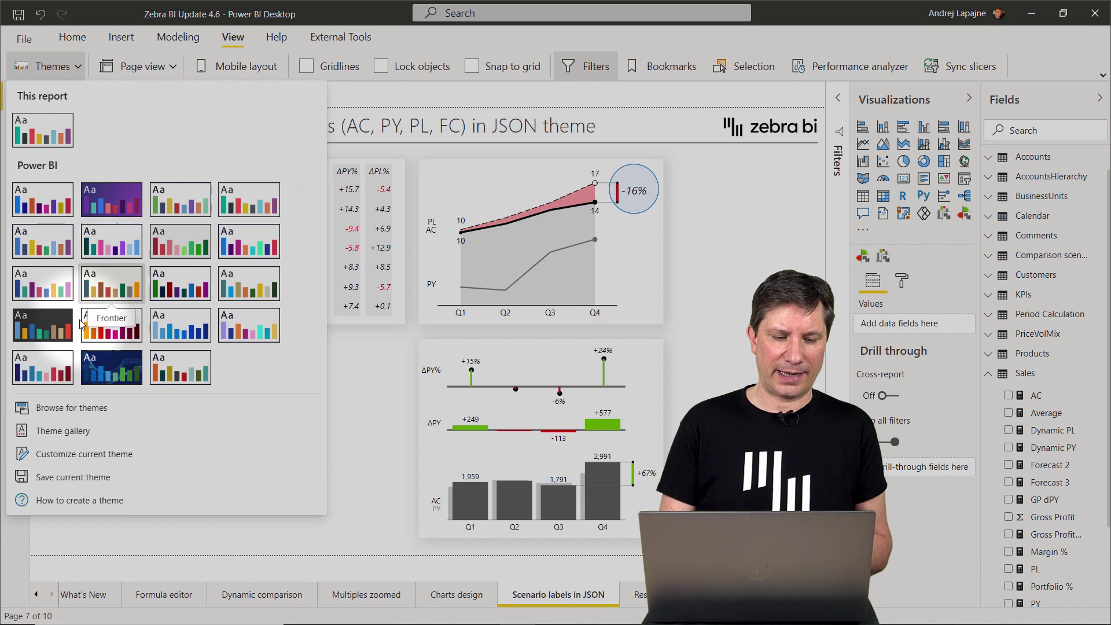
click(73, 409)
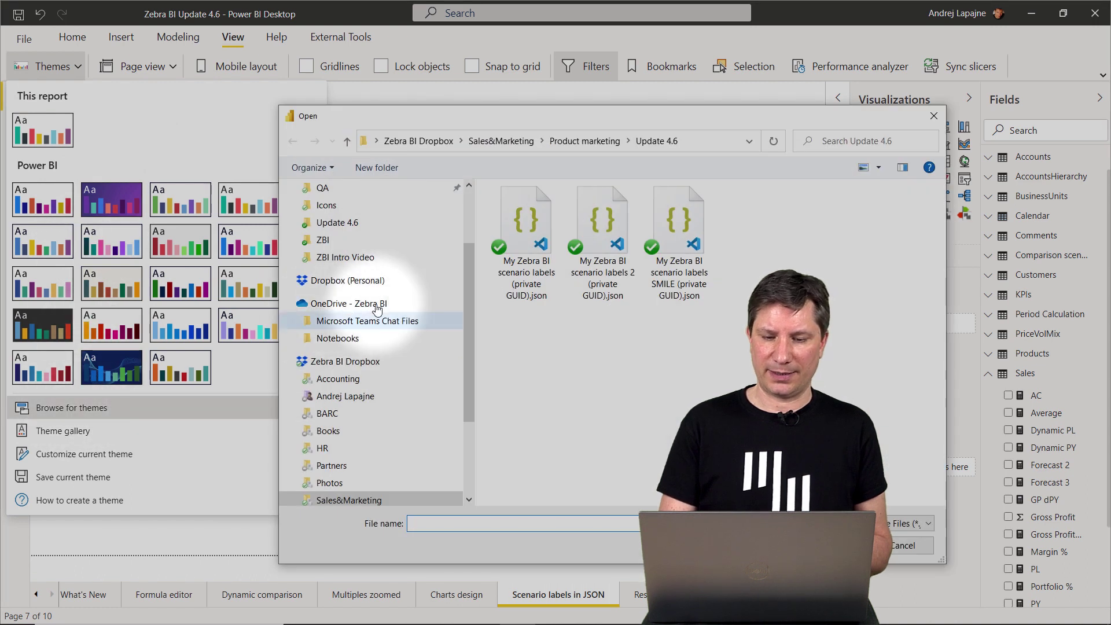
click(611, 240)
double_click(611, 239)
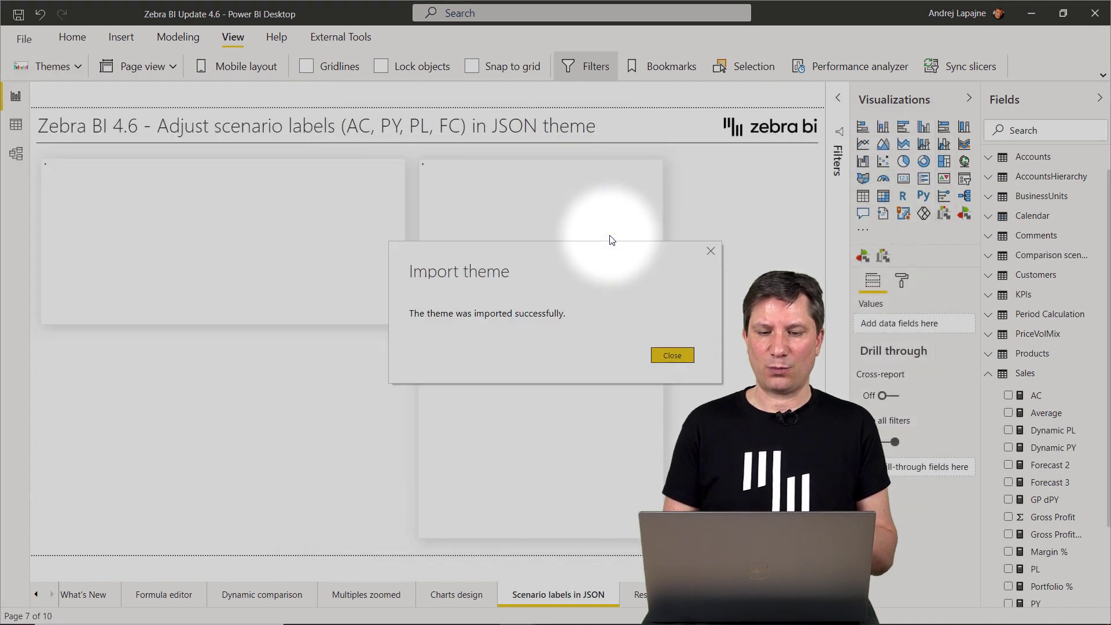
click(671, 355)
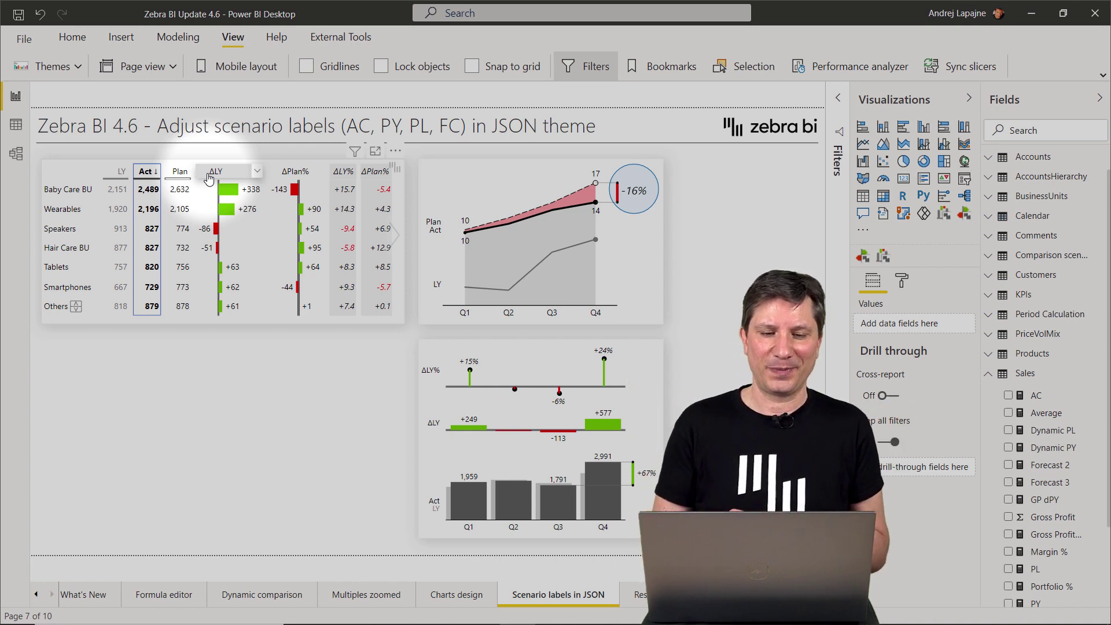
Import the theme file "My Zebra BI scenario labels SMILE (private GUID).json" into the report
click(53, 66)
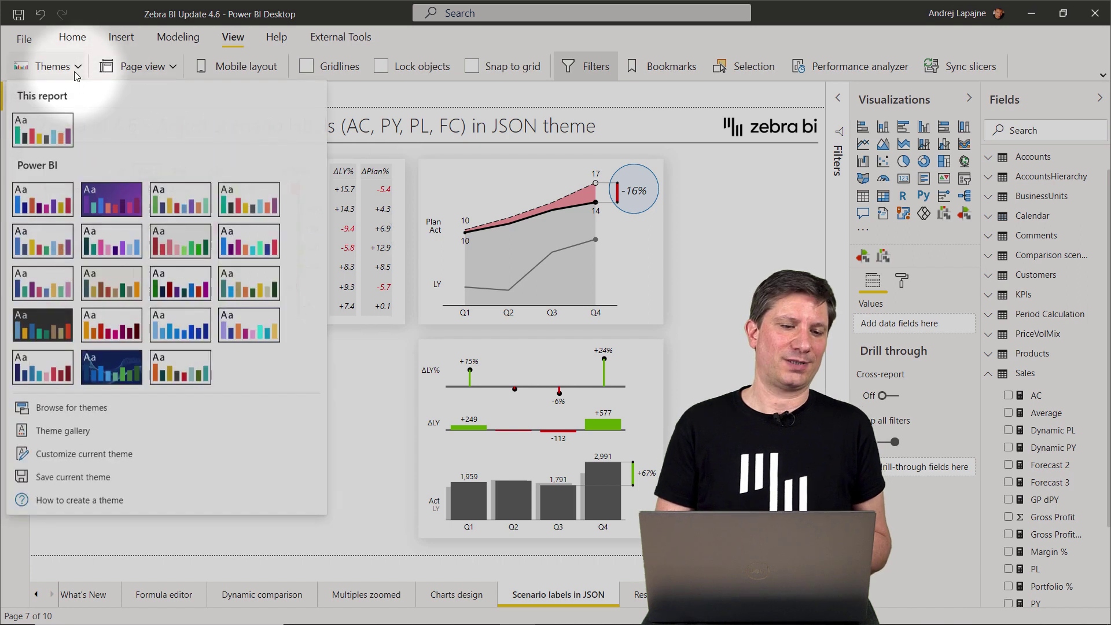
click(64, 407)
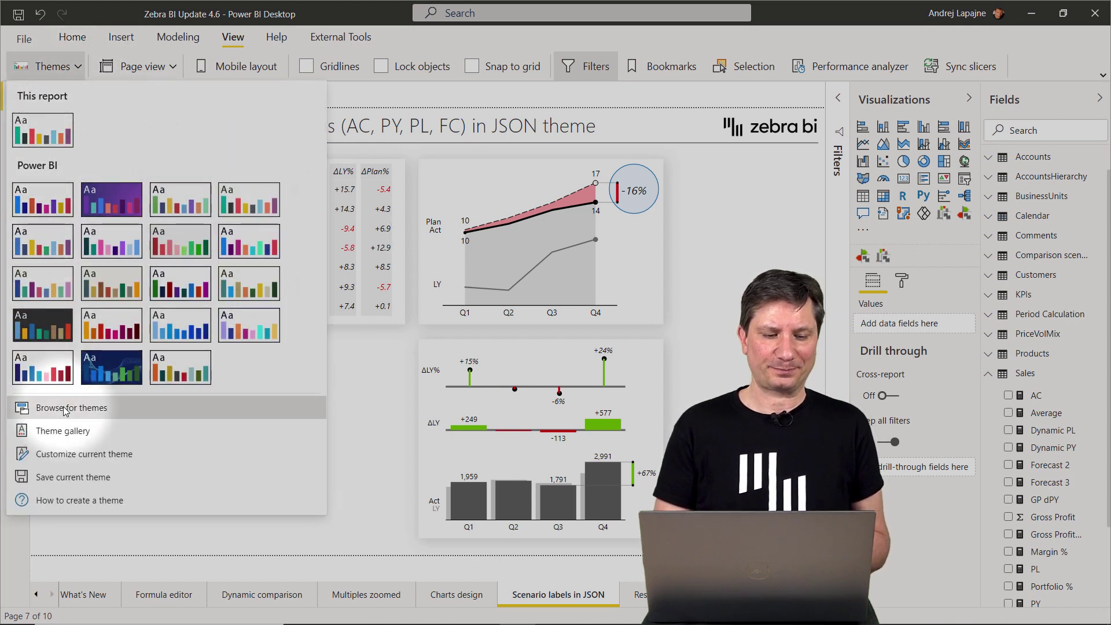
double_click(676, 237)
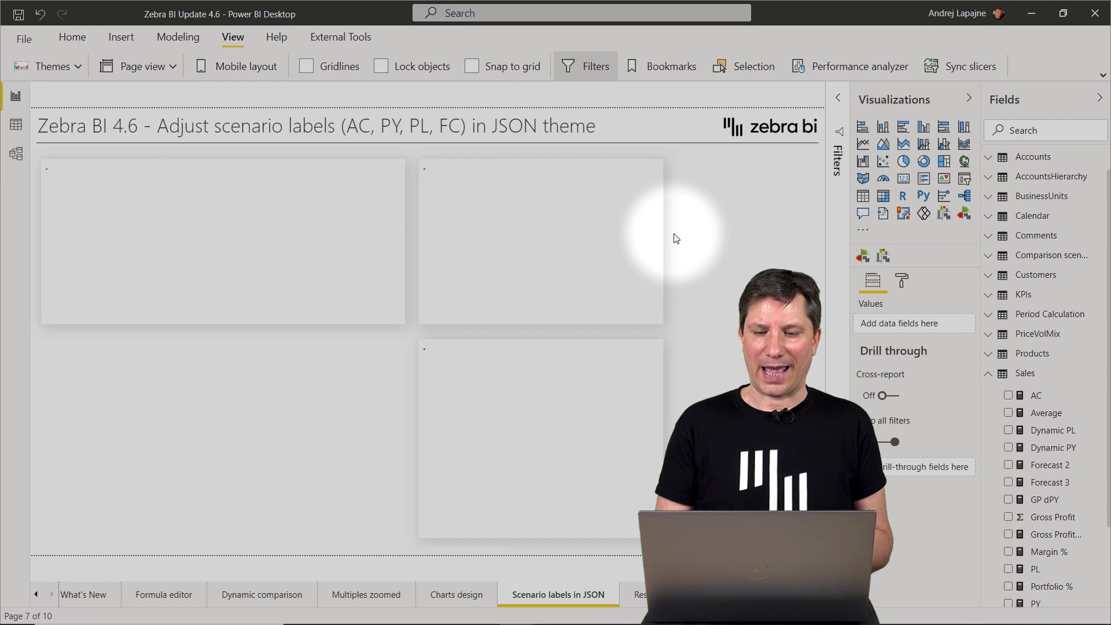
click(672, 355)
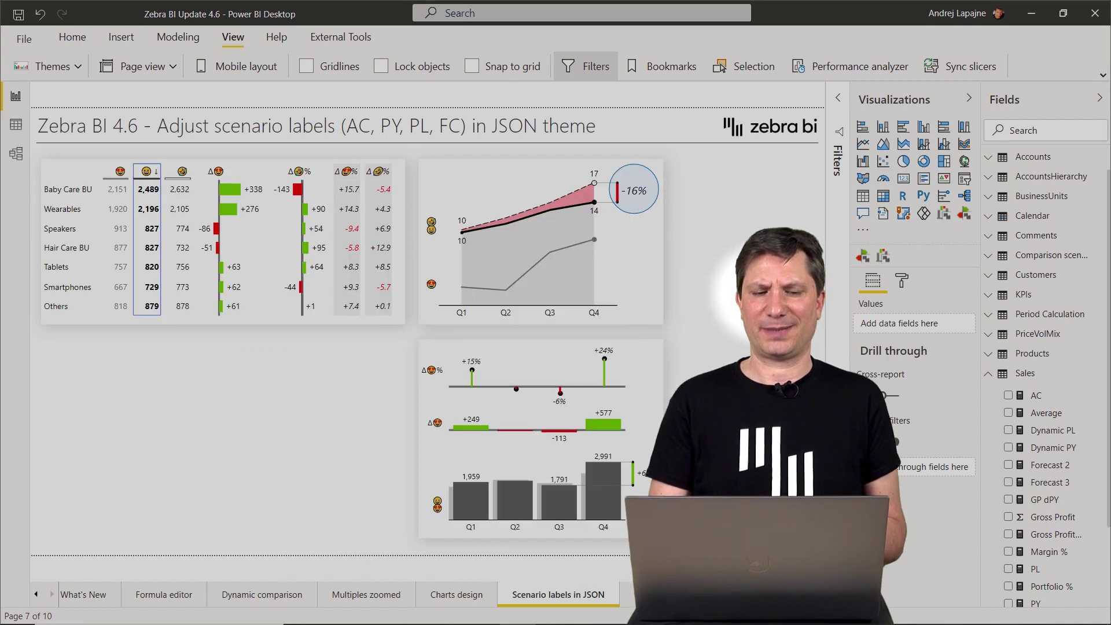